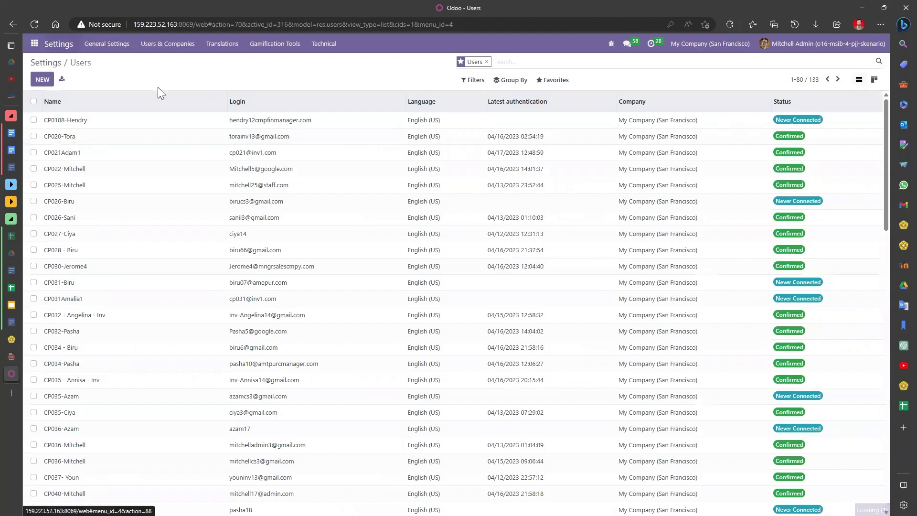
Look through the general settings down to the developer tools, then open the list of users to manage
scroll(341, 306, down, 3)
scroll(340, 299, up, 2)
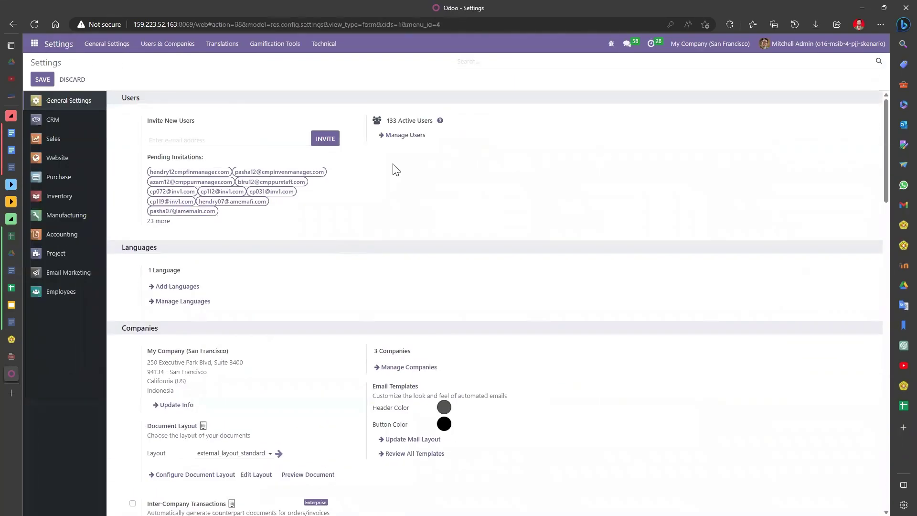
scroll(330, 262, down, 15)
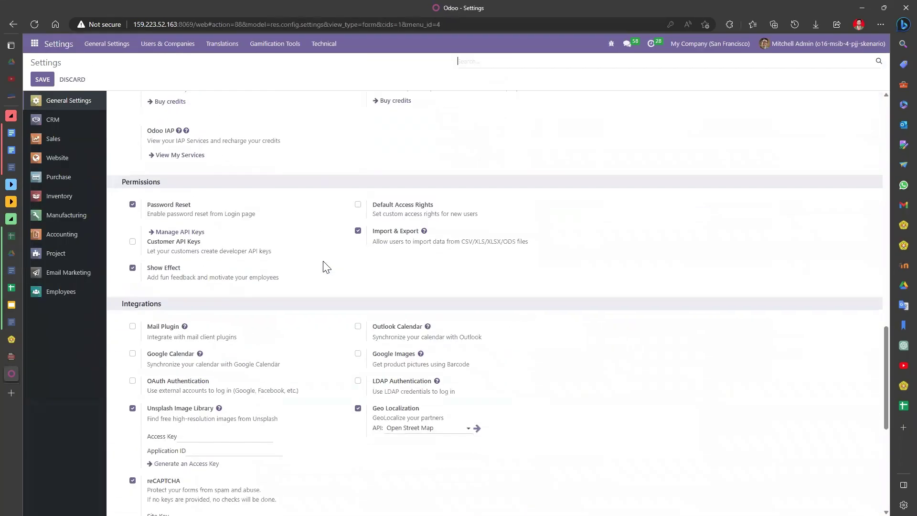
scroll(324, 257, down, 3)
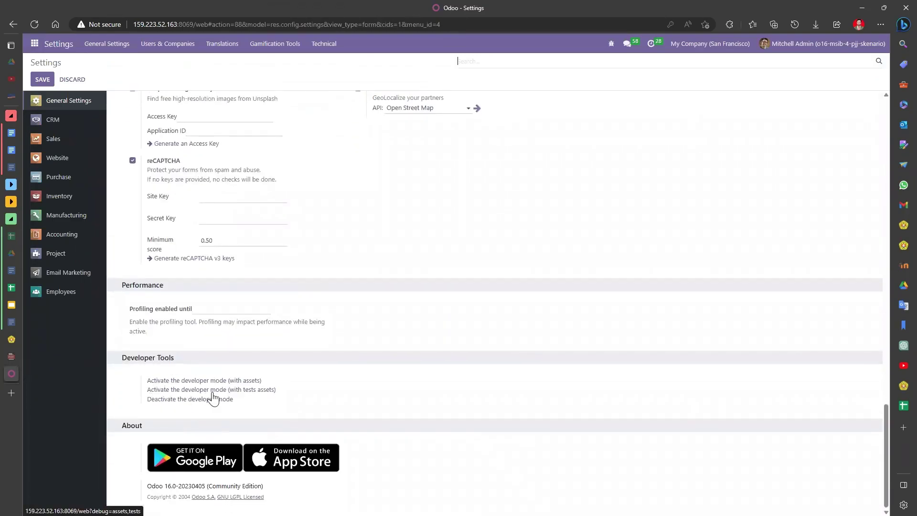
scroll(239, 387, up, 15)
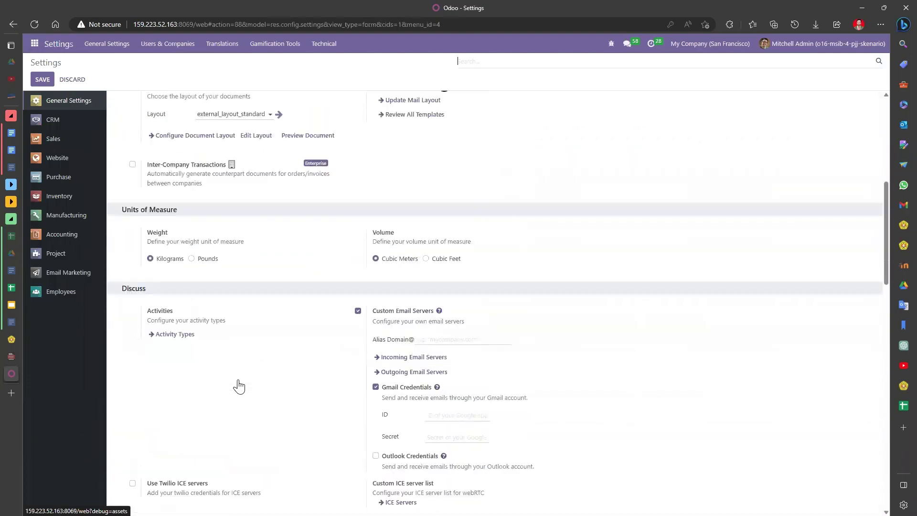
scroll(238, 384, up, 1)
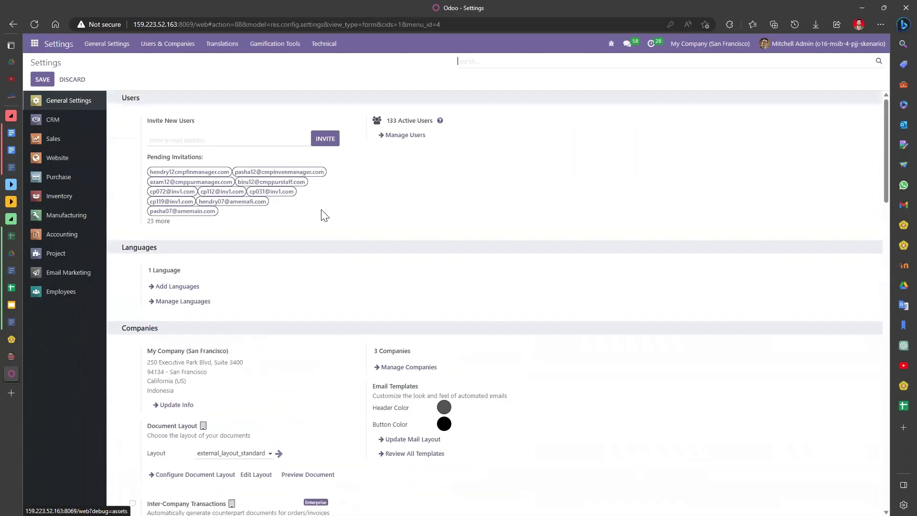
click(412, 137)
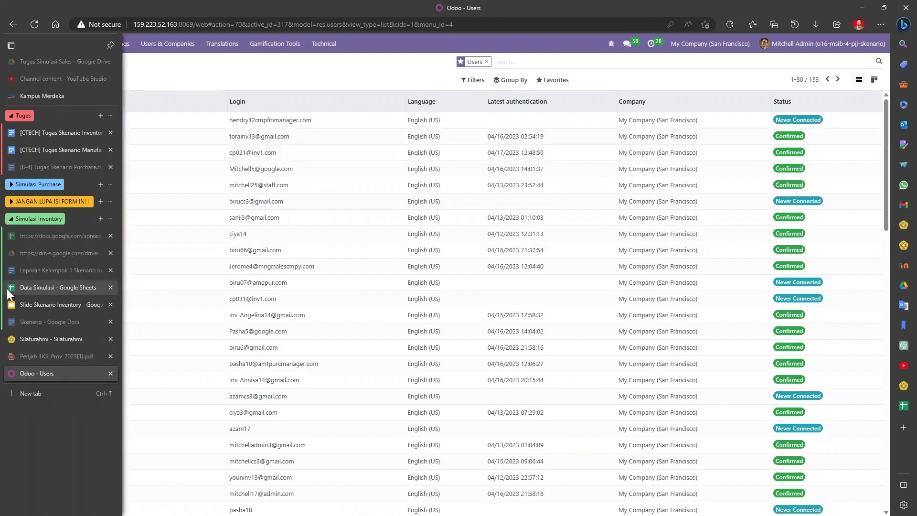
Switch to the Data Simulasi spreadsheet in Google Sheets and view the role assignments and the User sheet
click(13, 287)
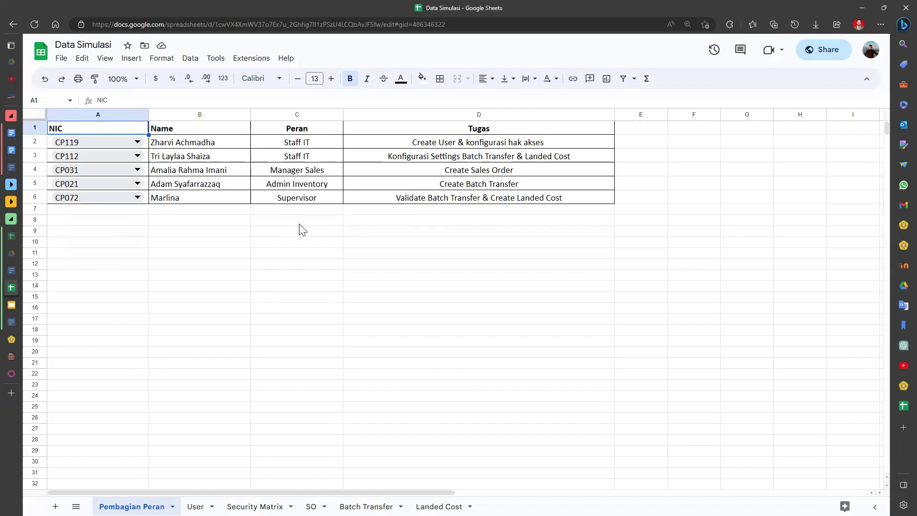
click(300, 223)
click(196, 506)
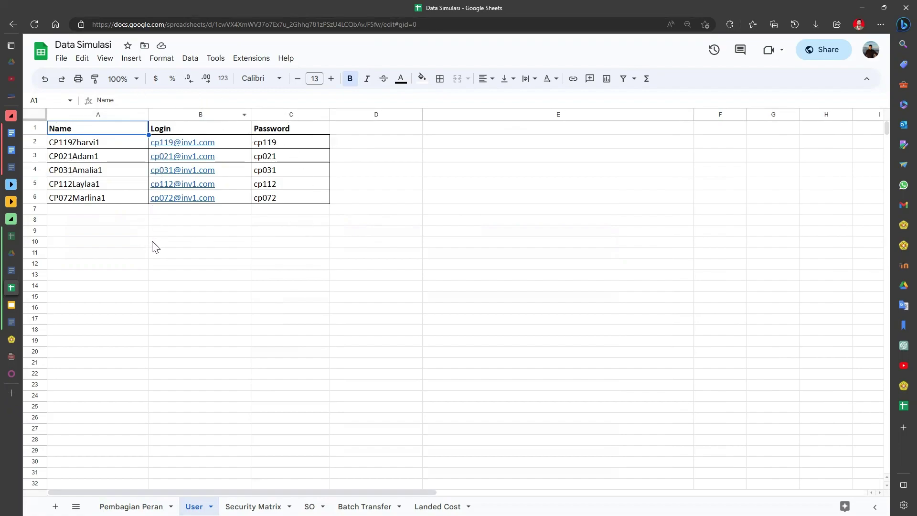
Switch back to Odoo and import user records from the Data Simulasi Excel file with its Name, Login and Password columns
mouse_move(18, 349)
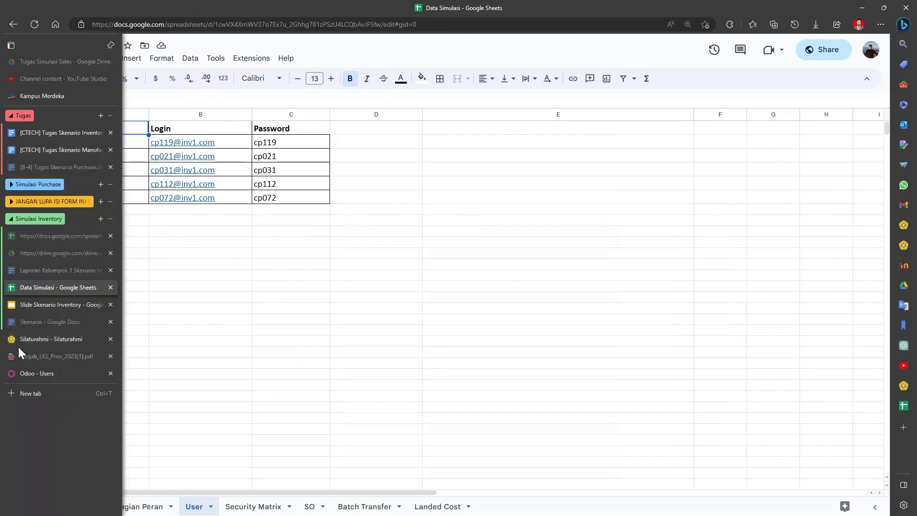
click(40, 378)
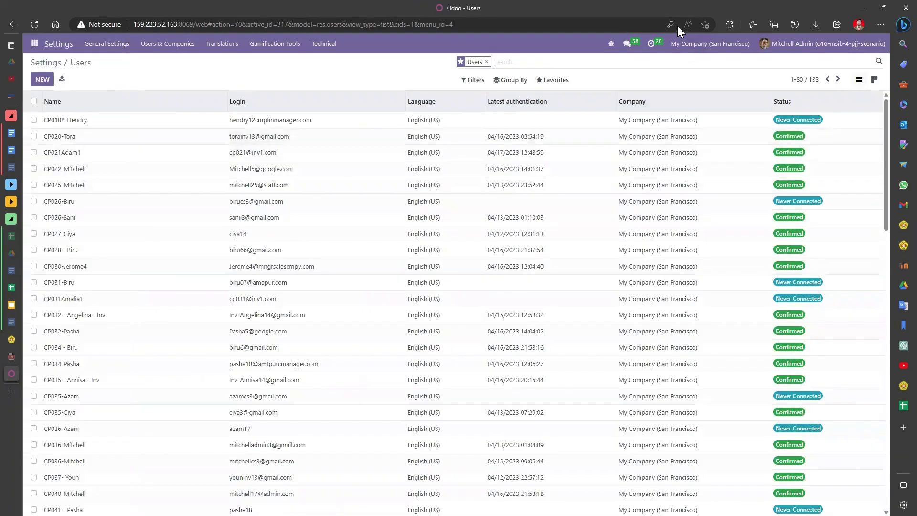
click(550, 83)
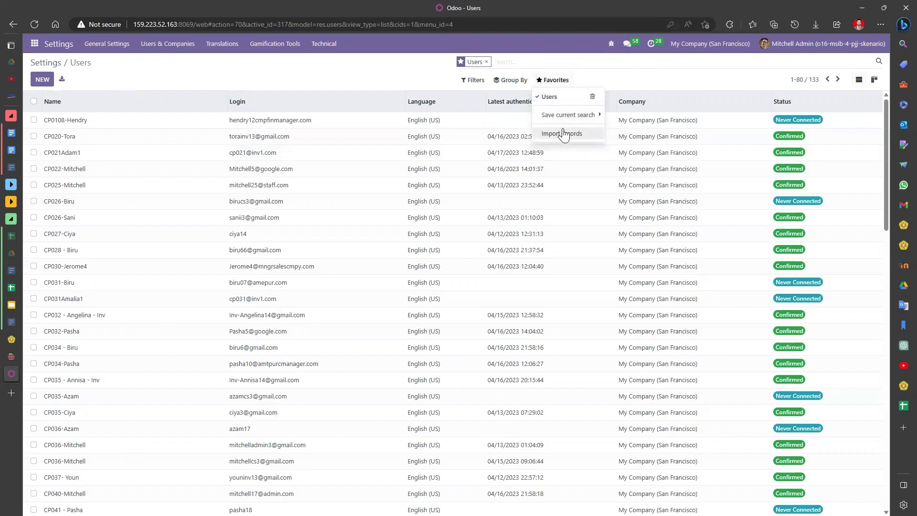
click(565, 135)
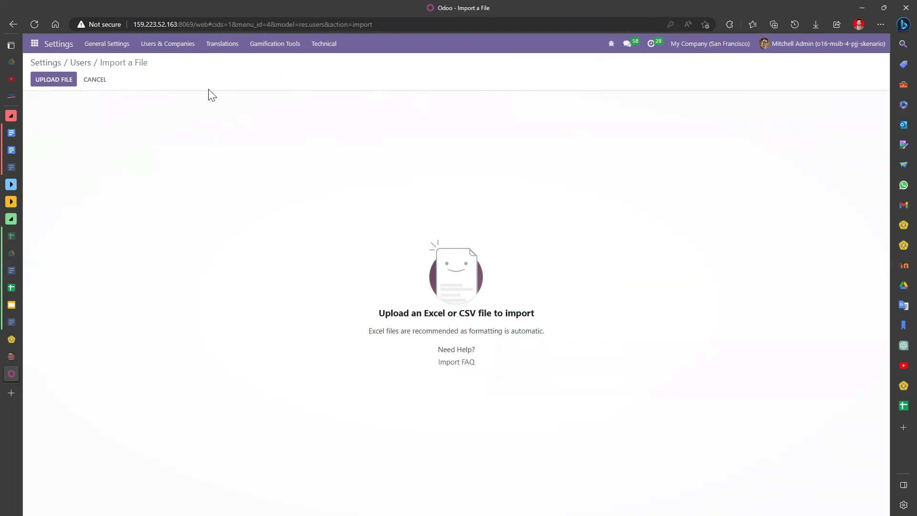
click(43, 82)
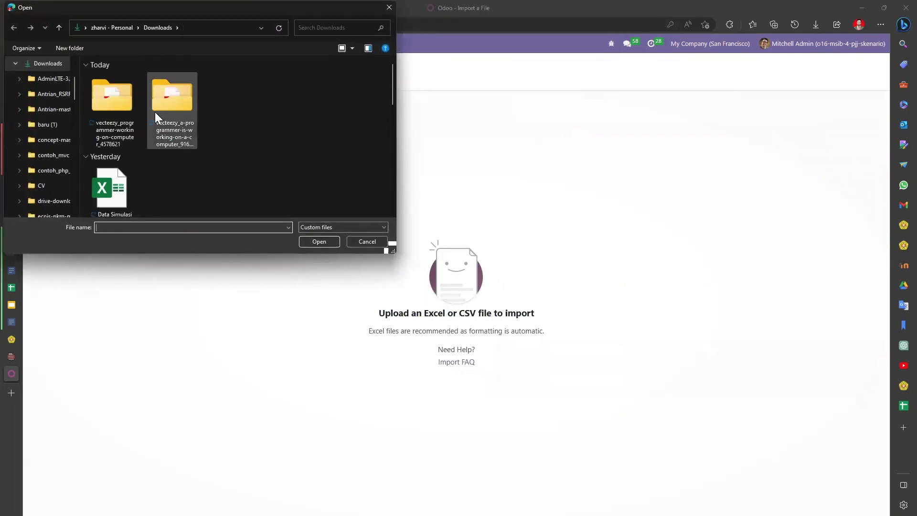
scroll(155, 112, down, 2)
click(131, 108)
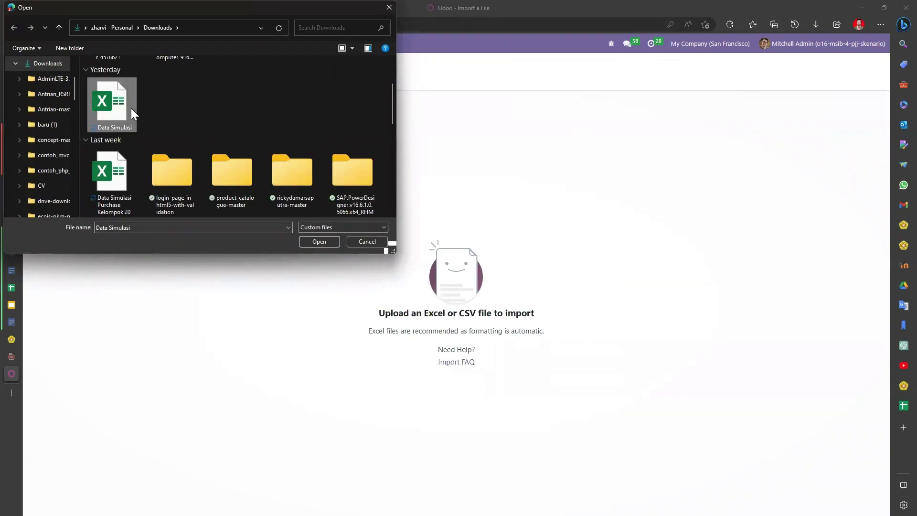
click(320, 241)
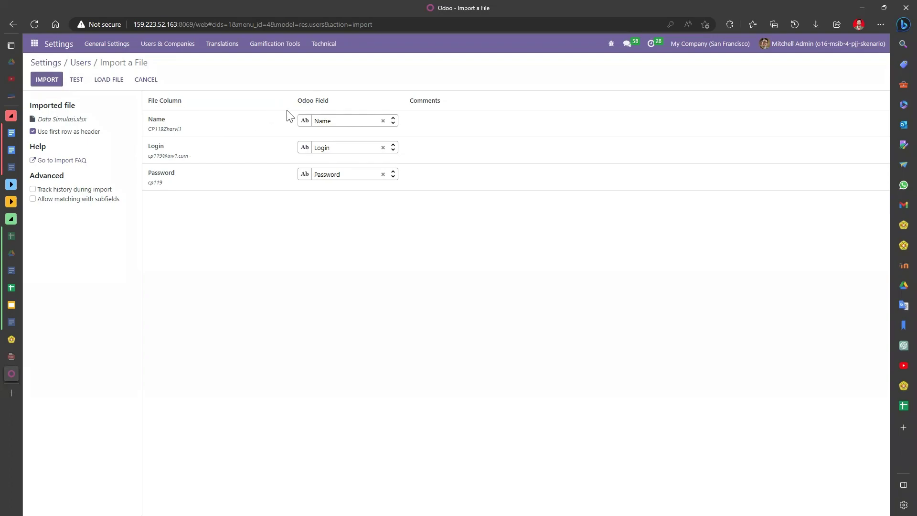
mouse_move(166, 131)
click(52, 80)
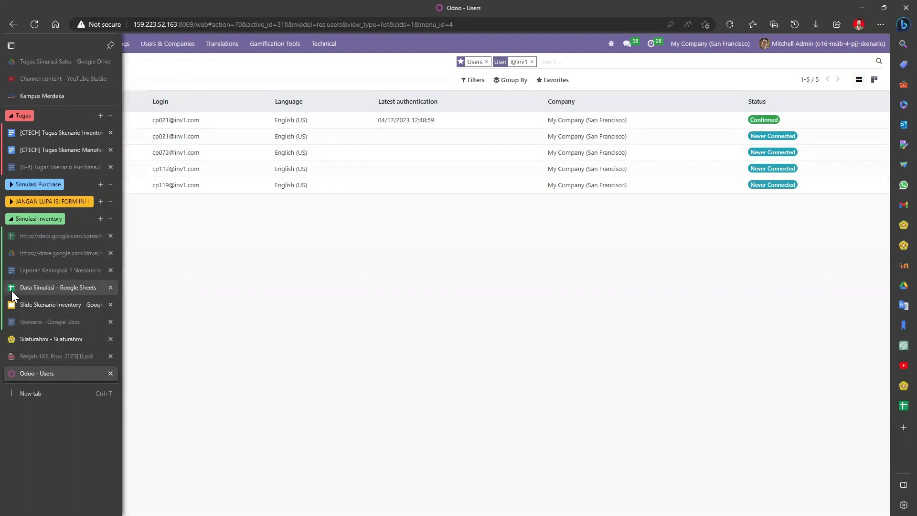
Switch to the Data Simulasi spreadsheet and widen the Peran column on the Security Matrix sheet
click(11, 289)
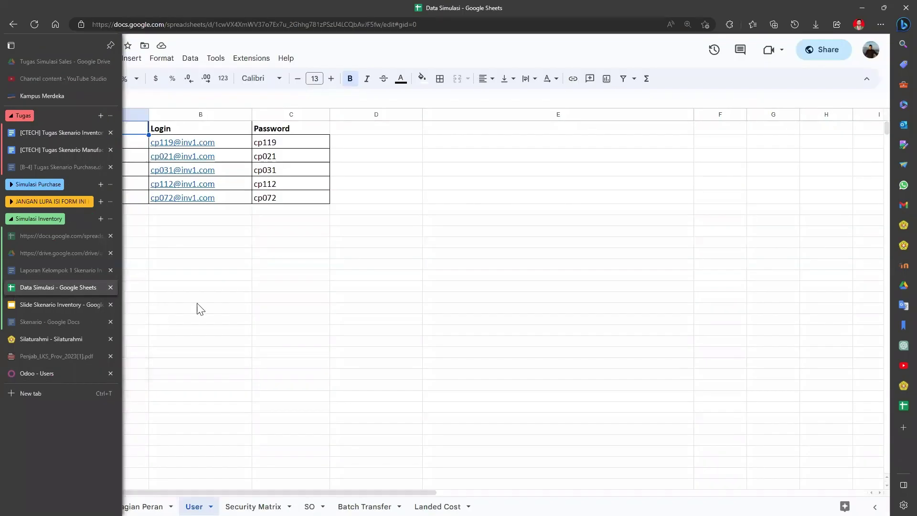
click(255, 506)
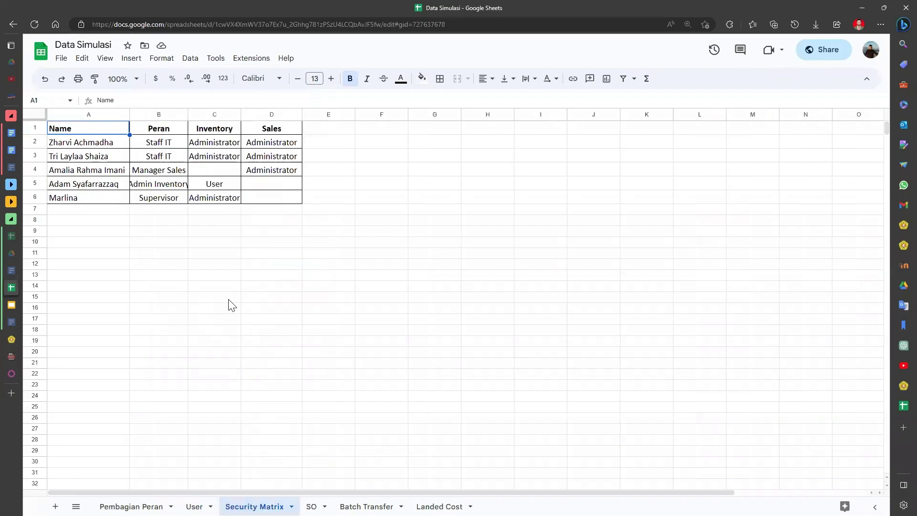
click(211, 271)
drag(188, 115, 208, 115)
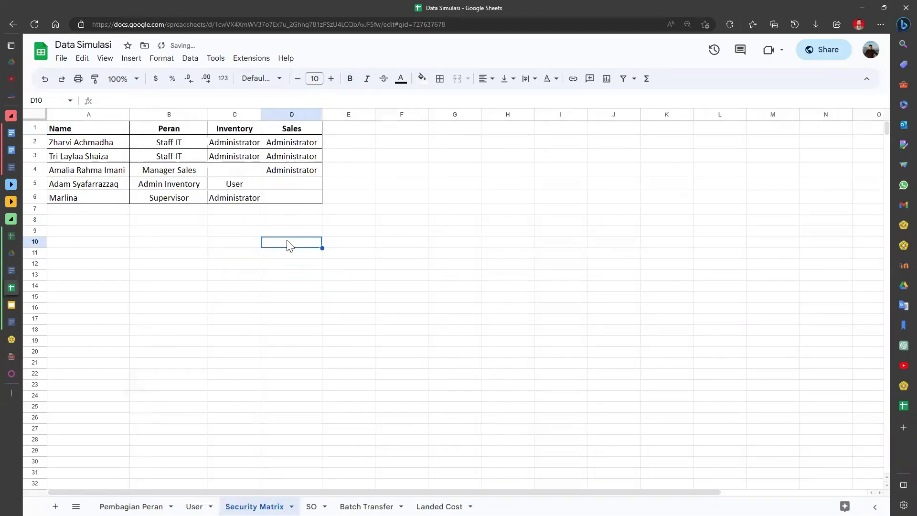
Review the Inventory and Sales rights listed for the Staff IT, Manager Sales, Admin Inventory and Supervisor roles
click(158, 141)
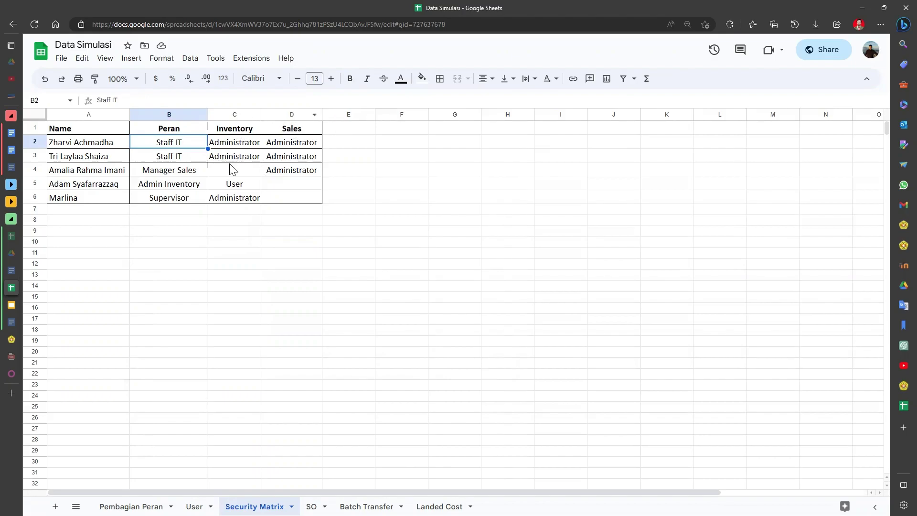
click(197, 173)
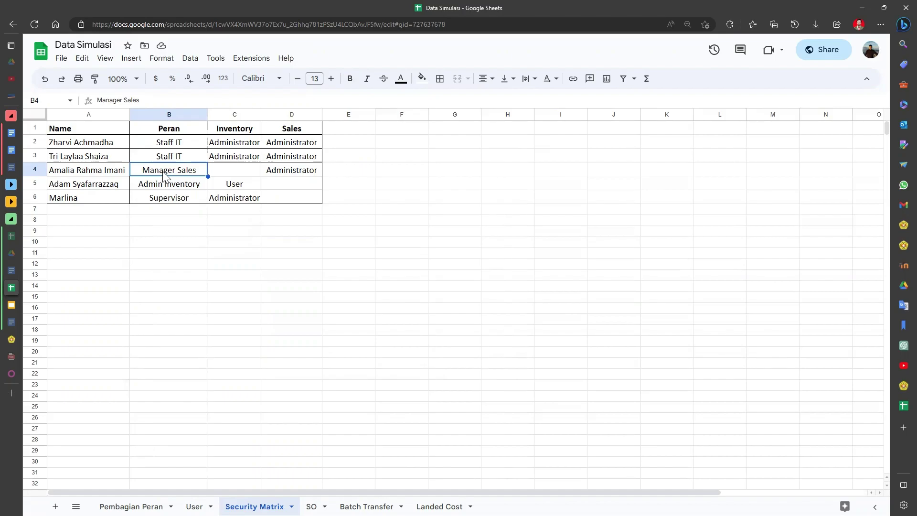
click(177, 187)
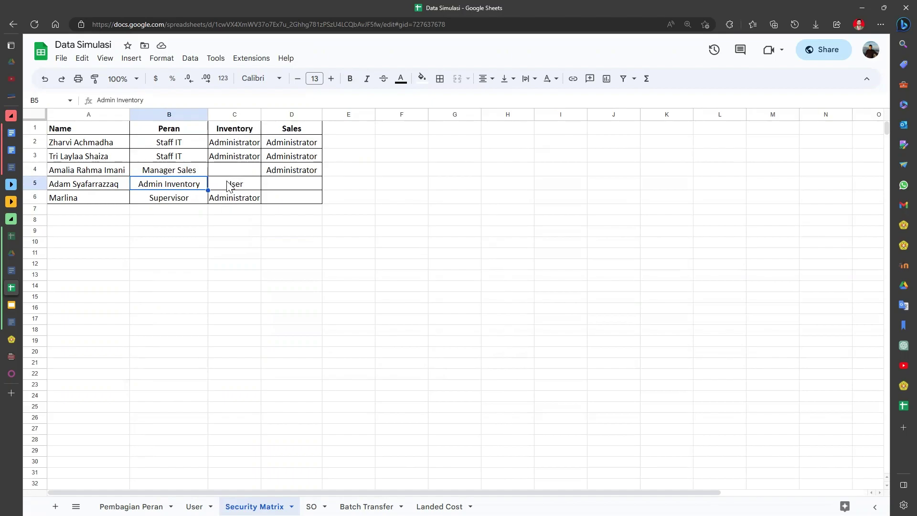
click(164, 203)
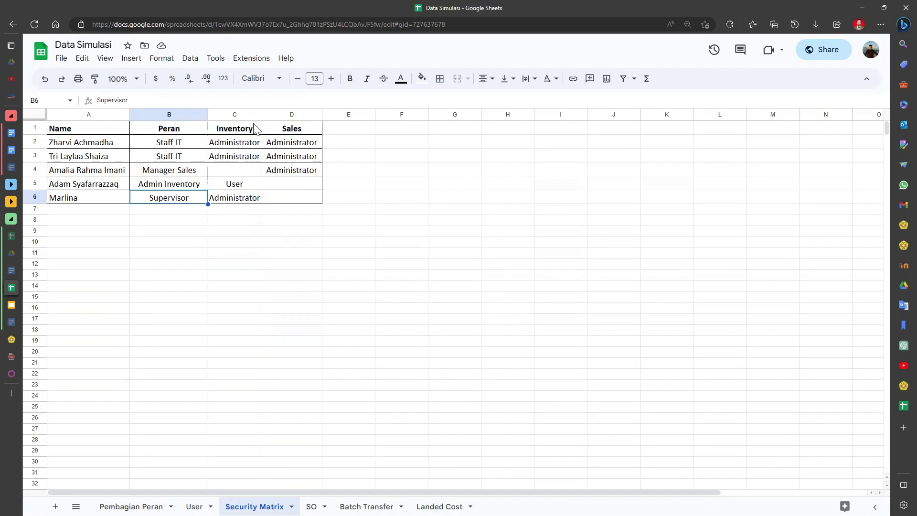
click(256, 223)
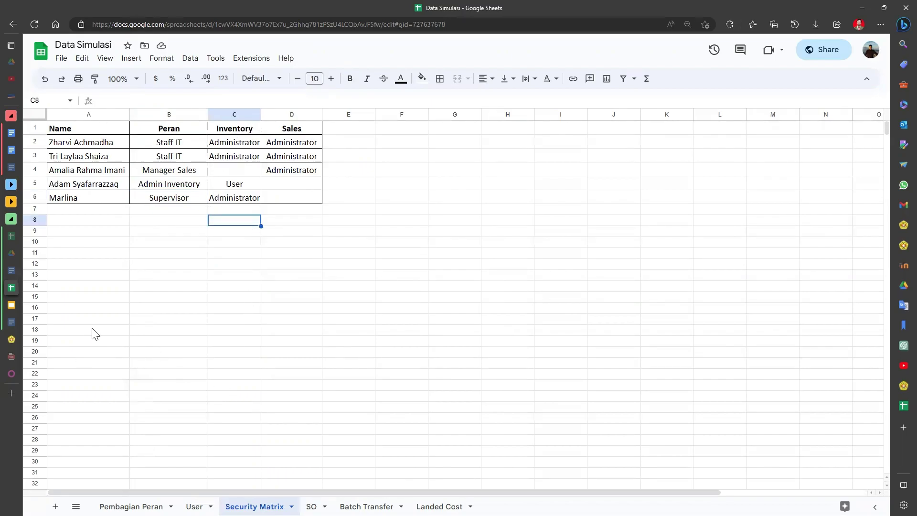
Switch to Odoo and check the Sales and Inventory access rights in the CP119 user's record
click(11, 374)
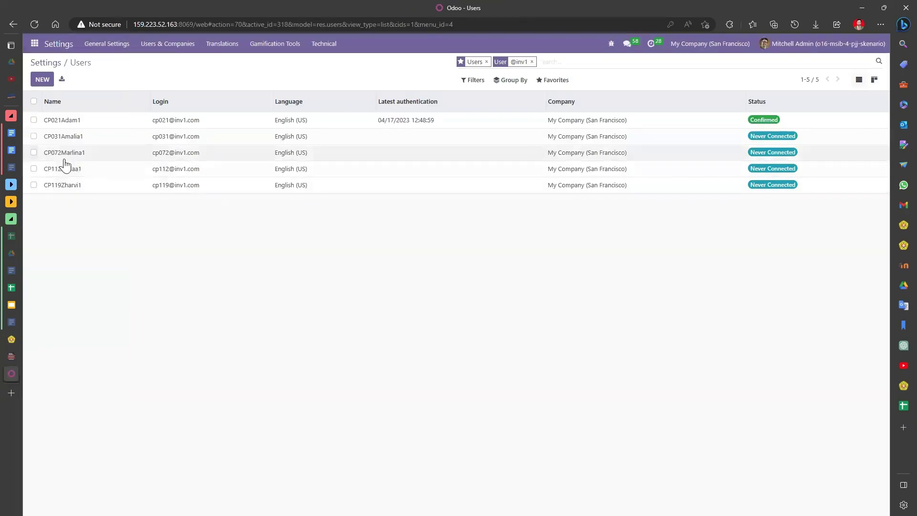
click(90, 188)
scroll(267, 229, down, 5)
scroll(514, 131, up, 2)
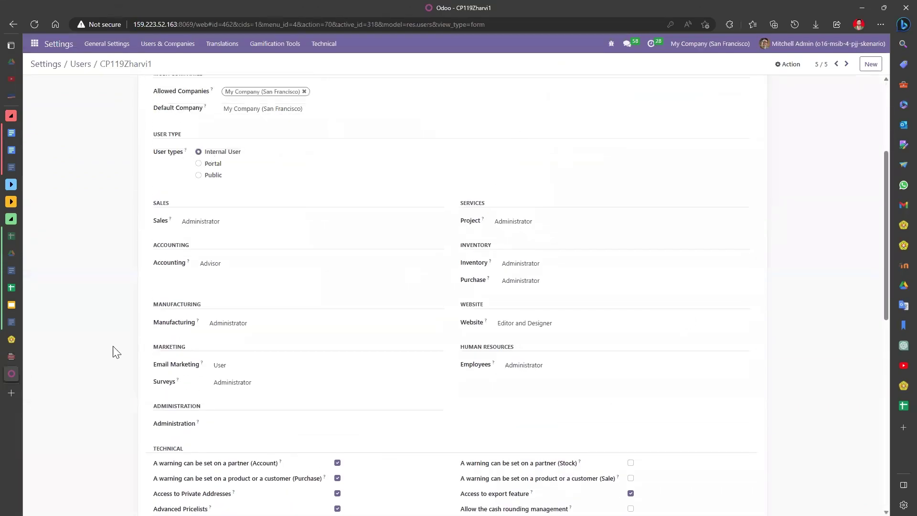
click(545, 224)
click(531, 247)
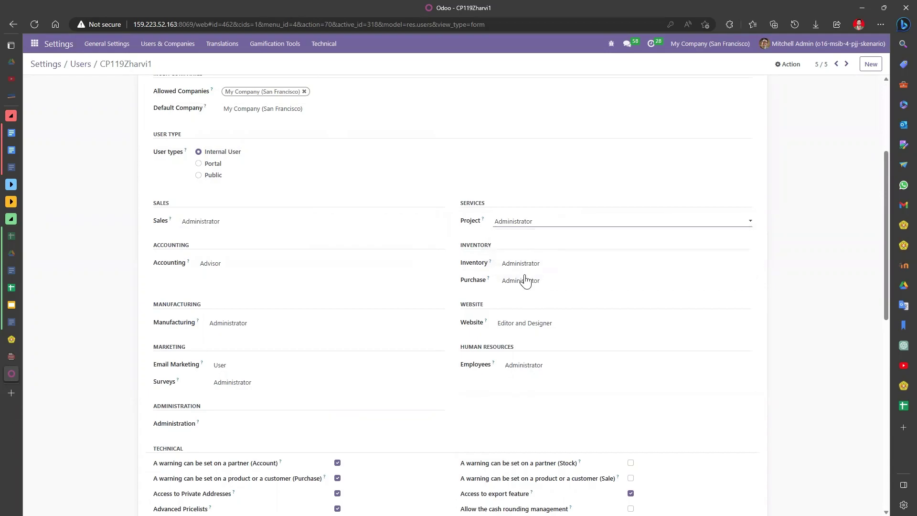
scroll(160, 204, up, 4)
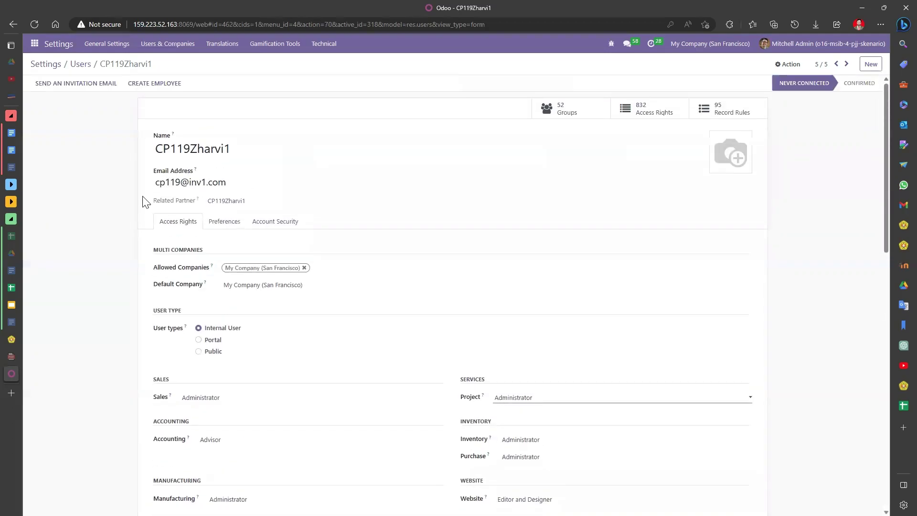
Open the CP112 user's record from the users list and check its Sales and Inventory access rights
click(76, 66)
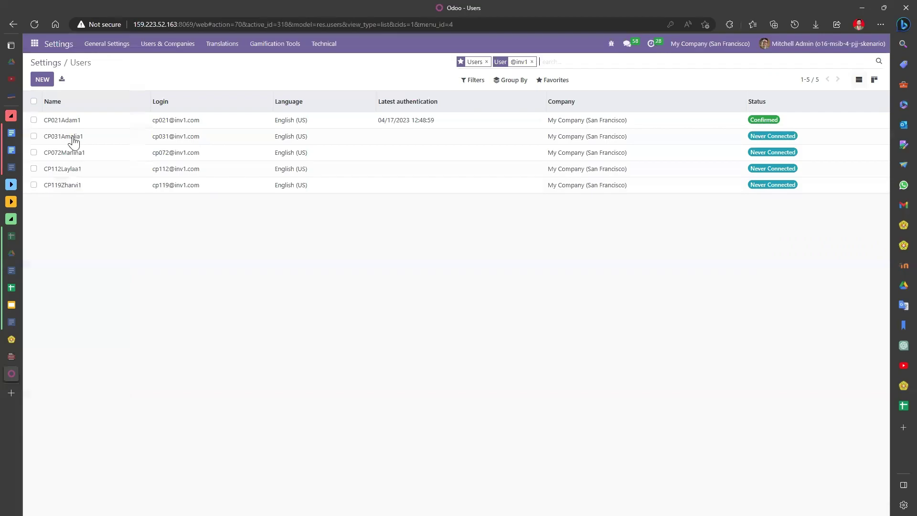
click(81, 167)
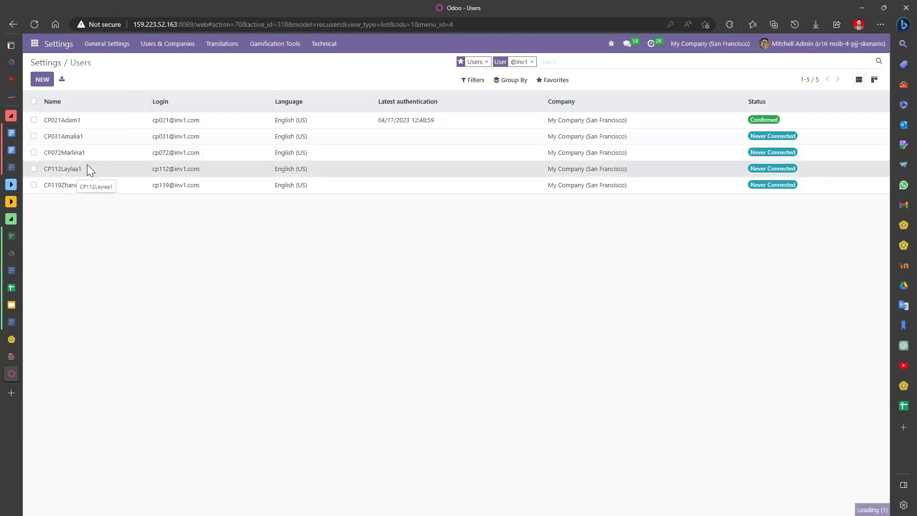
scroll(549, 206, down, 4)
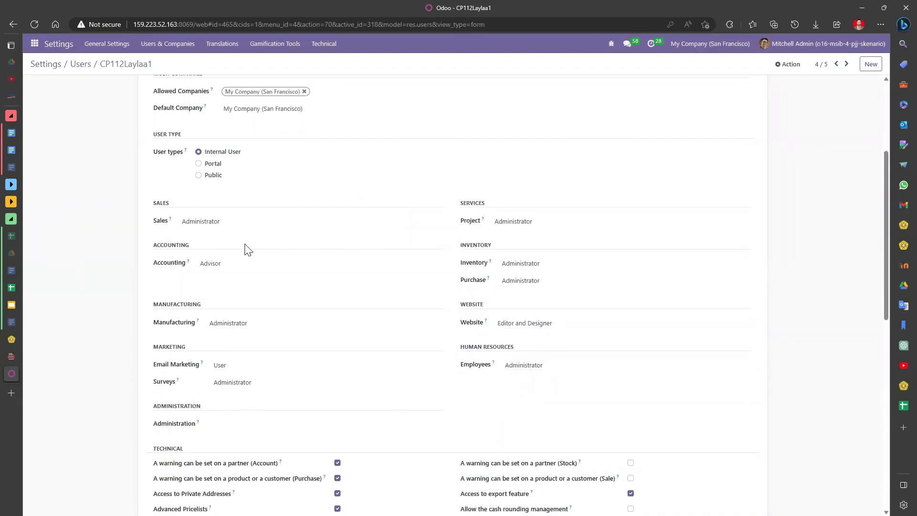
scroll(146, 135, up, 4)
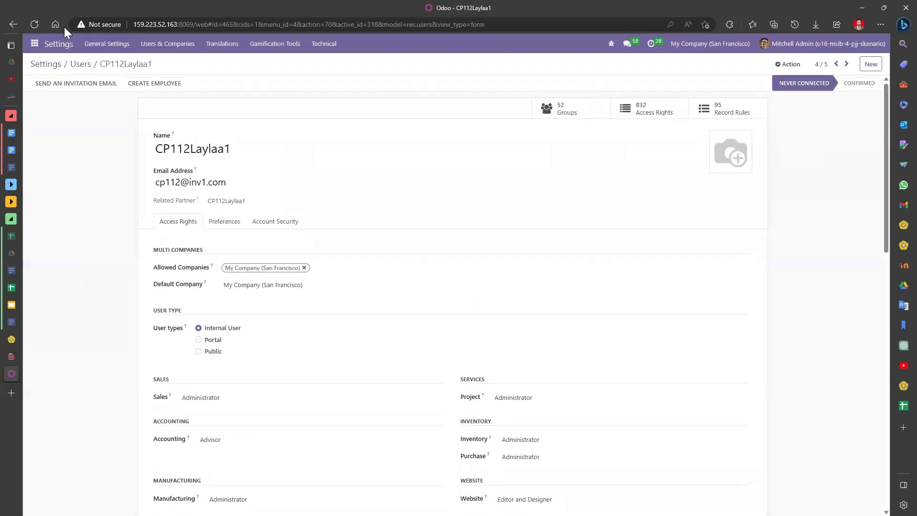
click(50, 68)
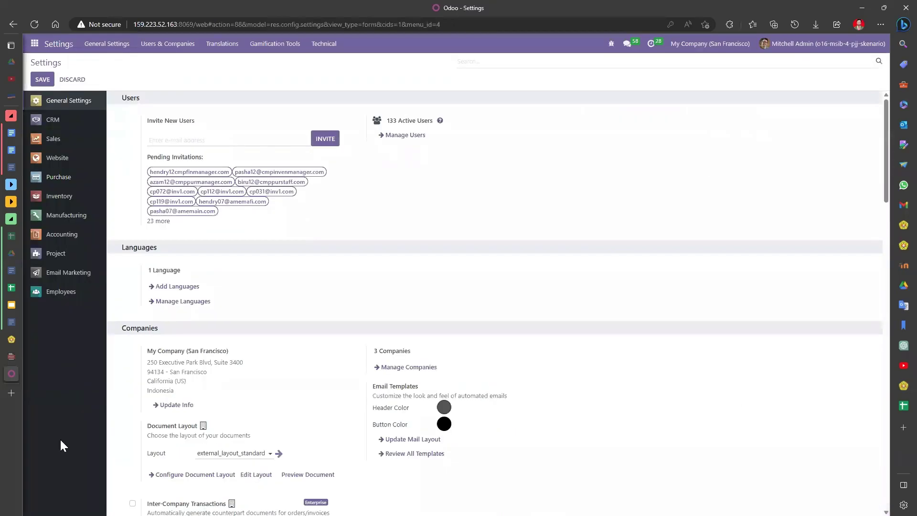
click(404, 135)
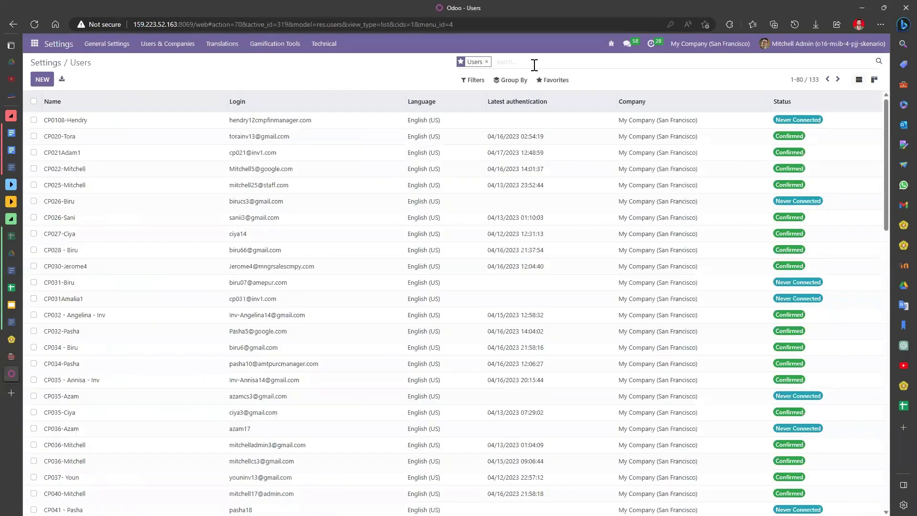
text(@inv1)
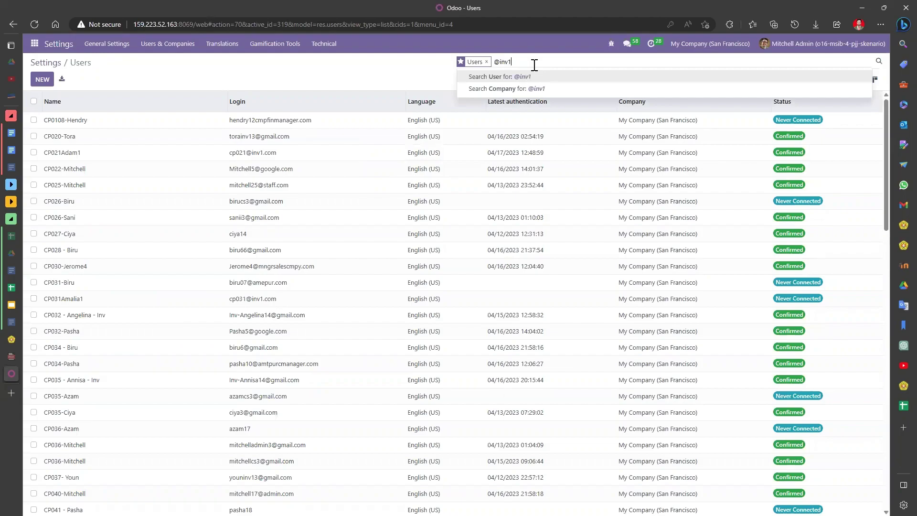
key(Return)
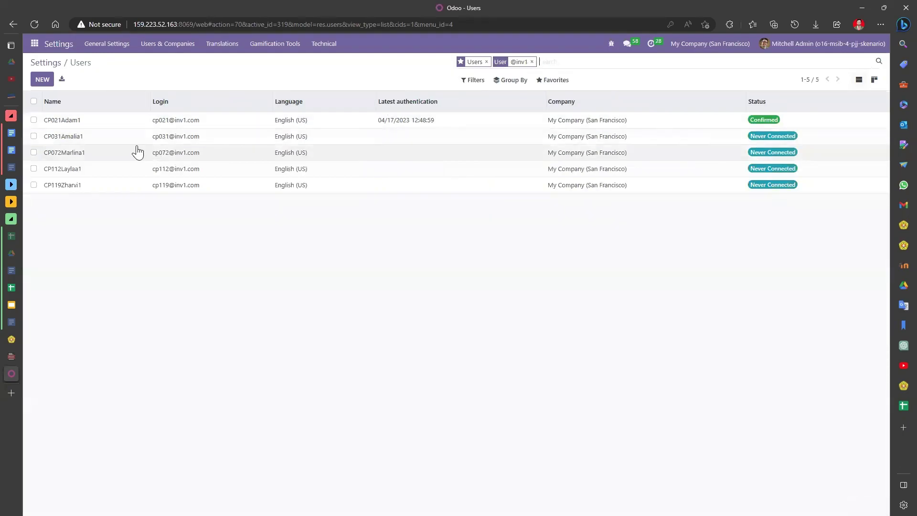
Open the CP031 user's record and clear its Accounting and Manufacturing access rights
click(104, 141)
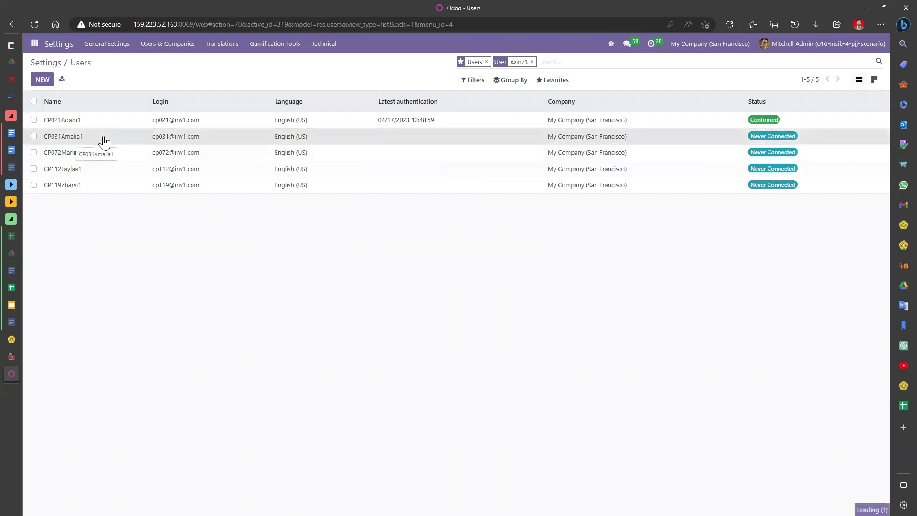
scroll(305, 253, down, 4)
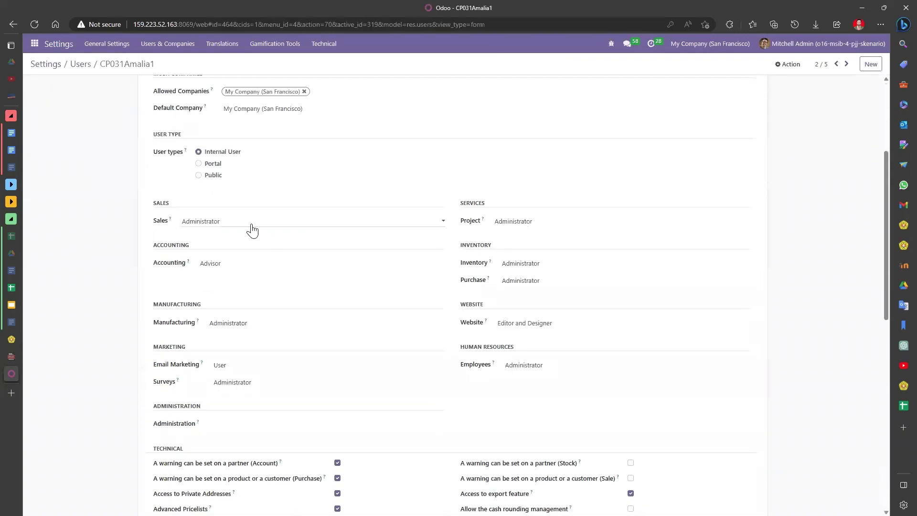
click(241, 263)
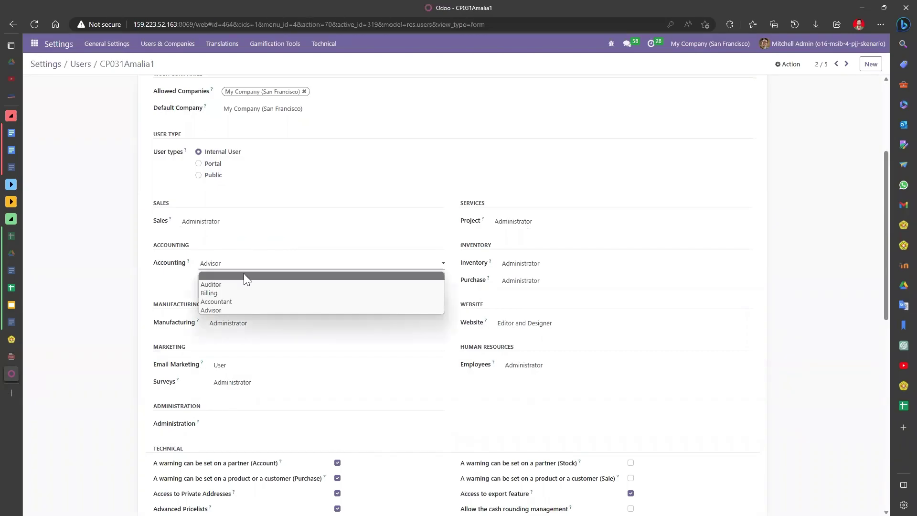
click(244, 273)
click(249, 324)
click(257, 334)
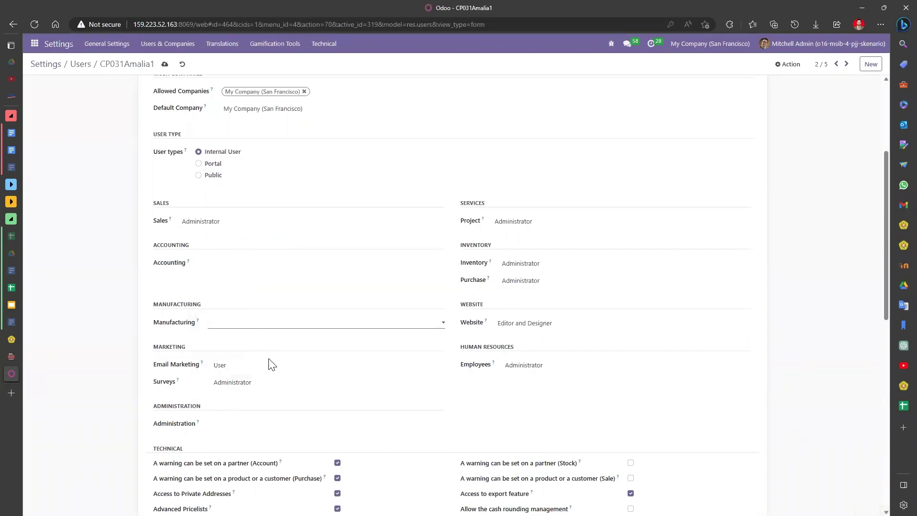
Clear the Email Marketing and Surveys access rights in the CP031 user's record
click(270, 366)
click(277, 377)
click(279, 382)
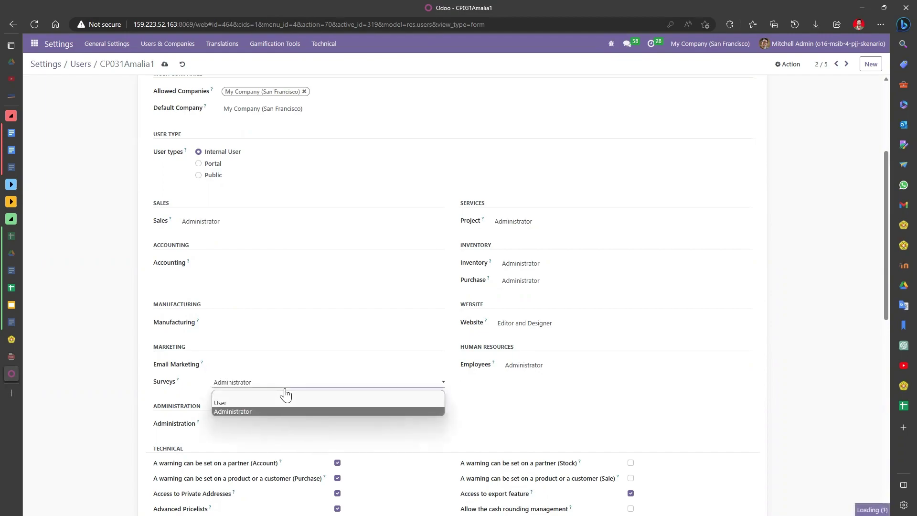
click(296, 396)
Clear the Project, Inventory and Purchase access rights in the CP031 user's record
click(520, 224)
click(536, 241)
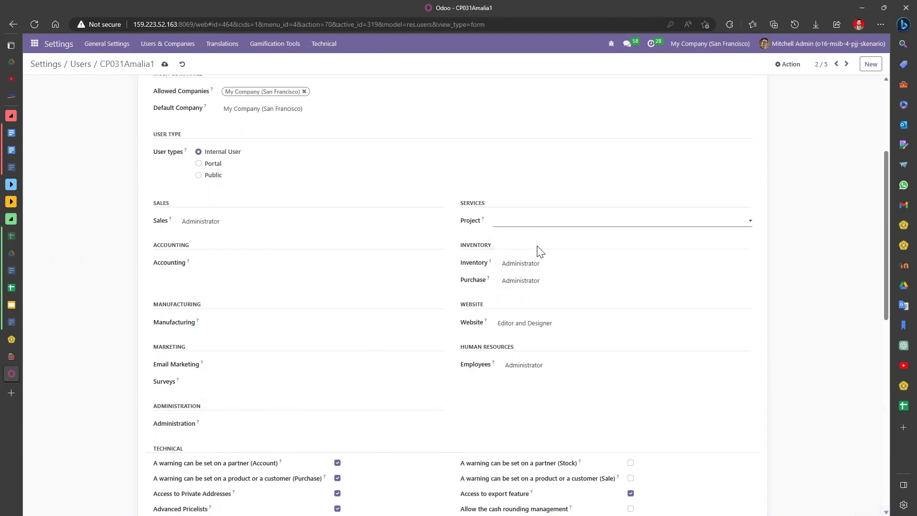
click(544, 264)
click(550, 274)
click(552, 282)
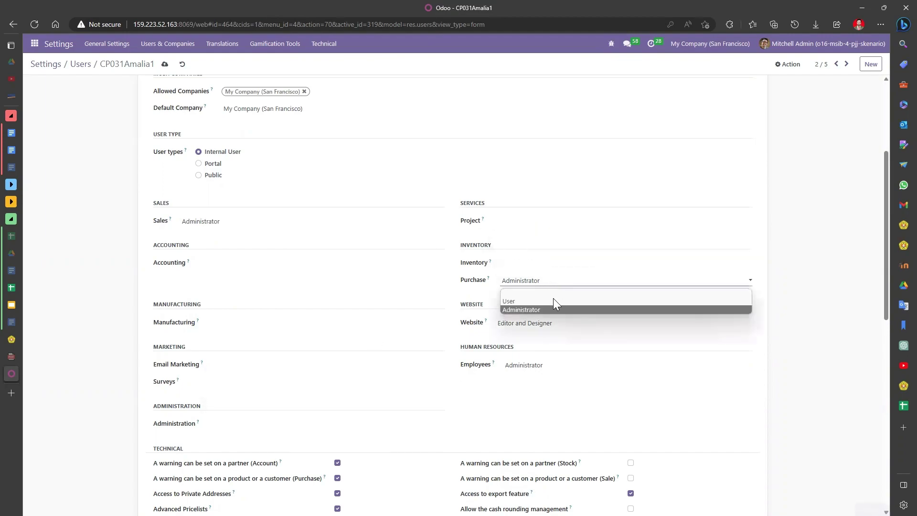
click(552, 293)
Clear the CP031 user's Employees right, set the Website right to Restricted Editor and save the record
click(553, 323)
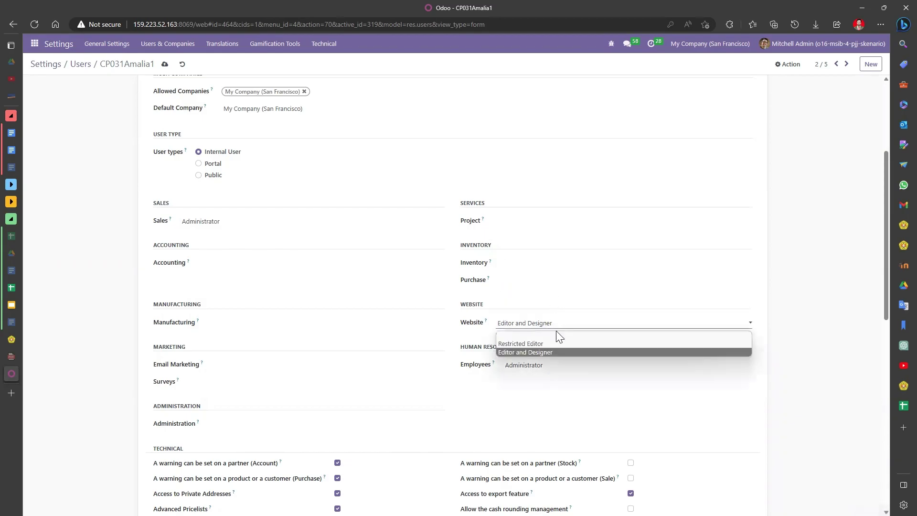
click(557, 335)
click(549, 367)
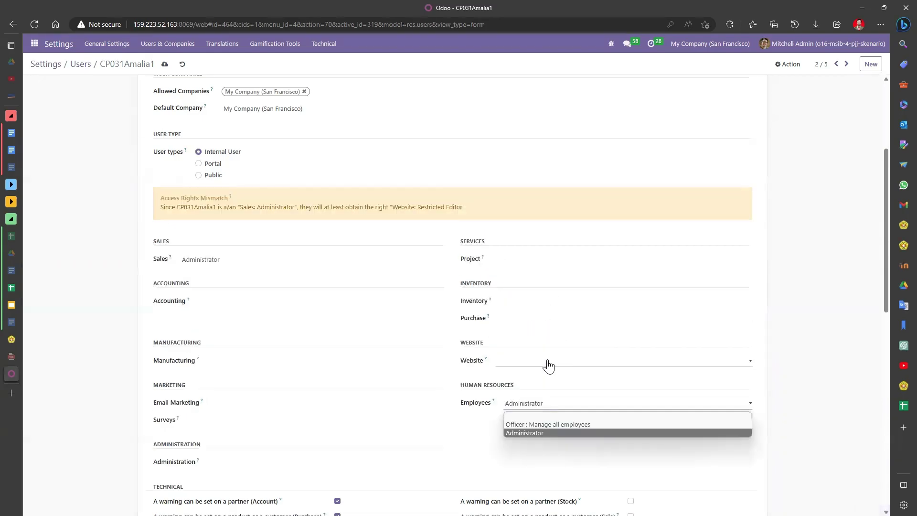
click(536, 414)
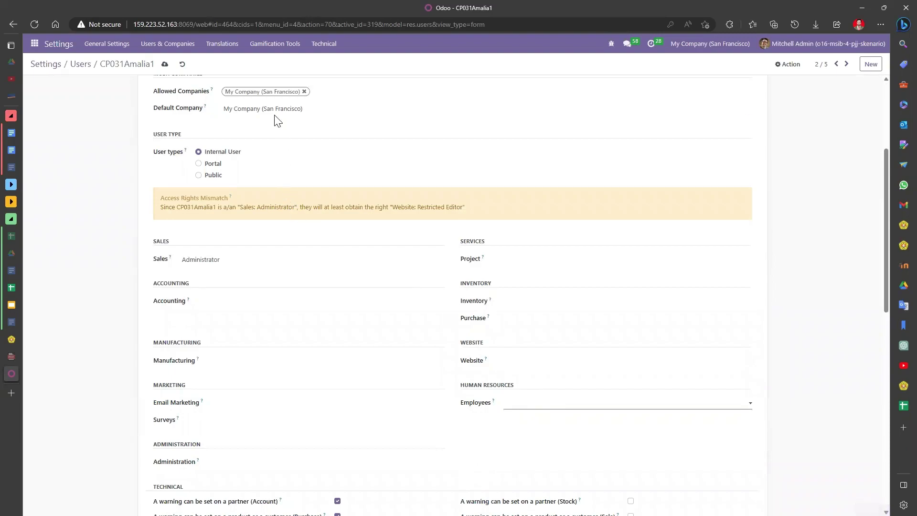
click(538, 362)
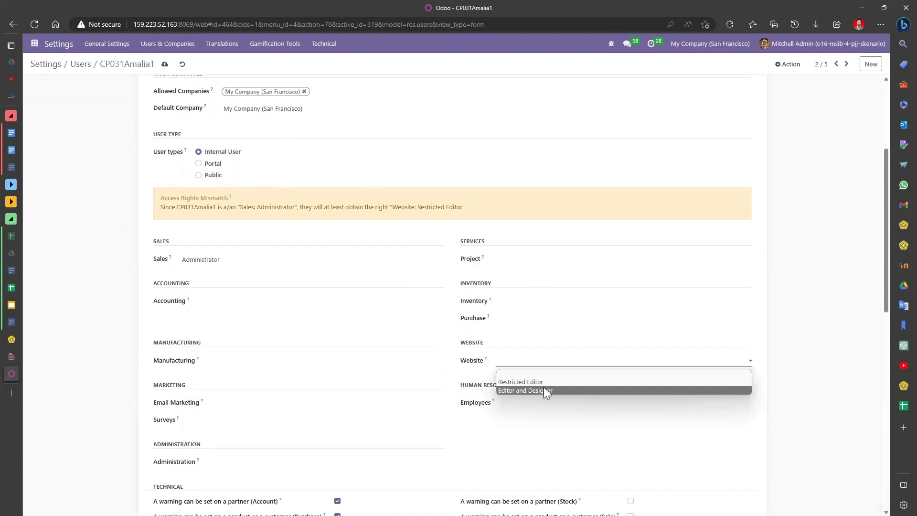
click(541, 382)
scroll(368, 150, up, 4)
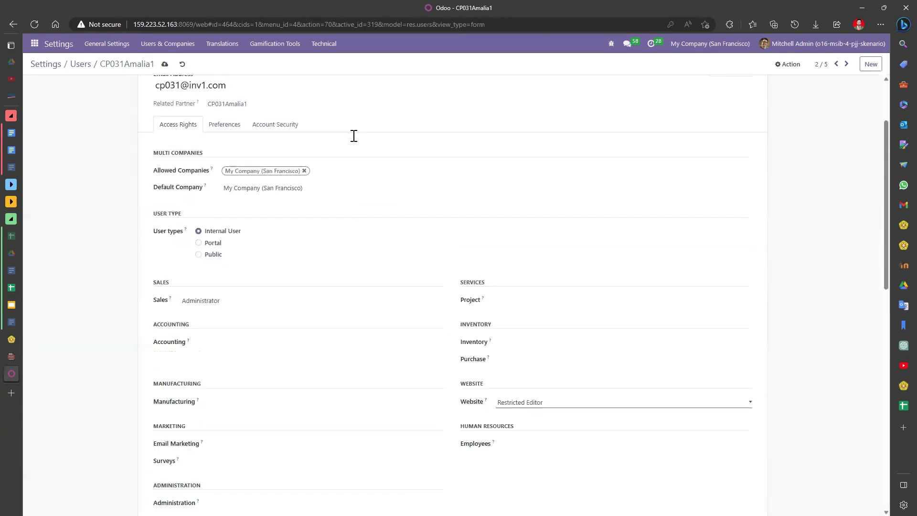
click(165, 65)
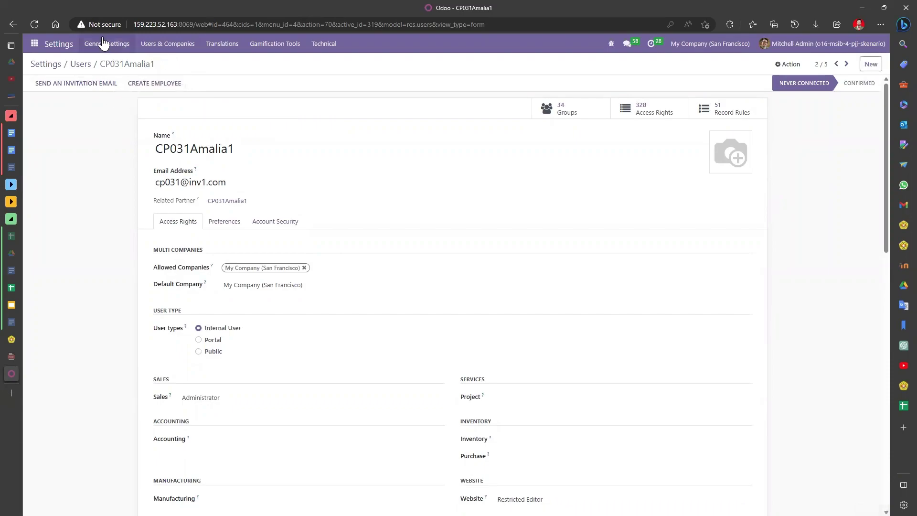
Open the CP021 user's record from the users list and clear its Sales and Accounting access rights
click(81, 68)
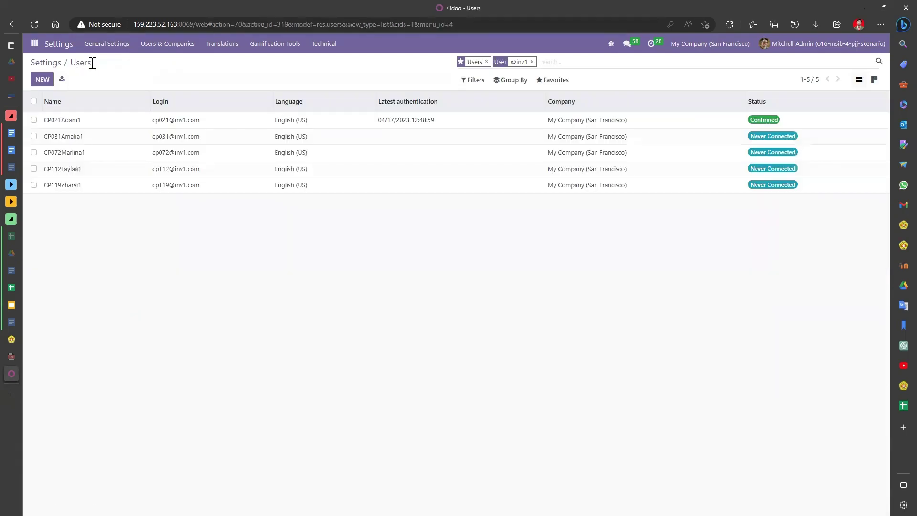
click(86, 120)
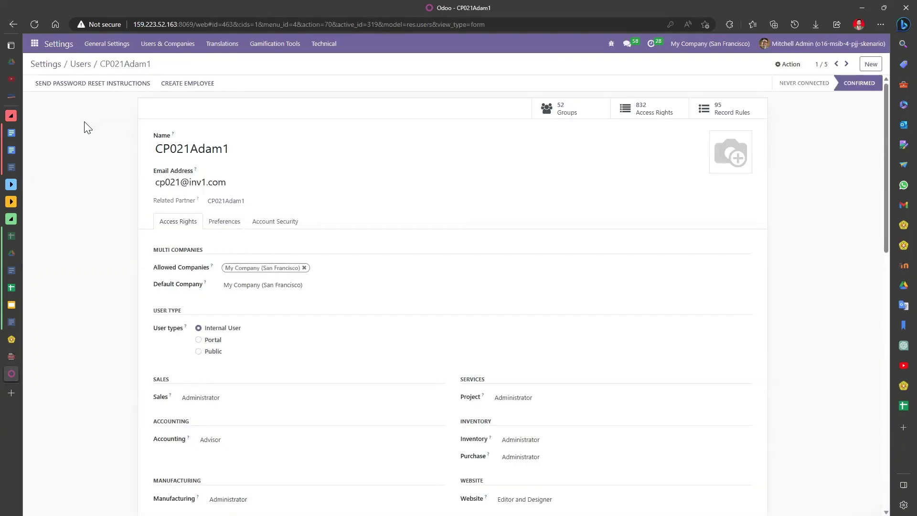
scroll(301, 207, down, 4)
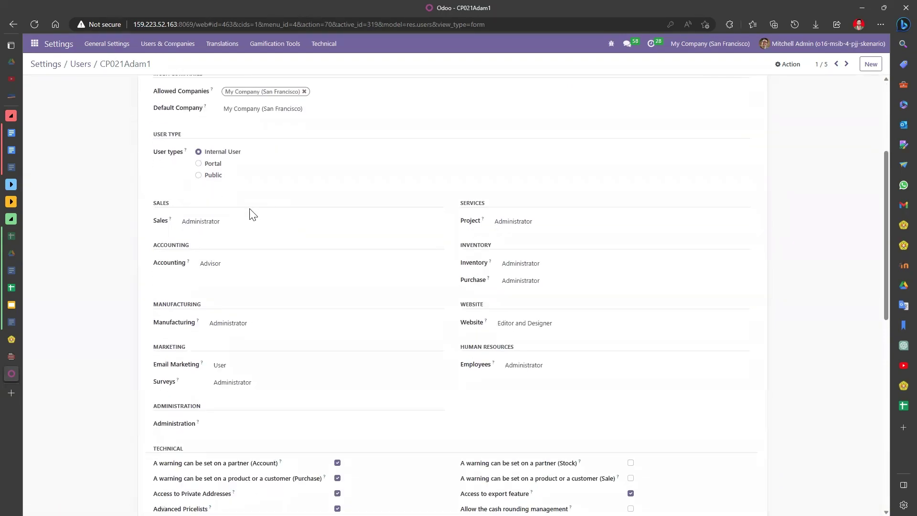
click(241, 228)
click(244, 235)
click(247, 265)
click(260, 277)
Clear the Email Marketing and Surveys access rights in the CP021 user's record
click(281, 366)
click(287, 375)
click(289, 383)
click(293, 396)
Clear the CP021 user's Project and Purchase access rights and set the Inventory right to User
click(528, 223)
click(540, 236)
click(545, 267)
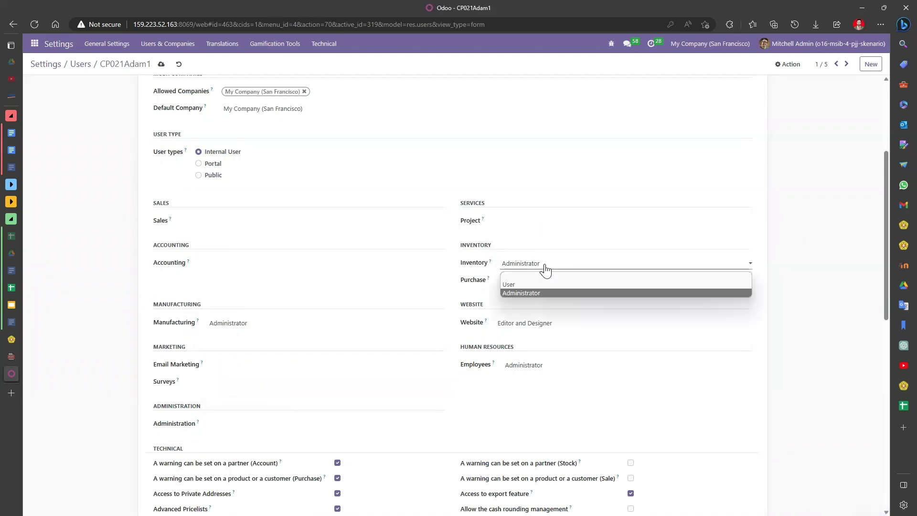
click(520, 285)
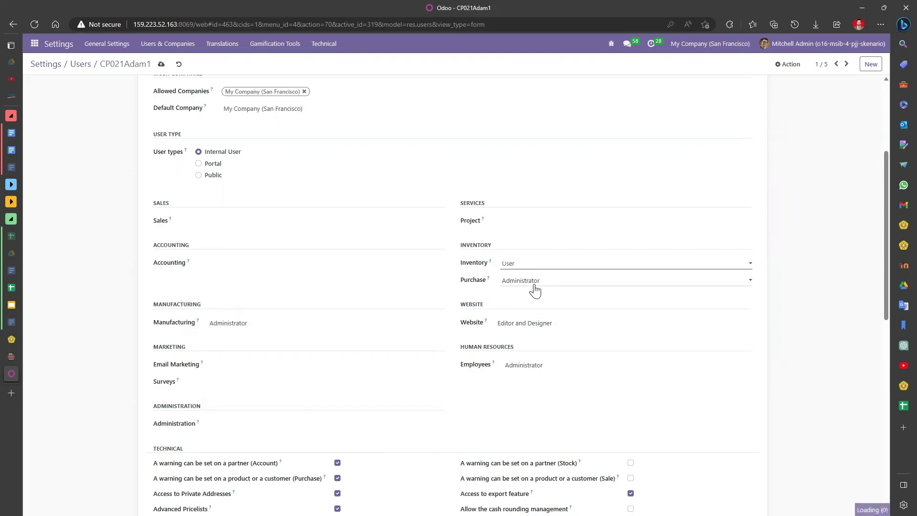
click(531, 285)
click(536, 294)
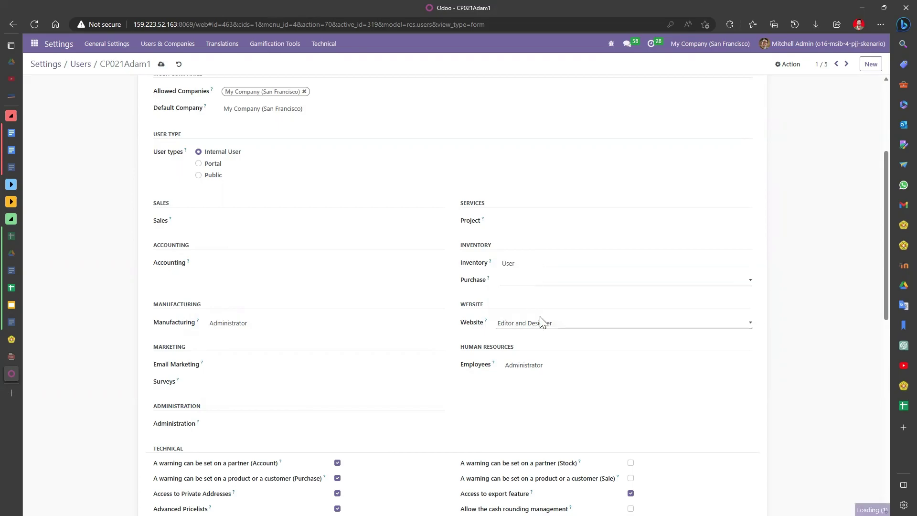
Clear the Website and Employees access rights in the CP021 user's record and save it
click(544, 324)
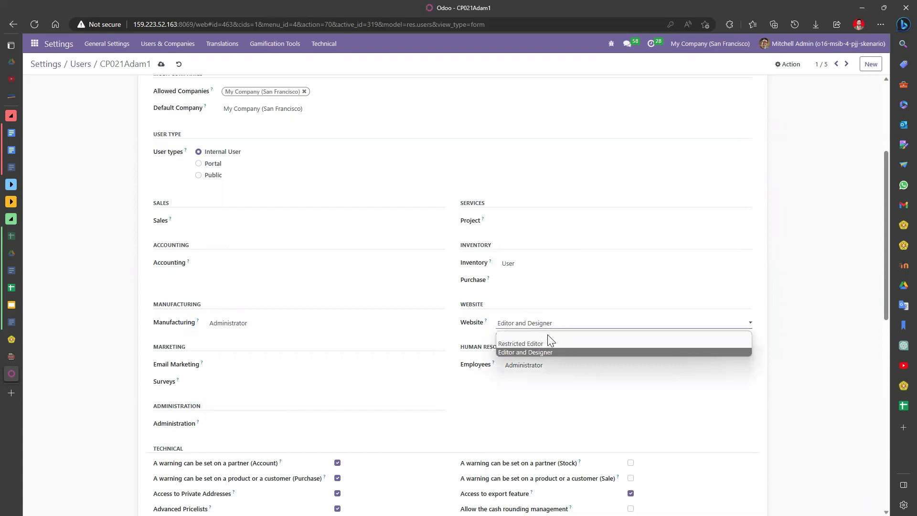
click(548, 334)
click(544, 364)
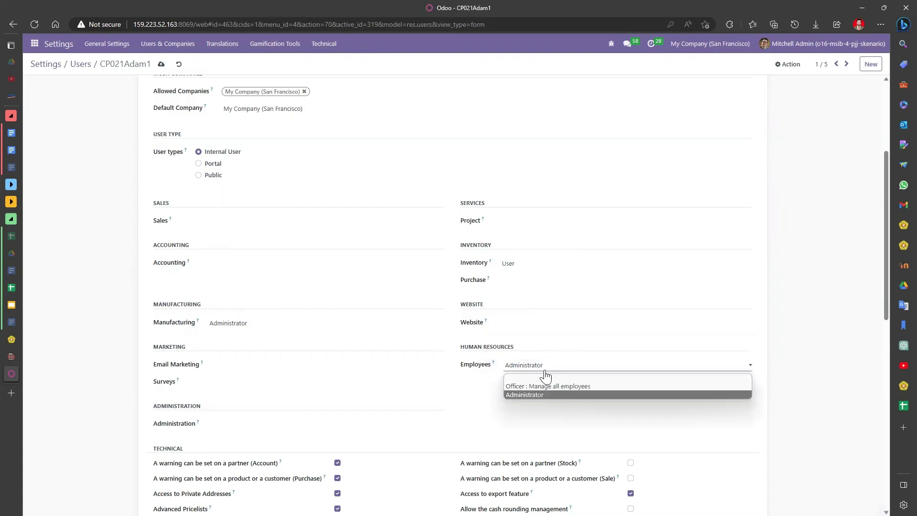
click(546, 377)
click(161, 64)
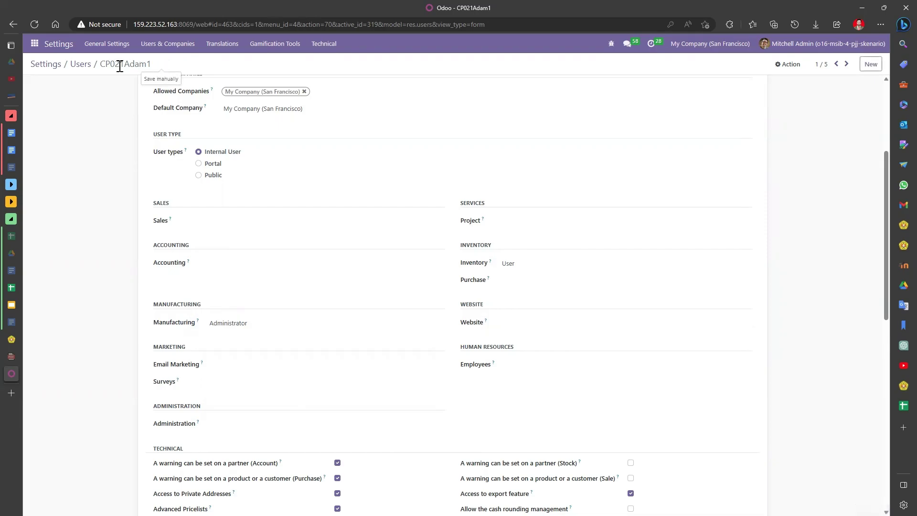
Open the CP072 user's record from the users list and clear its Sales and Accounting access rights
click(81, 64)
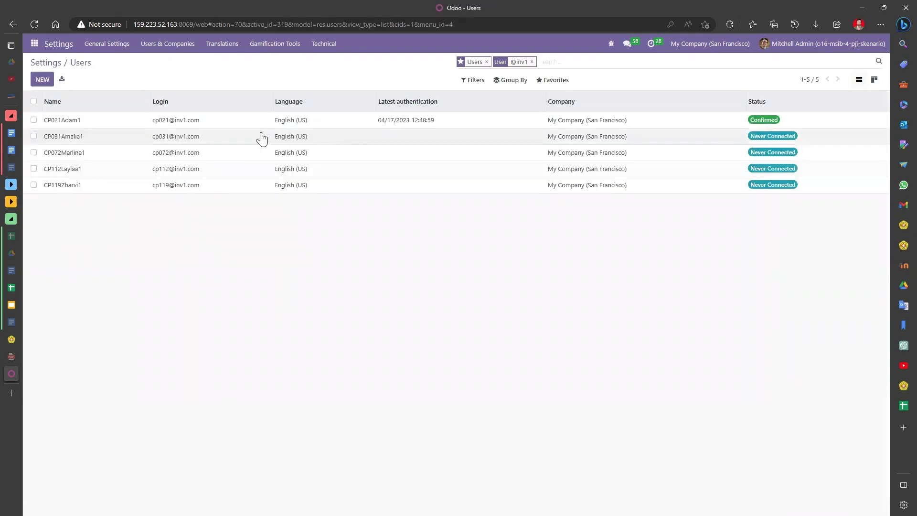
click(97, 157)
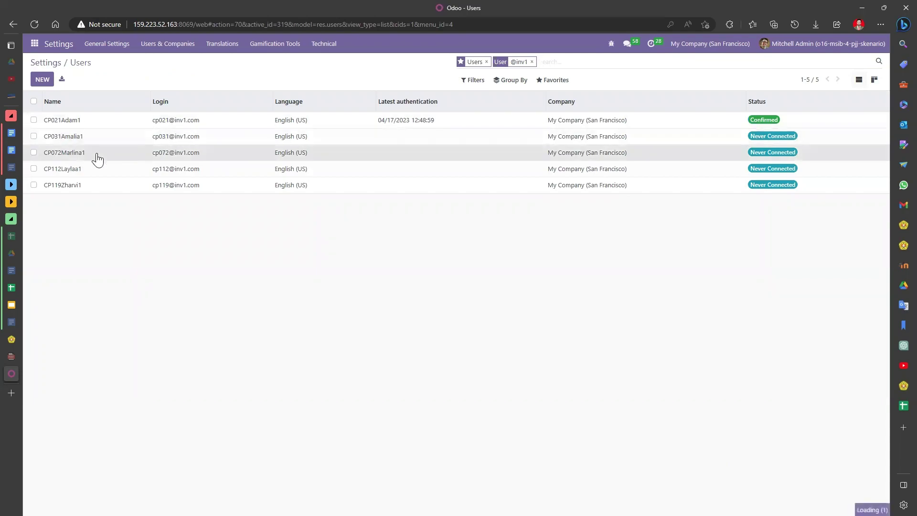
scroll(285, 193, down, 2)
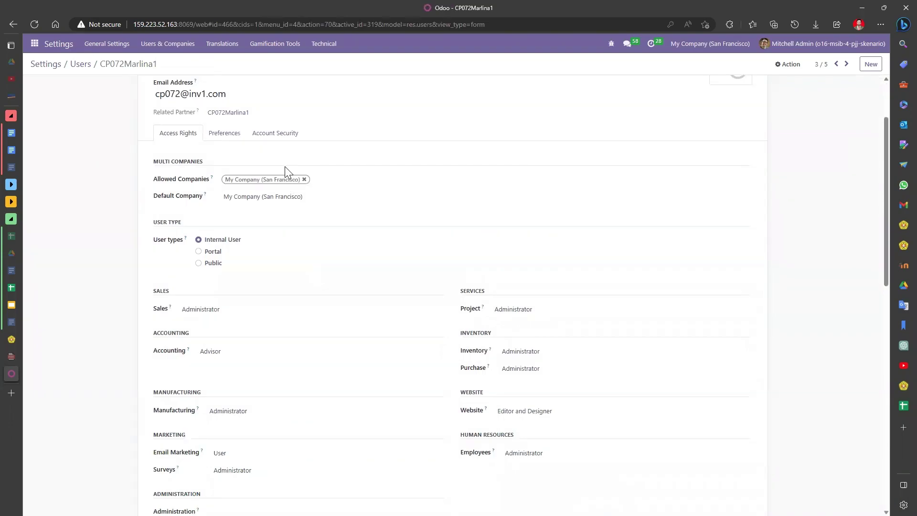
click(215, 318)
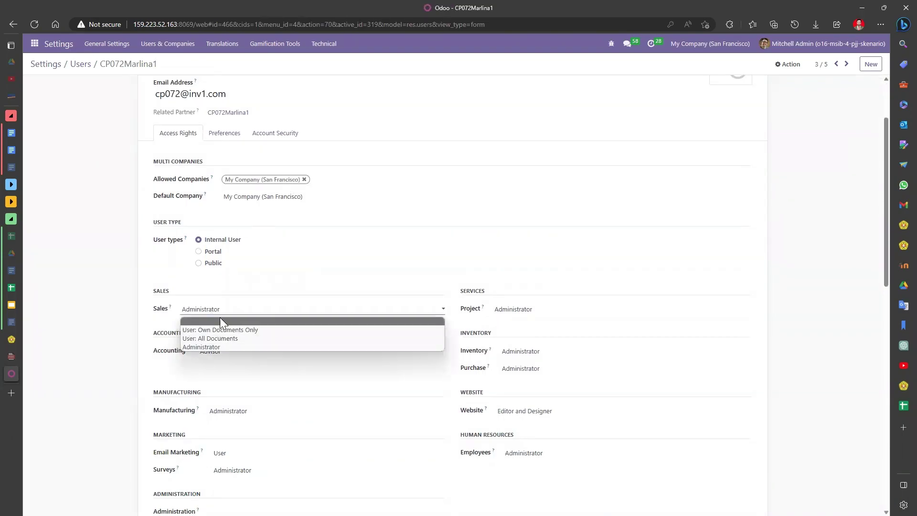
click(219, 320)
click(220, 359)
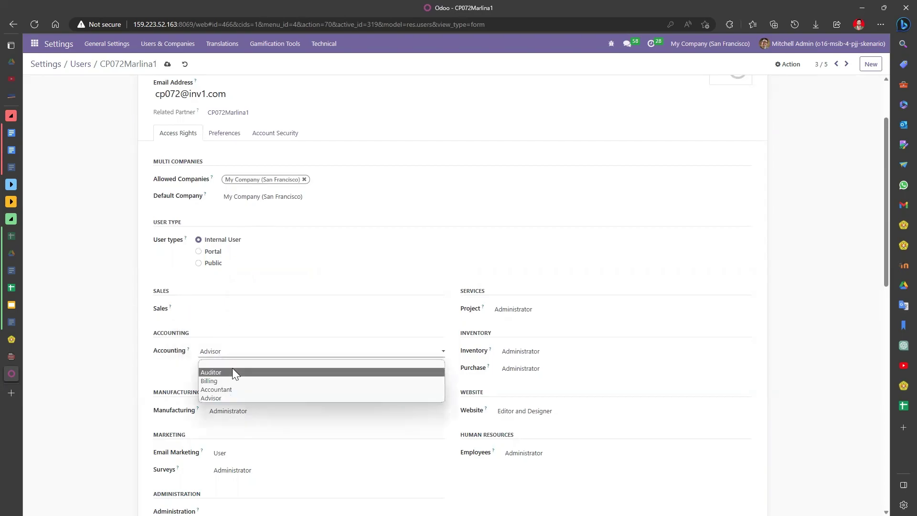
click(233, 362)
Clear the Manufacturing, Email Marketing and Surveys access rights in the CP072 user's record
scroll(244, 379, down, 4)
click(295, 238)
click(297, 249)
click(297, 279)
click(303, 291)
click(306, 297)
click(311, 305)
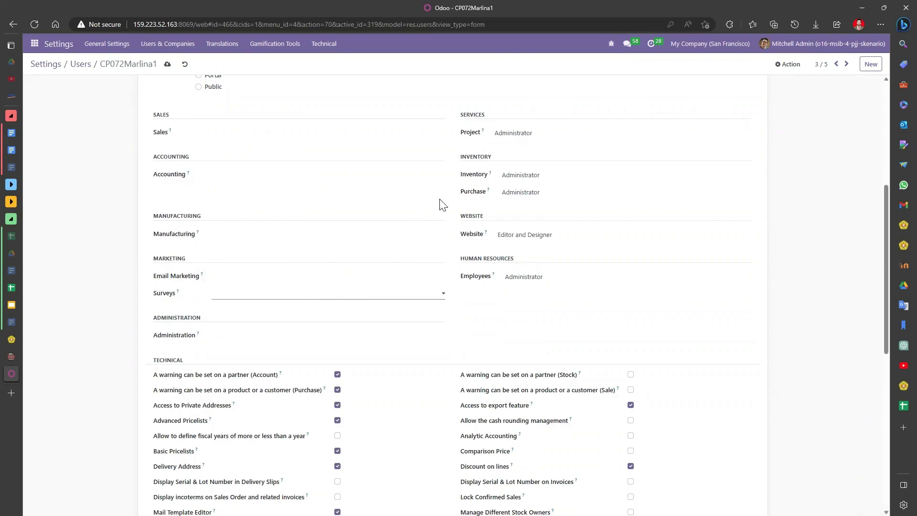
Clear the CP072 user's Project and Purchase access rights and keep the Inventory right at Administrator
click(518, 134)
click(526, 146)
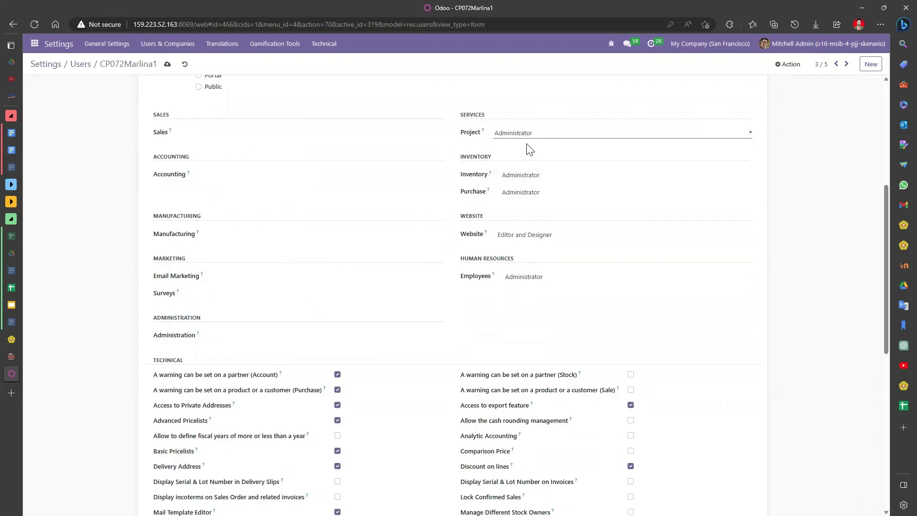
click(533, 175)
click(536, 204)
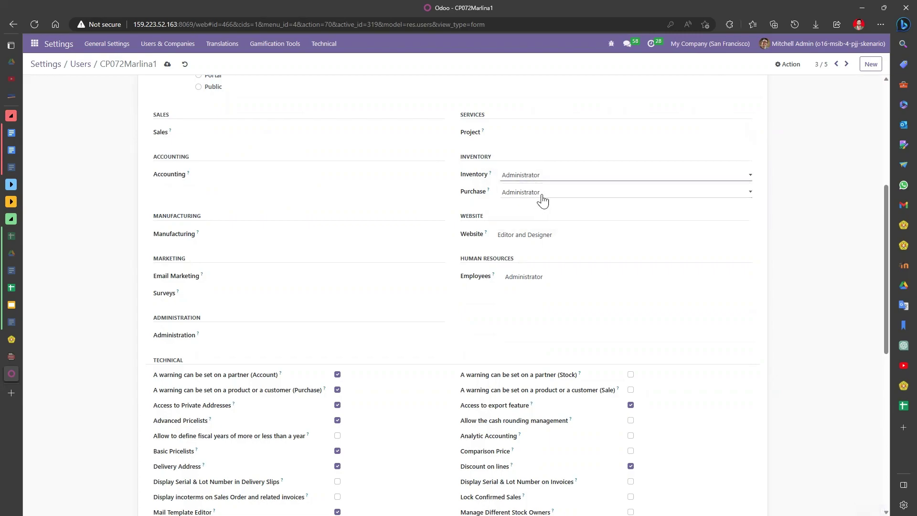
click(543, 199)
click(539, 201)
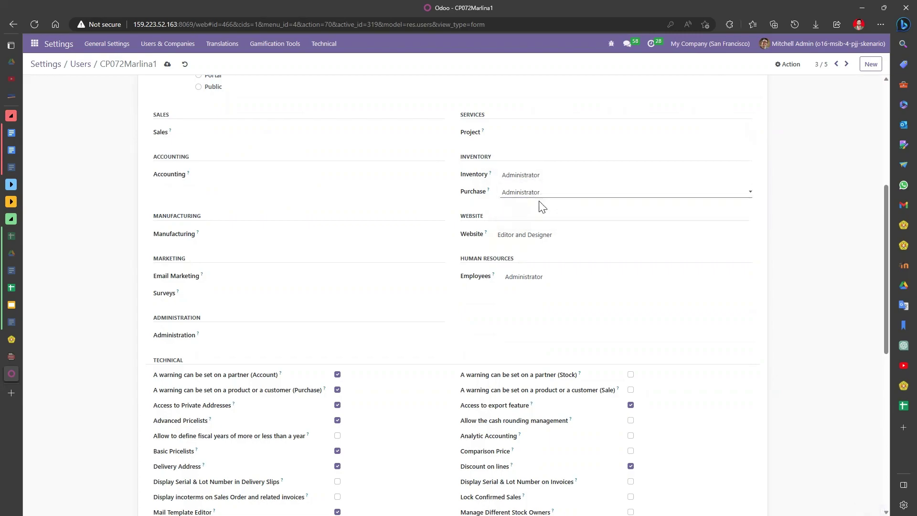
Clear the Website and Employees access rights in the CP072 user's record, save it and return to the users list
click(529, 235)
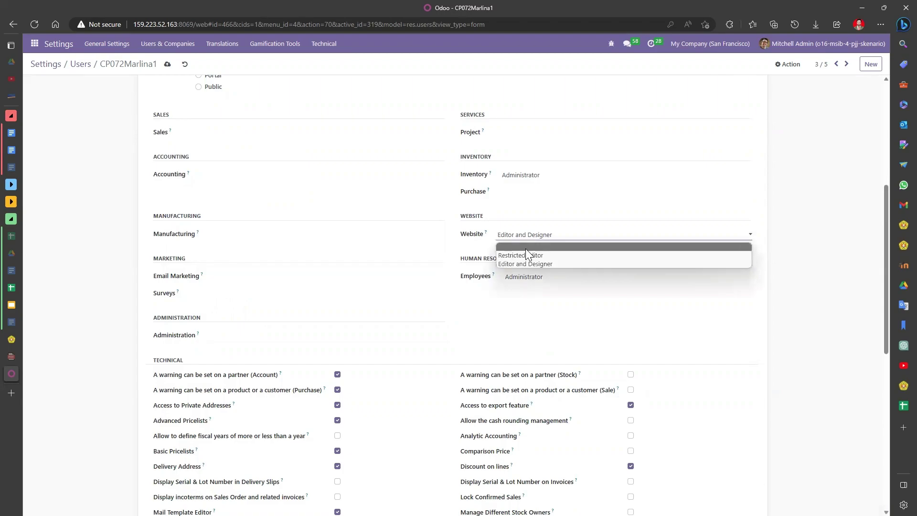
click(526, 249)
click(528, 281)
click(531, 289)
scroll(416, 215, up, 5)
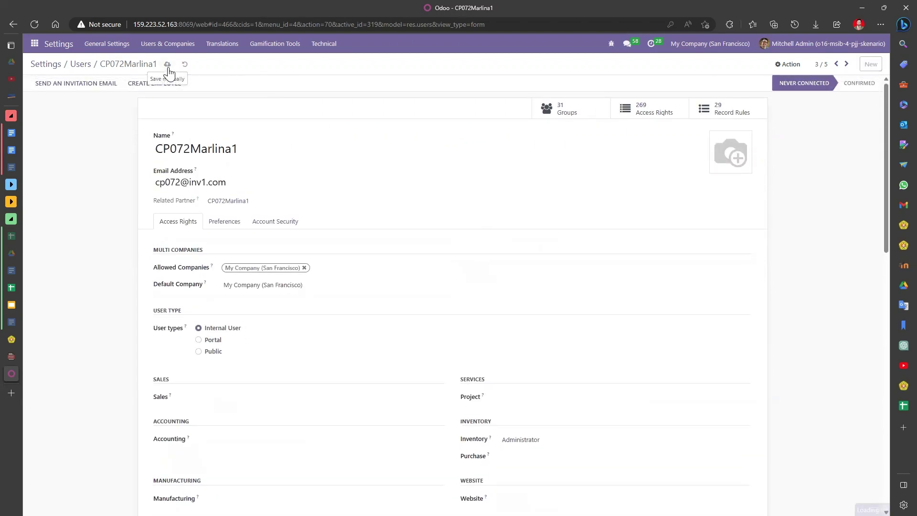
click(168, 65)
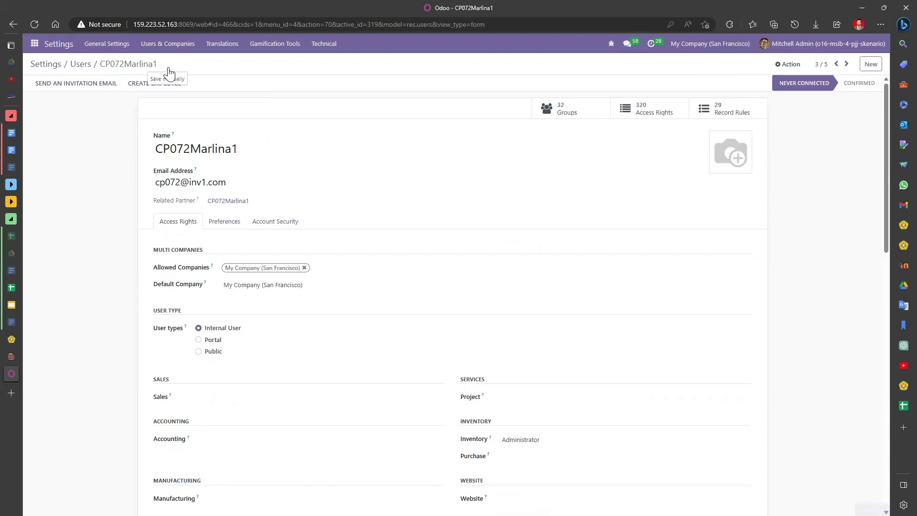
click(76, 64)
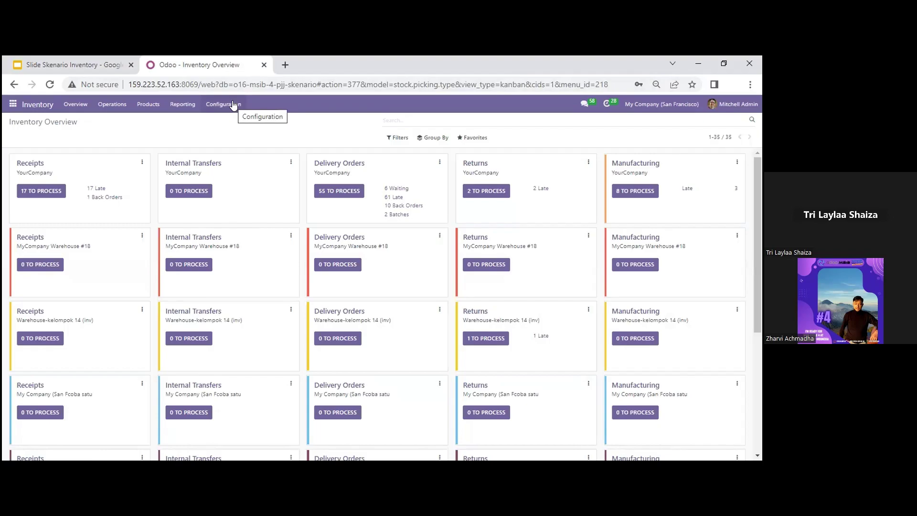
Open the Inventory settings and examine the operations, shipping, traceability, valuation and warehouse options
click(233, 104)
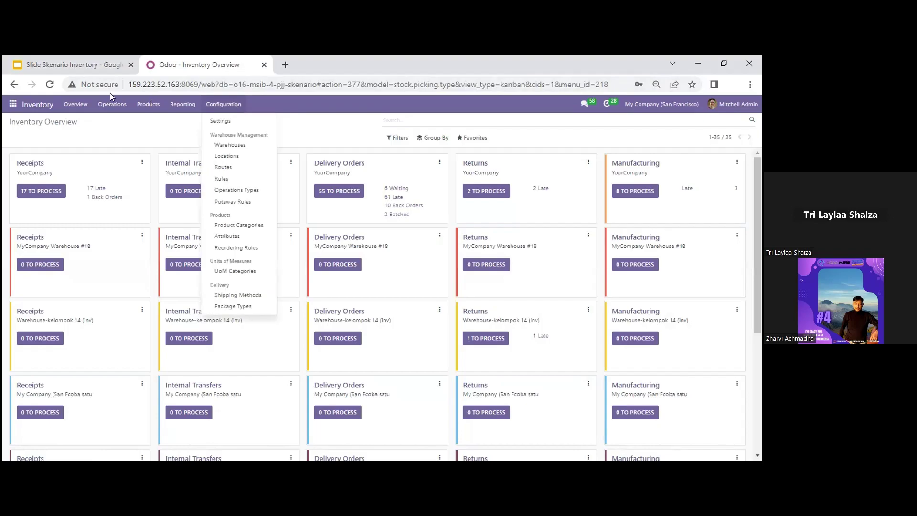
click(230, 120)
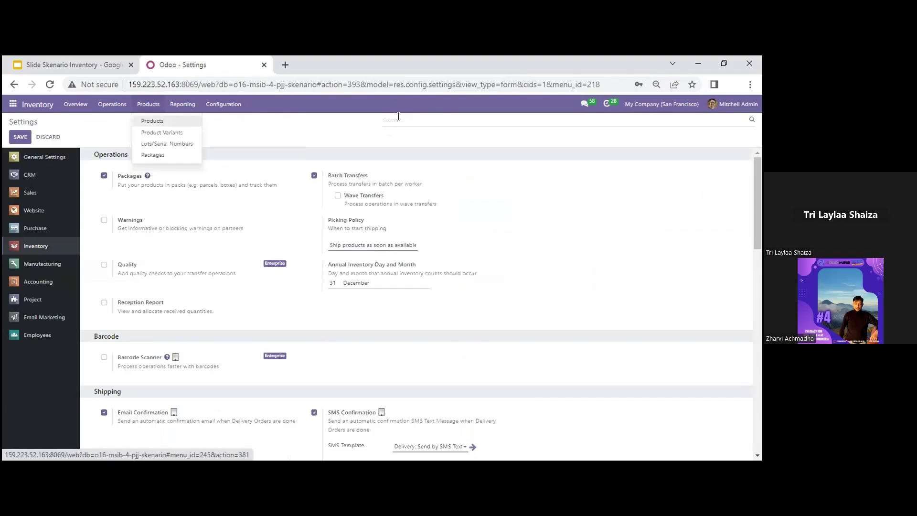
drag(760, 186, 725, 163)
click(314, 174)
drag(760, 186, 760, 361)
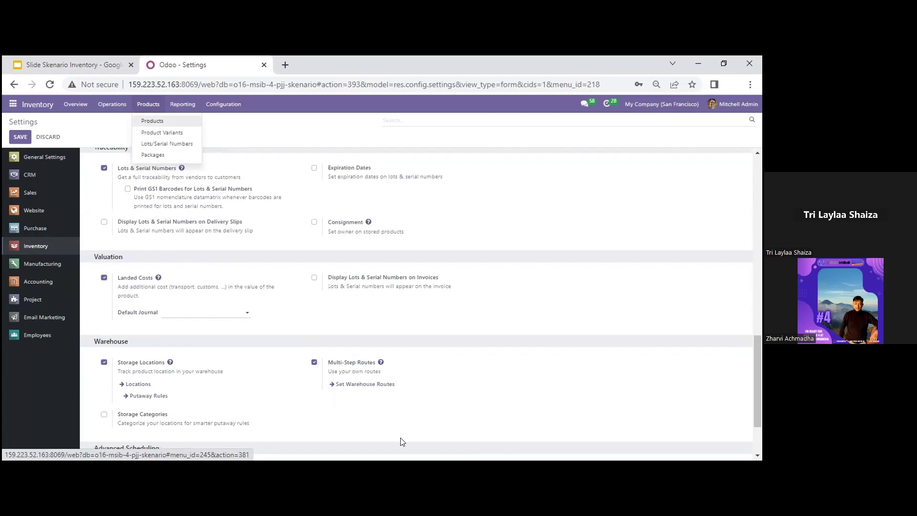
click(275, 142)
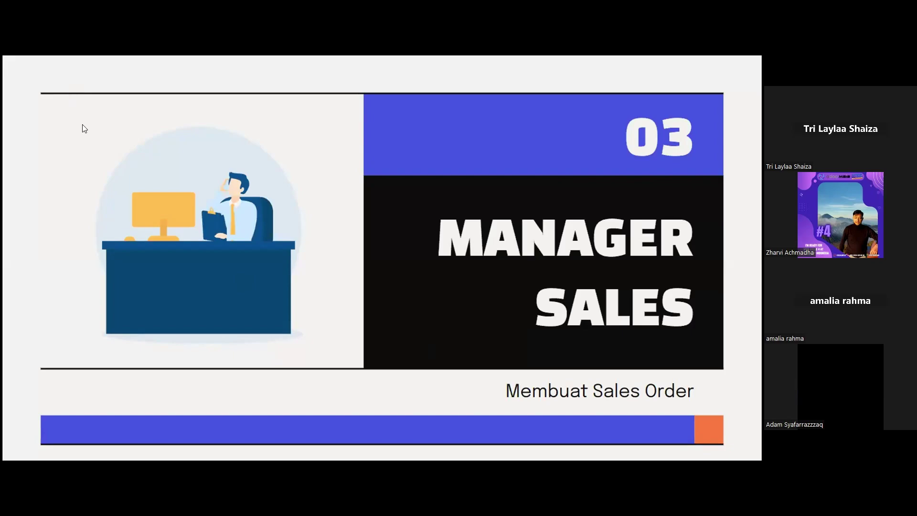
Switch to Odoo, open the Sales app and start a new quotation for the customer Deco Addict
key(alt+Tab)
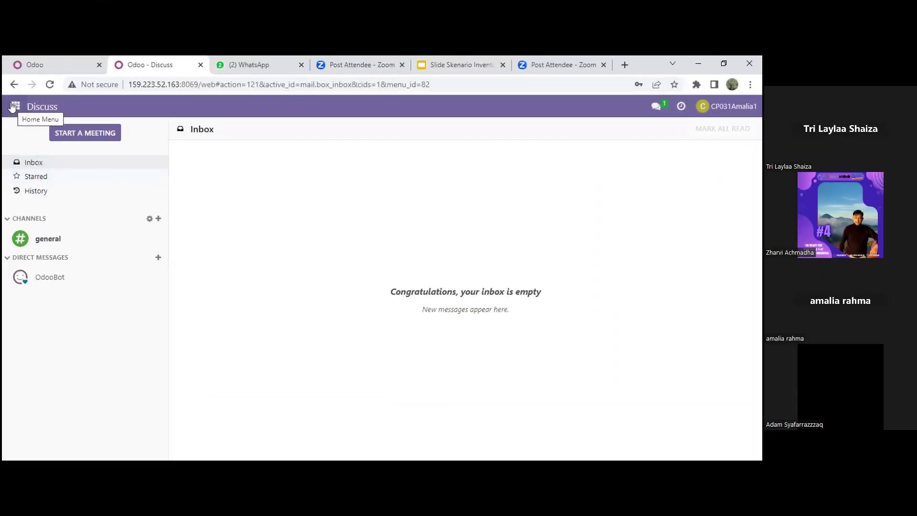
click(11, 105)
click(11, 105)
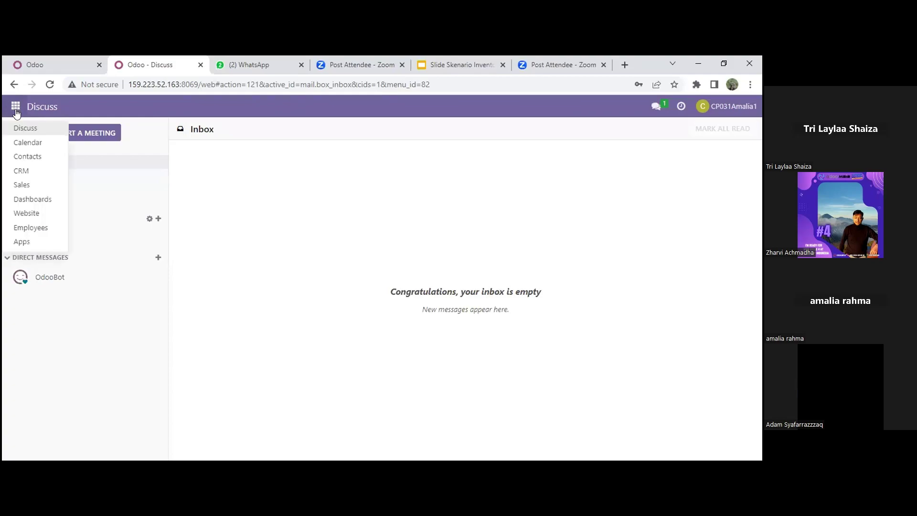
click(38, 180)
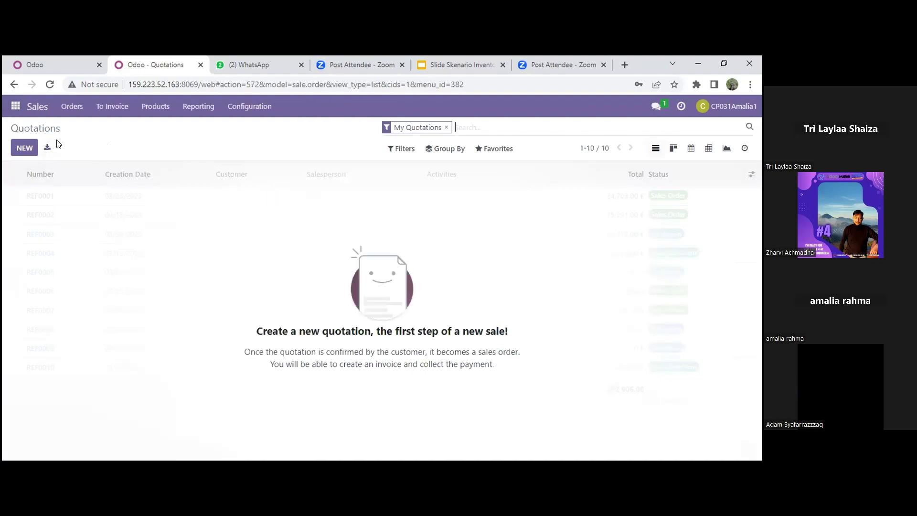
click(20, 151)
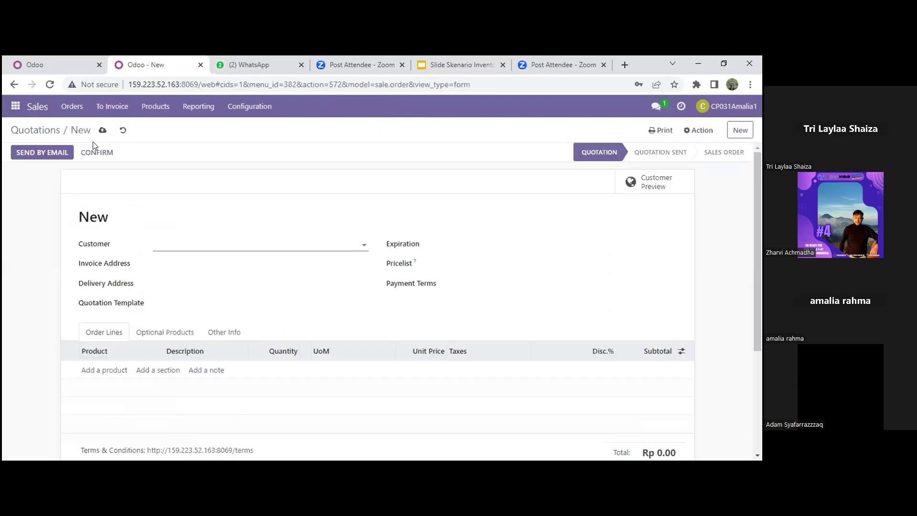
click(194, 243)
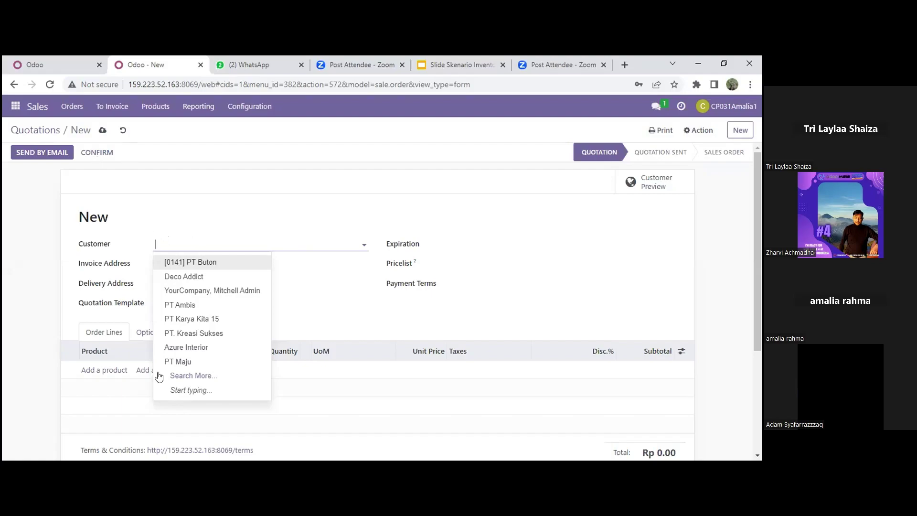
click(197, 278)
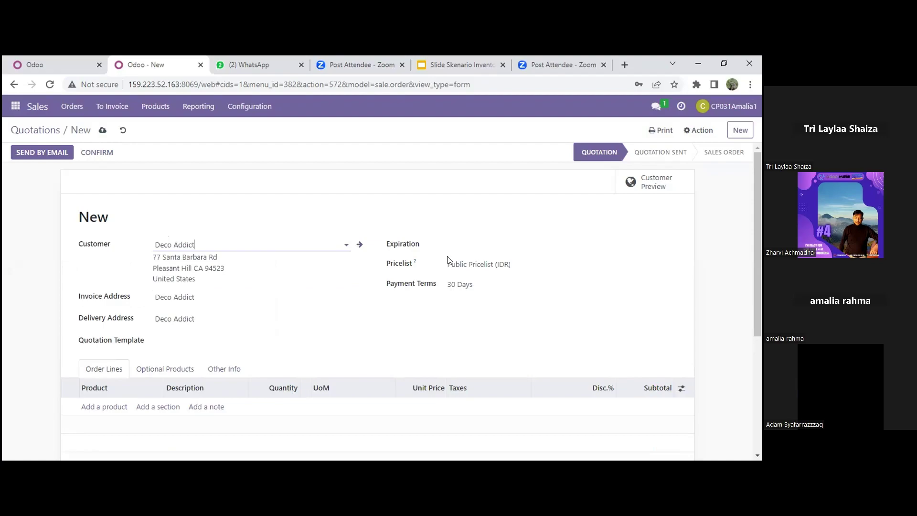
Add the product [INV1-1] Meja Kerja to the Deco Addict quotation with a quantity of 10
click(101, 410)
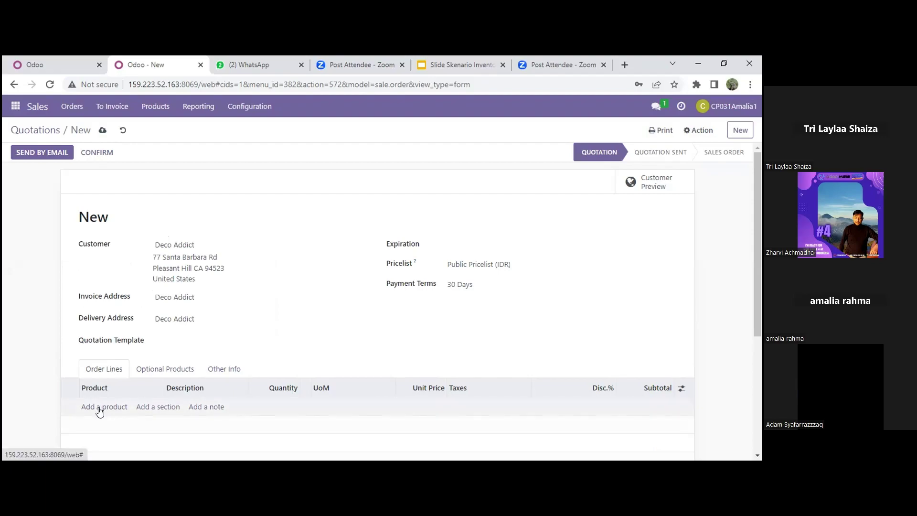
click(100, 411)
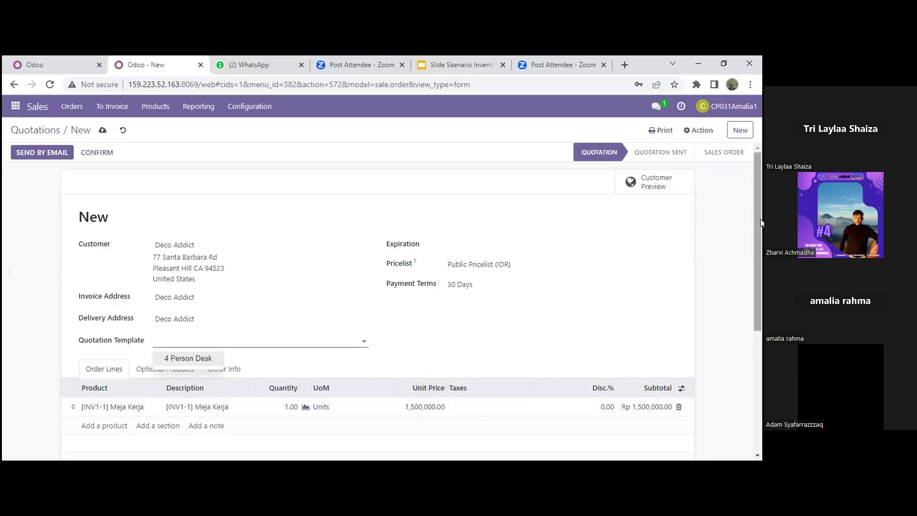
scroll(358, 334, down, 3)
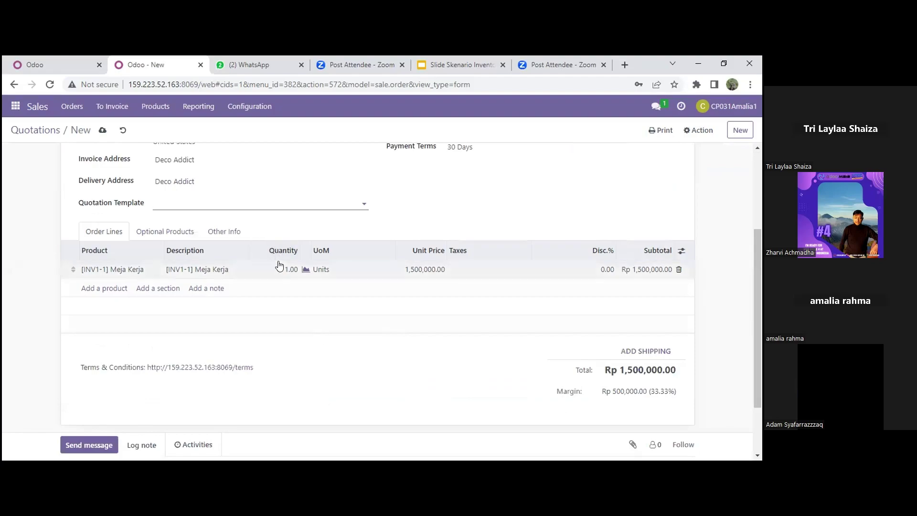
click(289, 272)
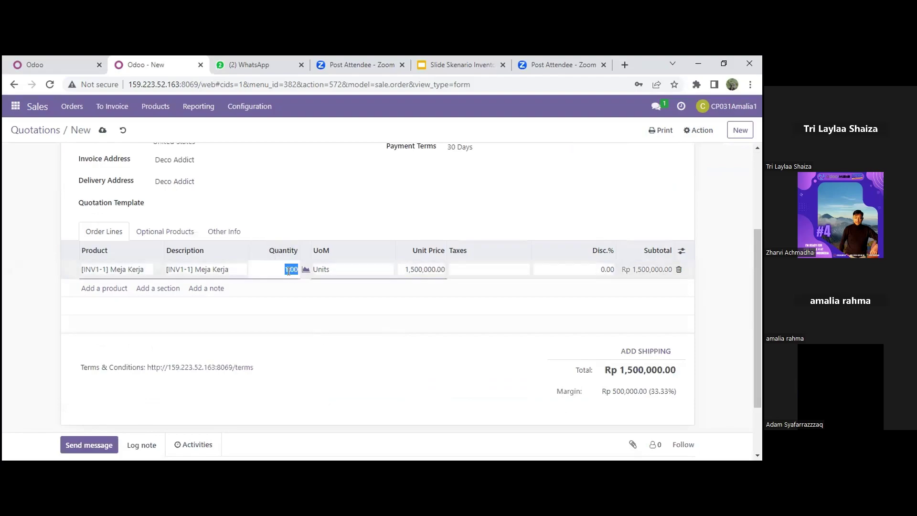
key(BackSpace)
key(Return)
scroll(756, 278, down, 1)
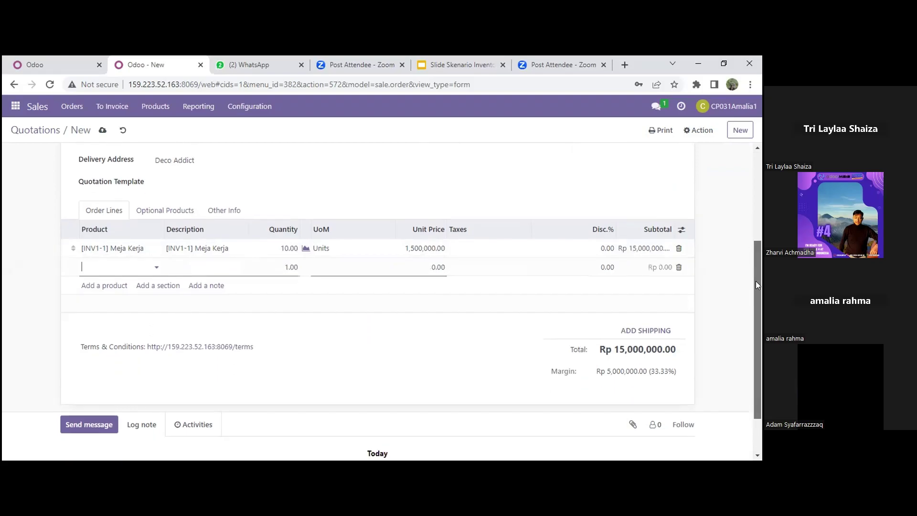
drag(759, 262, 752, 211)
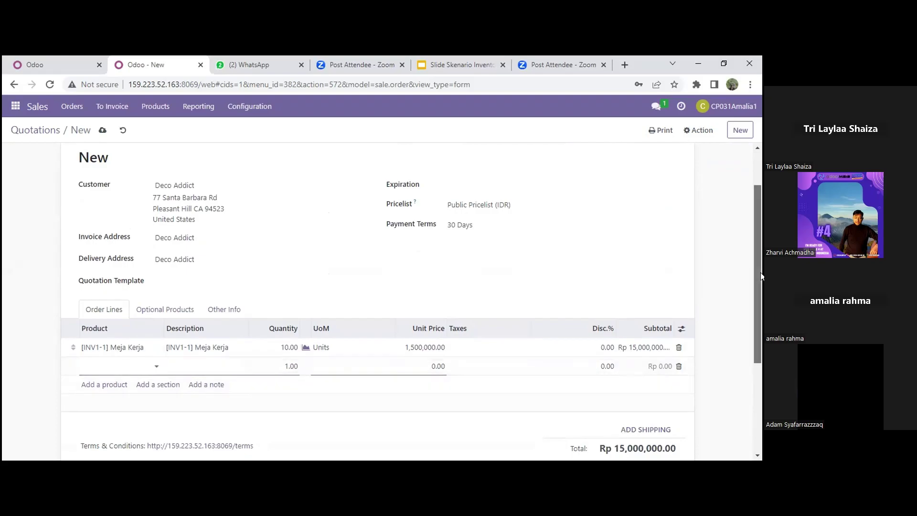
drag(760, 272, 760, 200)
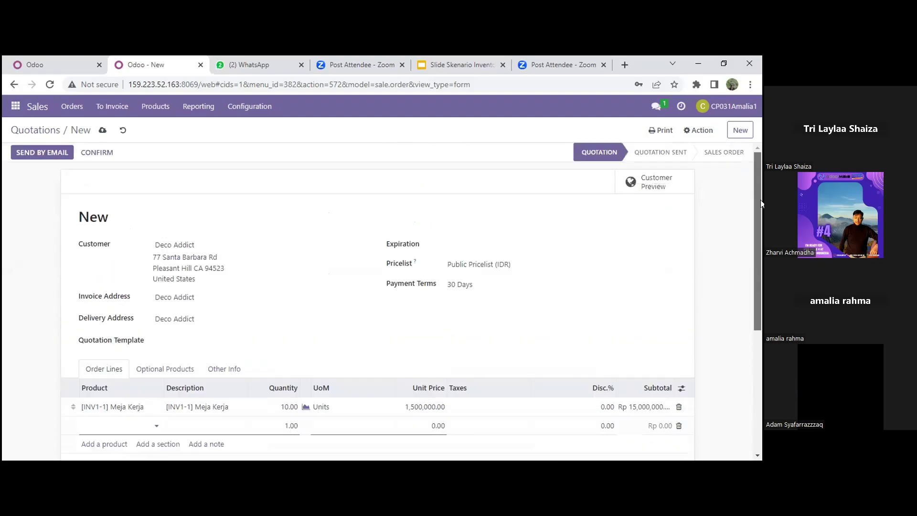
Send the Deco Addict quotation by email and confirm it as a sales order
click(28, 154)
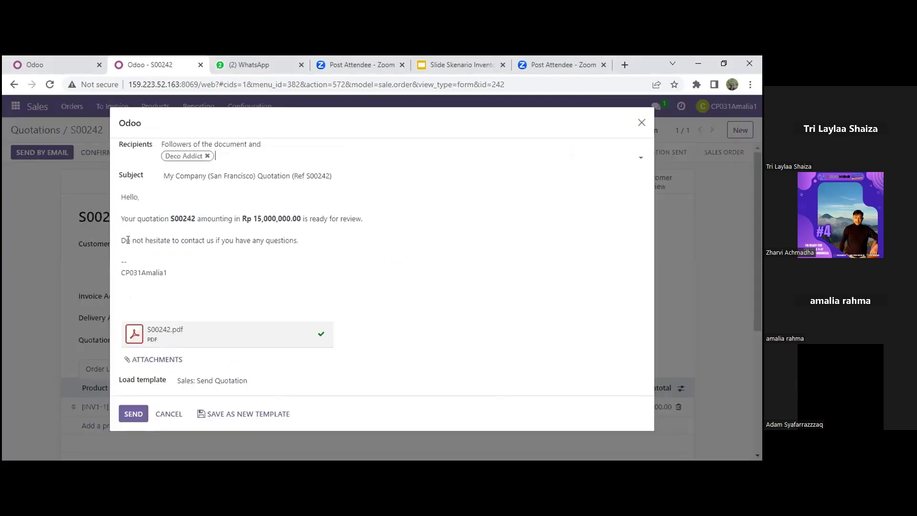
click(130, 415)
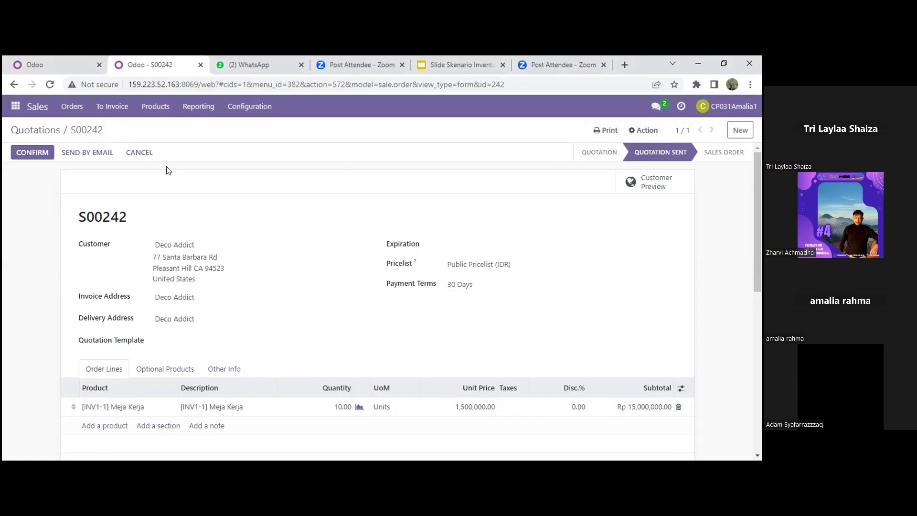
click(29, 152)
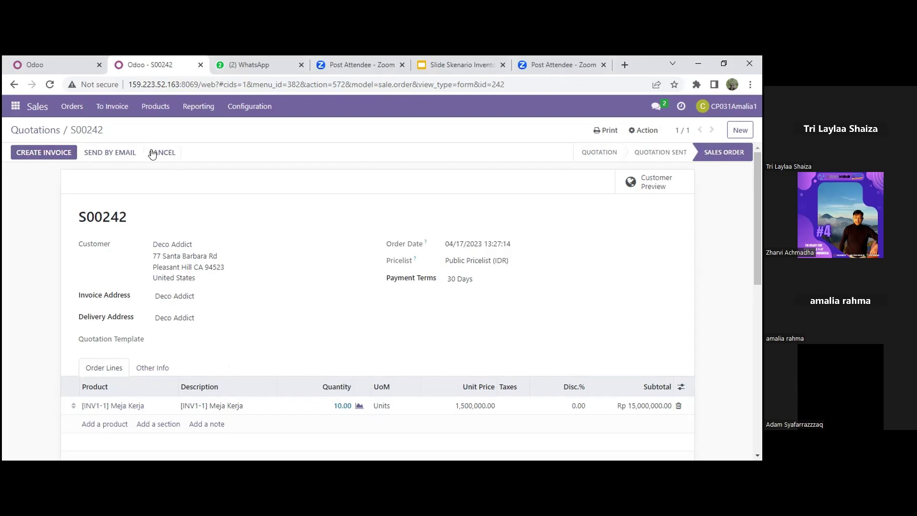
Check the order table in the Slide Skenario Inventory presentation and start a new Odoo quotation for the customer Azure Interior
key(ctrl+5)
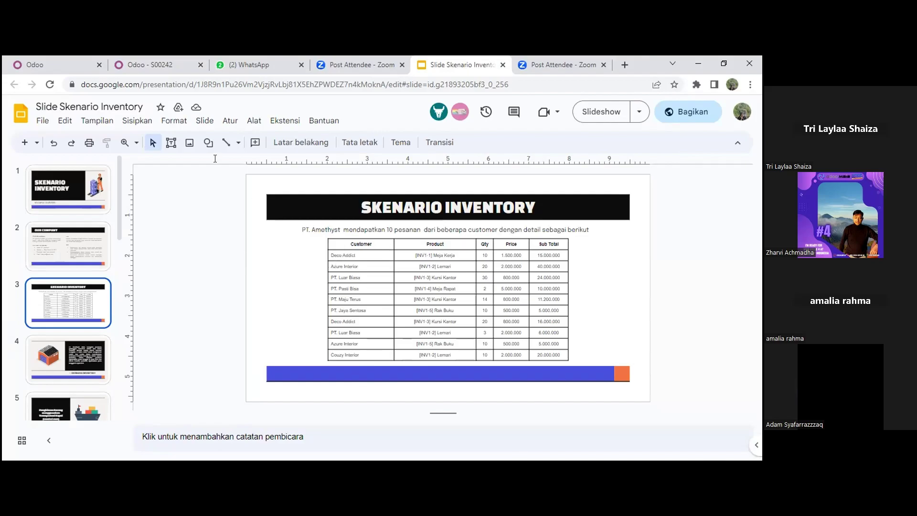
click(152, 67)
click(738, 131)
text(AZURE)
click(185, 261)
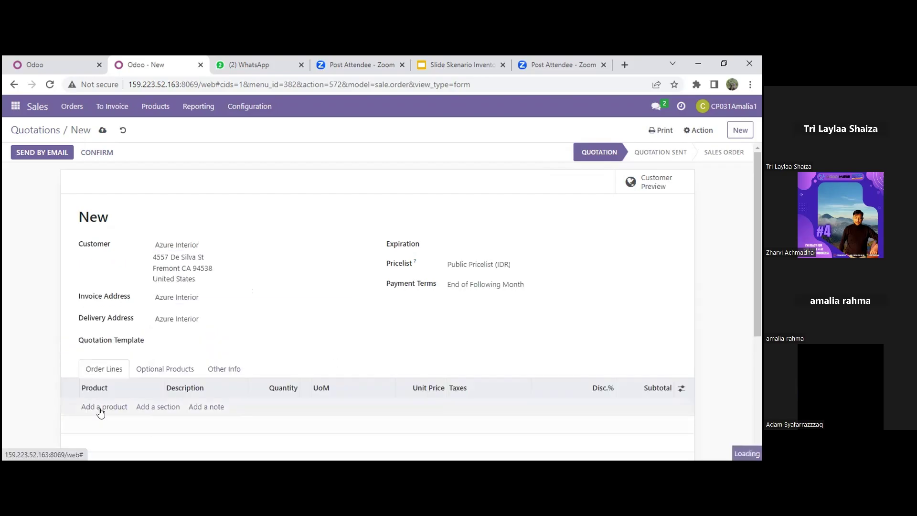
Add 20 units of [INV1-2] Lemari to the Azure Interior quotation and send it by email
click(100, 409)
text(INV)
click(125, 317)
click(292, 405)
key(BackSpace)
text(20)
key(Return)
click(32, 154)
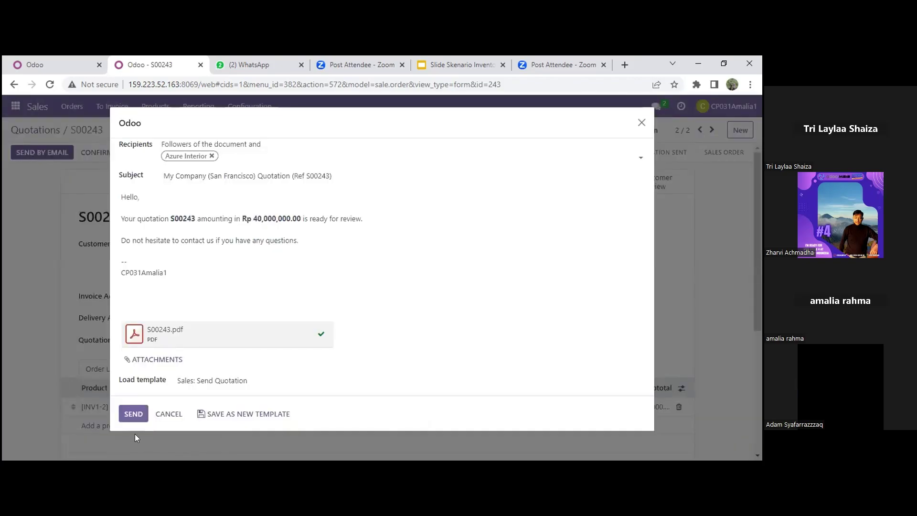
click(133, 414)
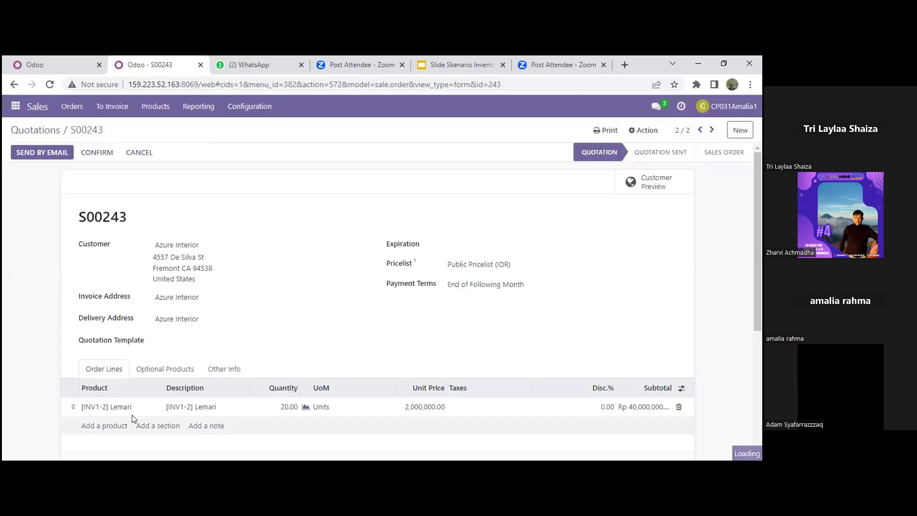
Create a new quotation for PT. Luar Biasa with 30 units of the product coded INV1-3
click(741, 130)
text(PT.)
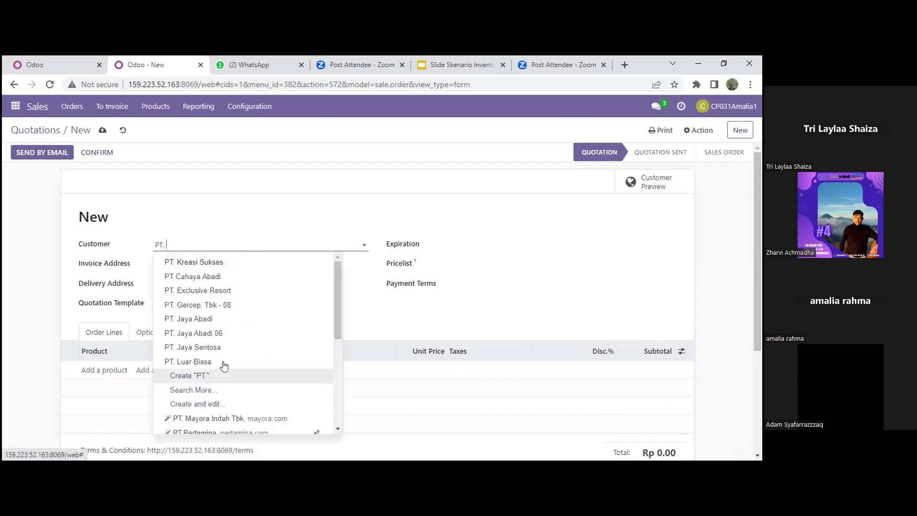
click(223, 364)
click(107, 405)
text(INV)
click(205, 323)
click(291, 407)
text(30)
key(Return)
Send the PT. Luar Biasa quotation by email, filling in the contact's missing e-mail, and confirm the order
click(27, 153)
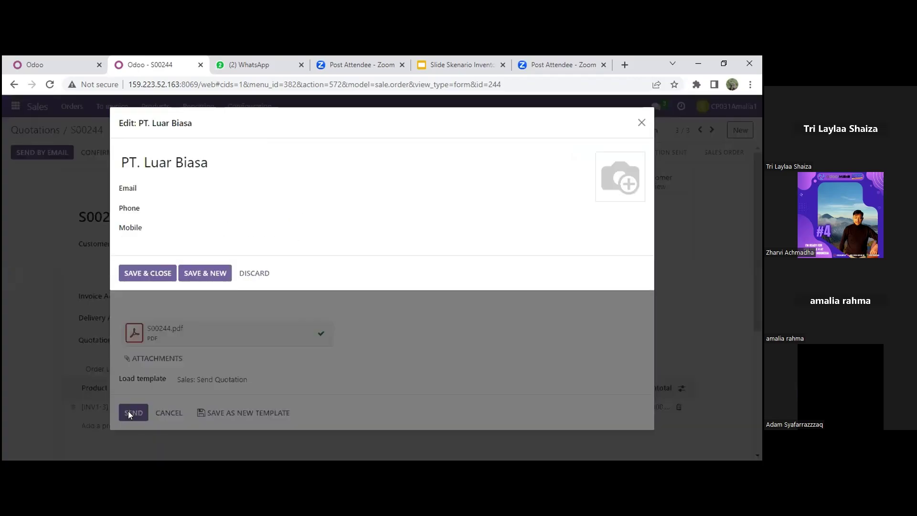
click(234, 189)
click(237, 234)
click(148, 272)
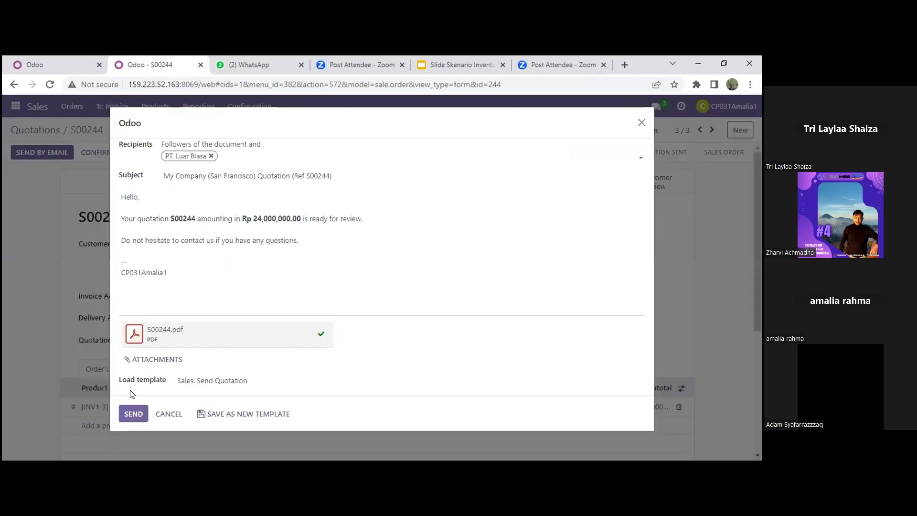
click(133, 414)
click(31, 152)
Create a new quotation for PT. Pasti Bisa with 2 units of [INV1-4] Meja Rapat
click(740, 130)
text(PT.)
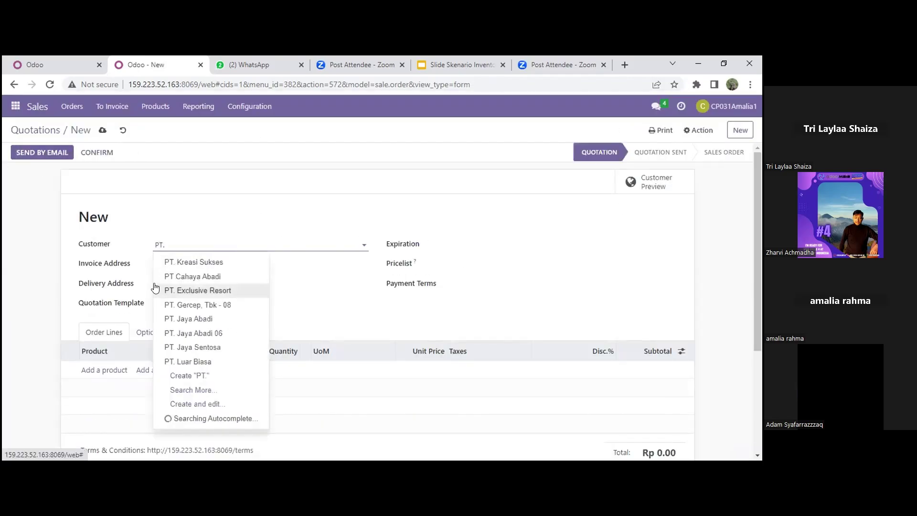
text( P)
click(188, 261)
click(96, 406)
text(INV)
click(139, 347)
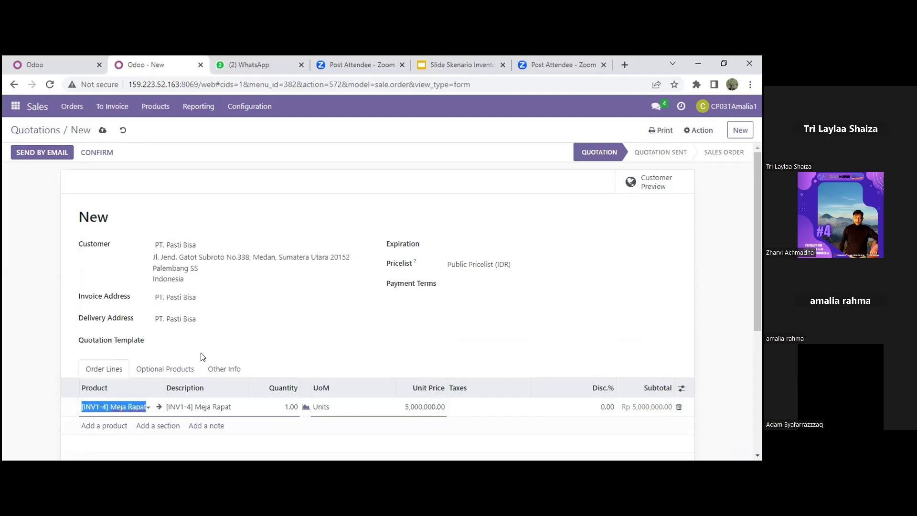
Send the PT. Pasti Bisa quotation by email, filling in the contact's missing e-mail, and confirm the order
click(35, 152)
click(217, 189)
click(219, 233)
click(147, 273)
click(133, 412)
click(95, 152)
Start a new quotation with PT Maju Terus as the customer
click(739, 130)
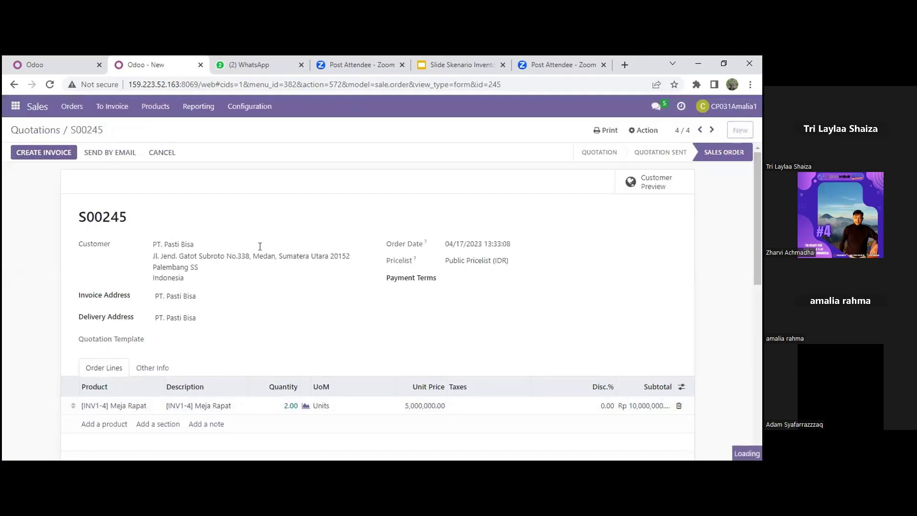
click(229, 244)
text(PT. M)
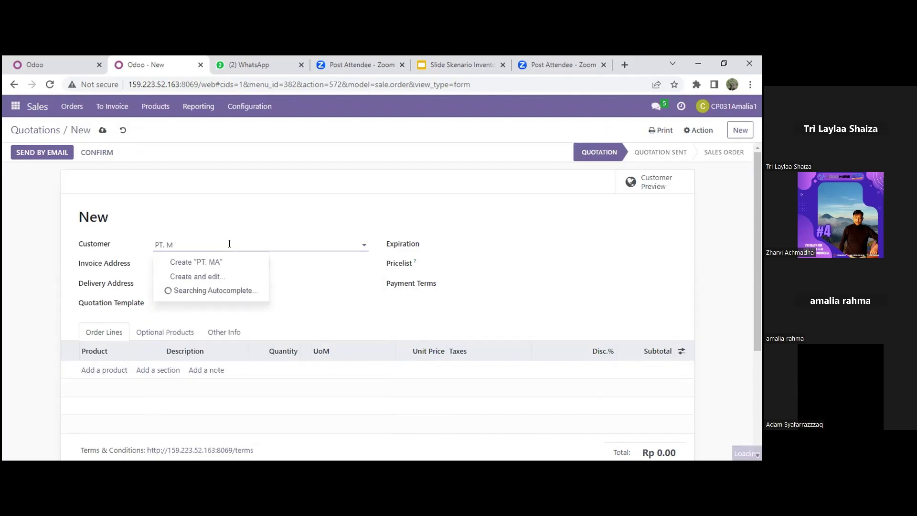
text(aju Terus)
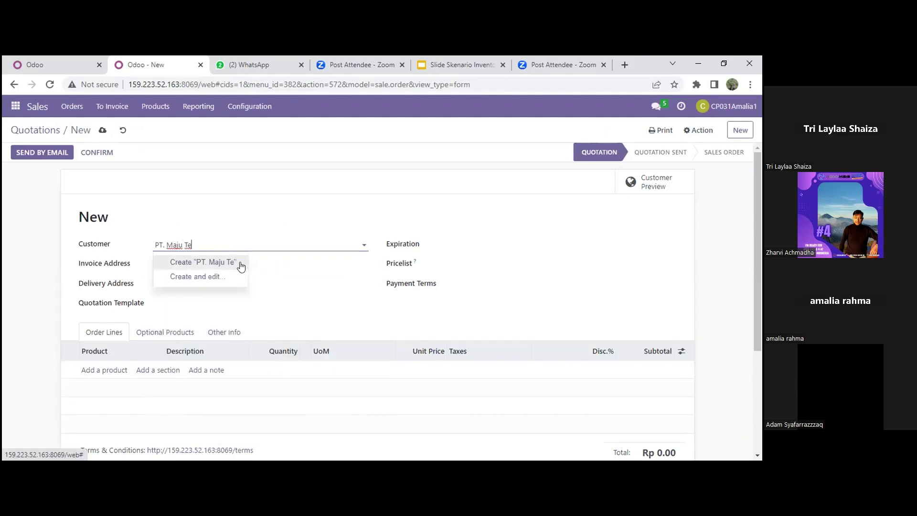
triple_click(184, 244)
text(PT m)
click(187, 276)
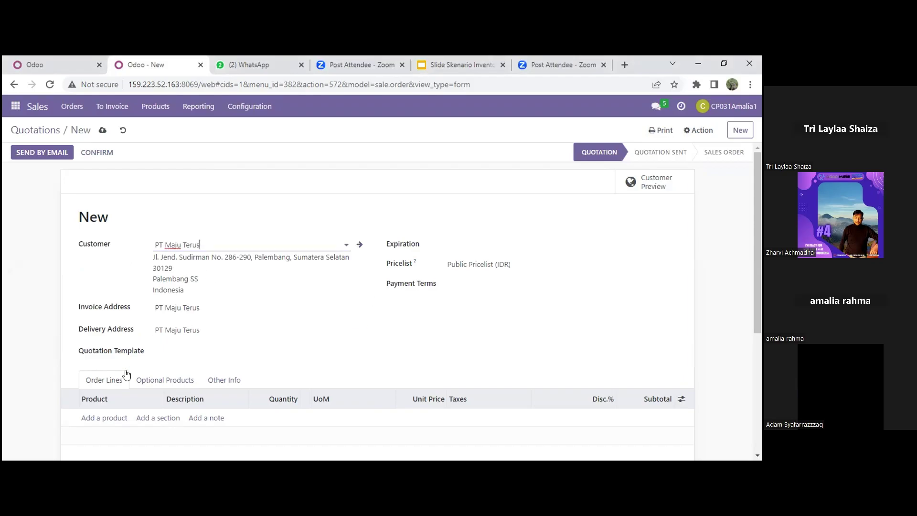
Add 14 units of [INV1-3] Kursi Kantor to the PT Maju Terus quotation
click(105, 417)
text(inv)
click(127, 316)
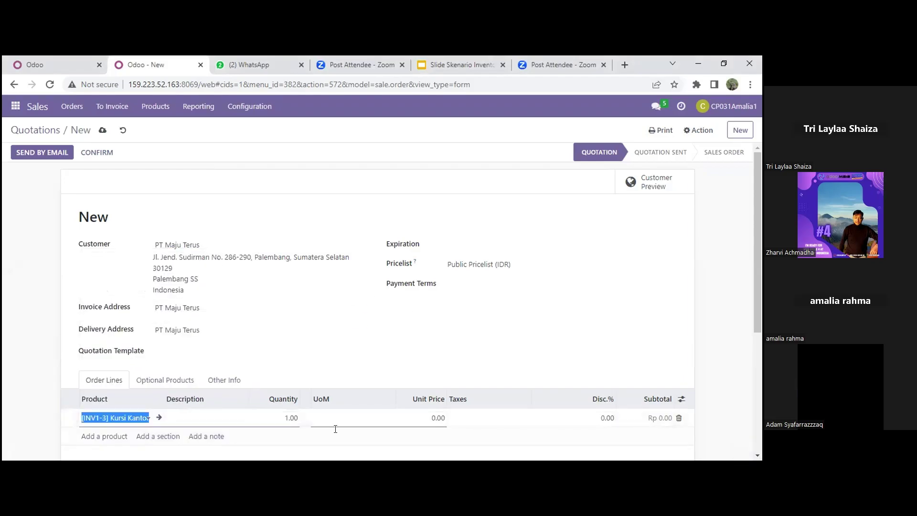
click(295, 419)
text(14)
key(Return)
Send the PT Maju Terus quotation by email and confirm the order
click(33, 149)
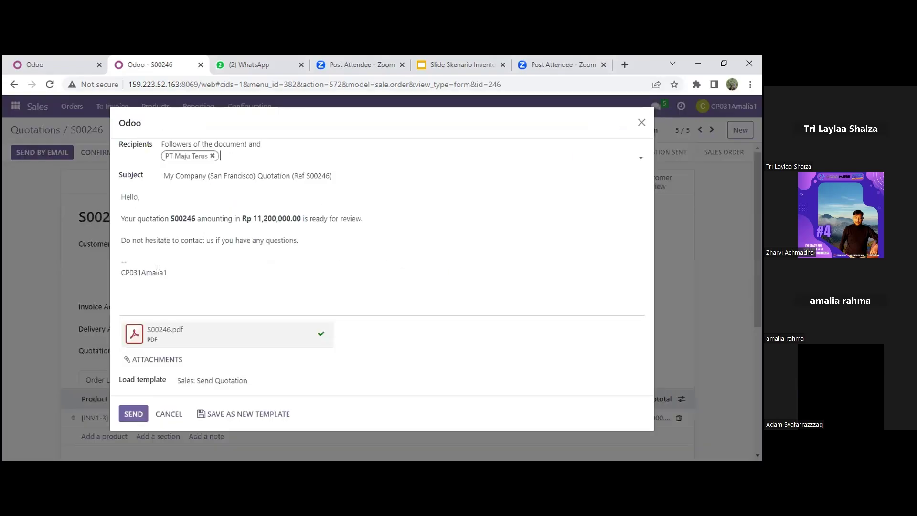
click(131, 412)
click(32, 152)
Create a new quotation for PT. Jaya Sentosa with the product [INV1-5] Rak Buku
click(741, 129)
text(PP\)
key(BackSpace)
key(BackSpace)
text(T. Jaya )
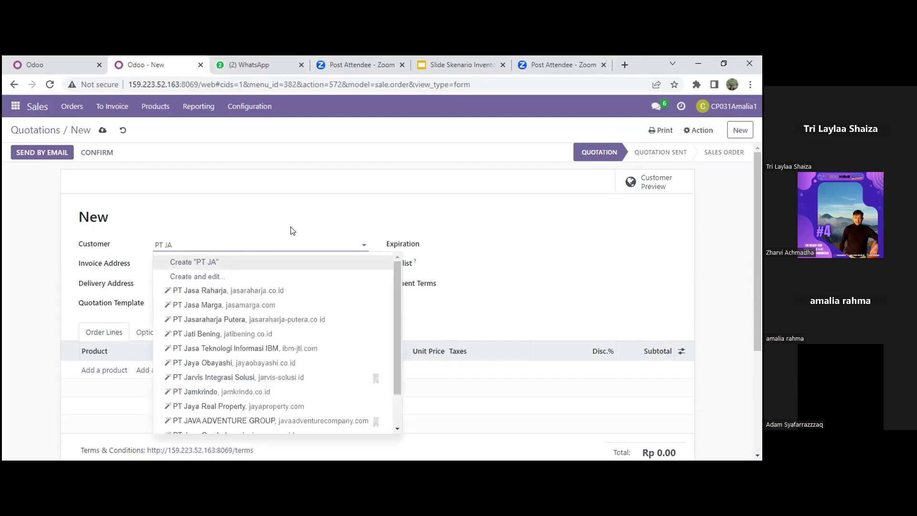
text(Sentosa)
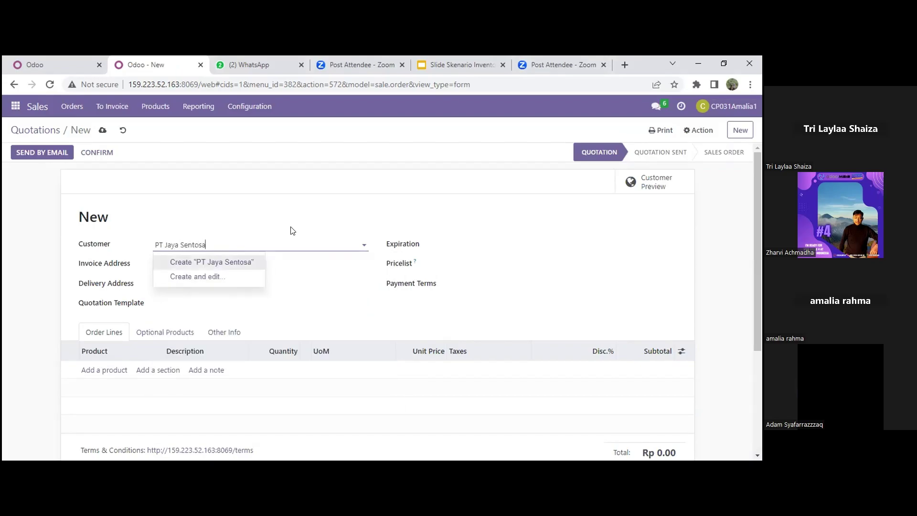
click(99, 408)
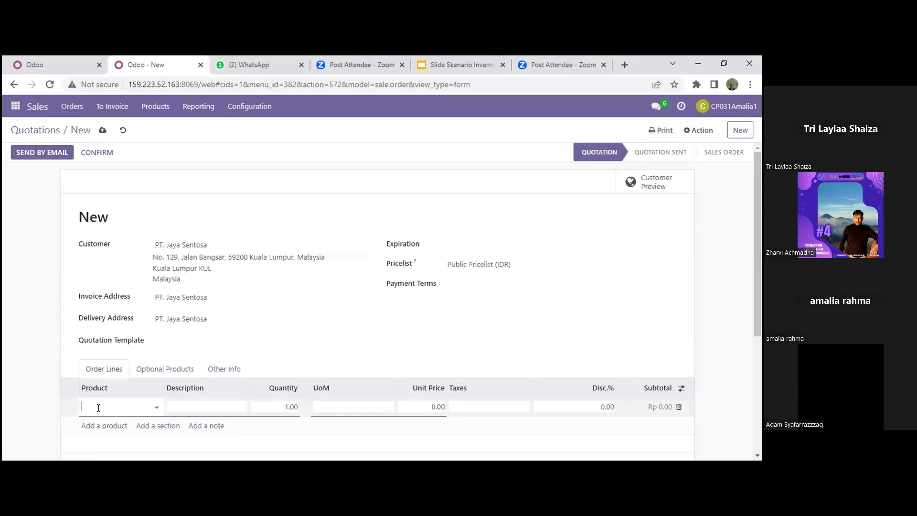
text(inv)
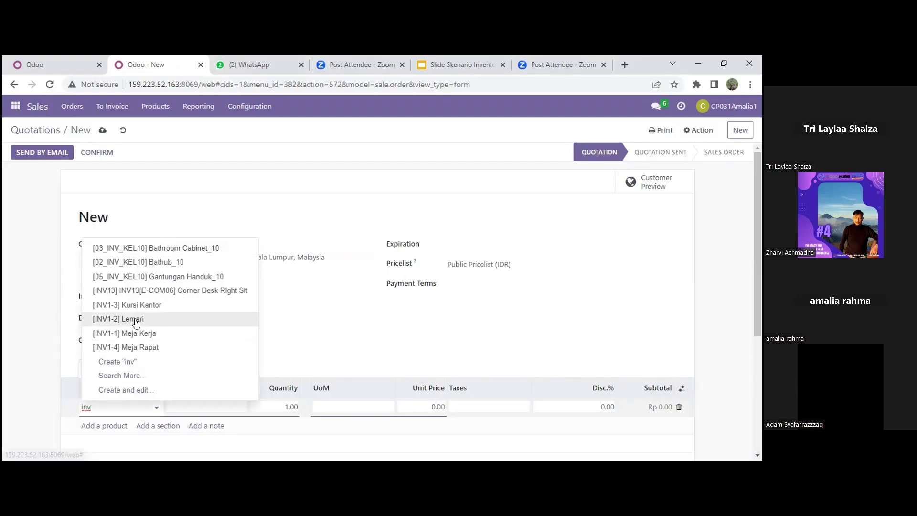
text(1-5)
click(124, 362)
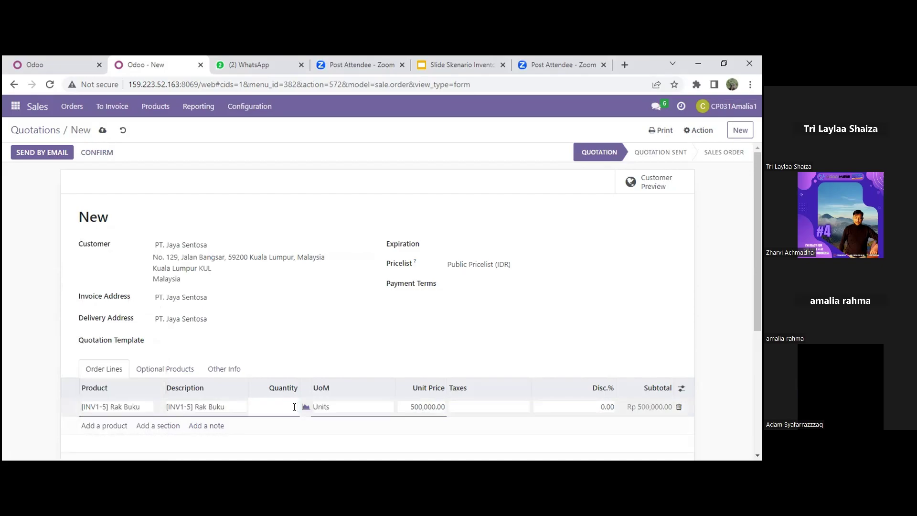
Send the PT. Jaya Sentosa quotation by email, filling in the contact's missing e-mail, and confirm the order
click(42, 152)
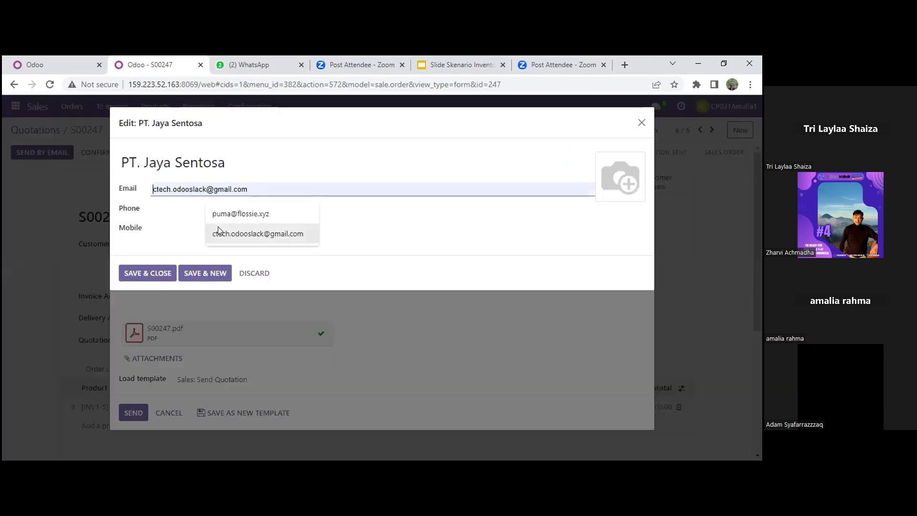
click(145, 270)
click(133, 412)
click(33, 152)
Create a new quotation for Deco Addict with 20 units of [INV1-3] Kursi Kantor
key(alt+c)
text(d)
click(205, 260)
click(97, 408)
text(inv)
click(138, 308)
click(294, 409)
text(20)
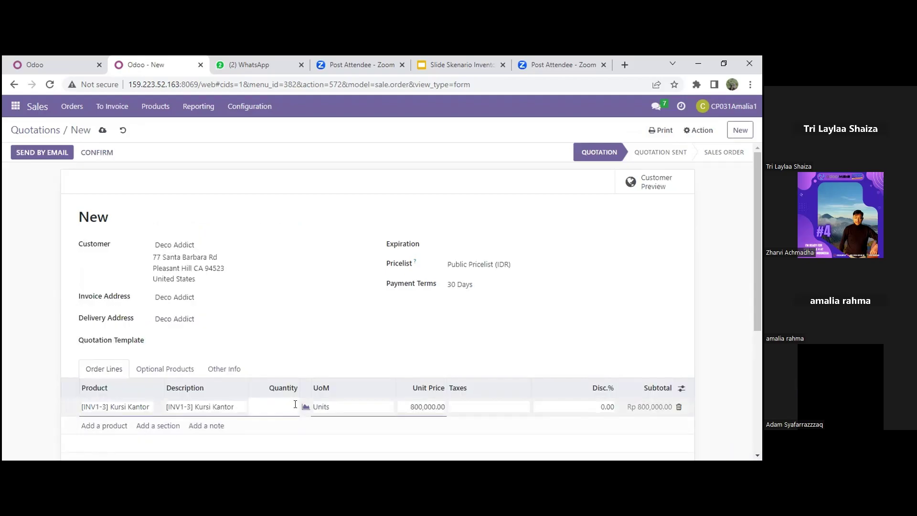
click(682, 428)
Send the Deco Addict quotation by email and confirm the order
click(44, 152)
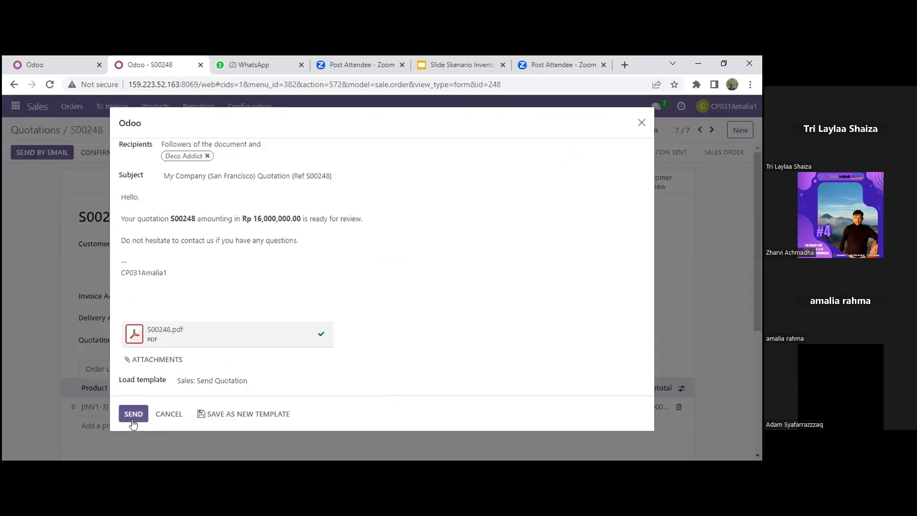
click(133, 415)
click(46, 152)
Create another quotation for PT. Pasti Bisa with 3 units of an INV-coded product
click(740, 131)
text(pt.)
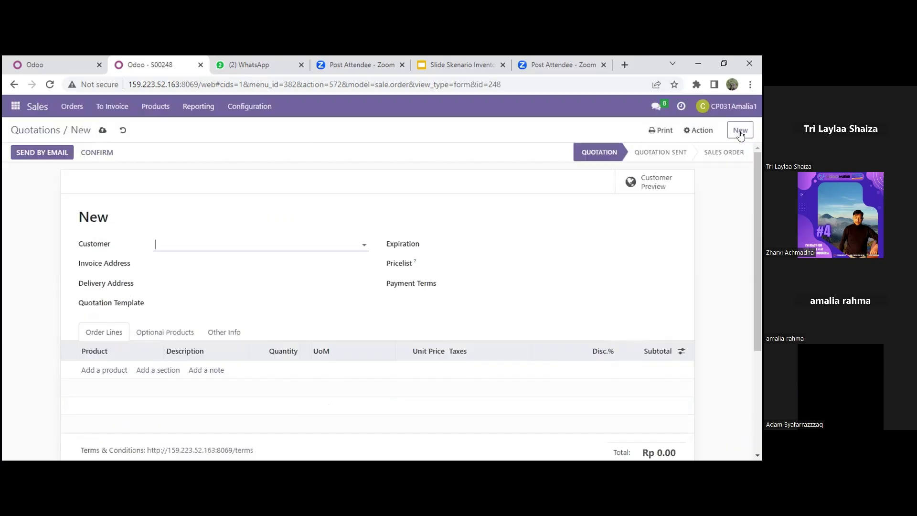
click(253, 362)
click(93, 406)
text(INV)
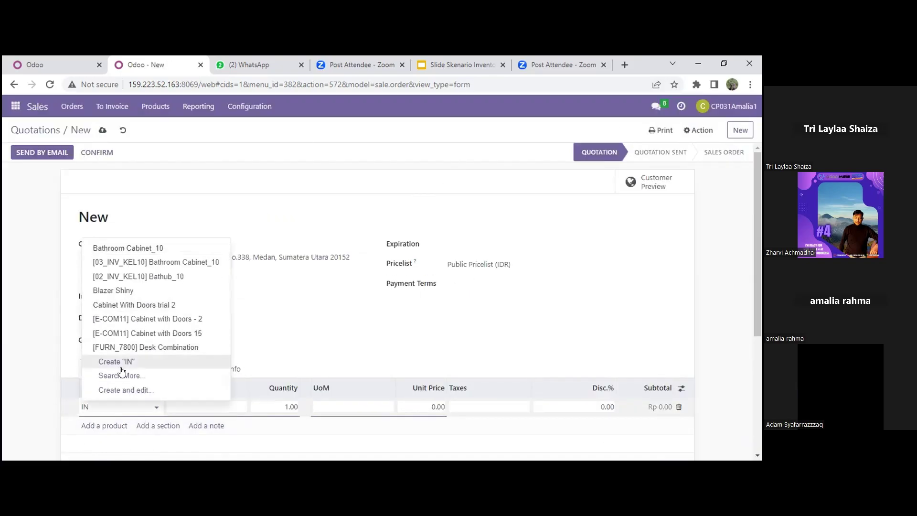
click(123, 319)
click(289, 407)
text(3)
click(335, 366)
Send the second PT. Pasti Bisa quotation by email and confirm the order
click(42, 153)
click(133, 413)
click(29, 152)
Create a new quotation for Azure Interior with 10 units of [INV1-5] Rak Buku
click(740, 130)
text(A)
click(186, 333)
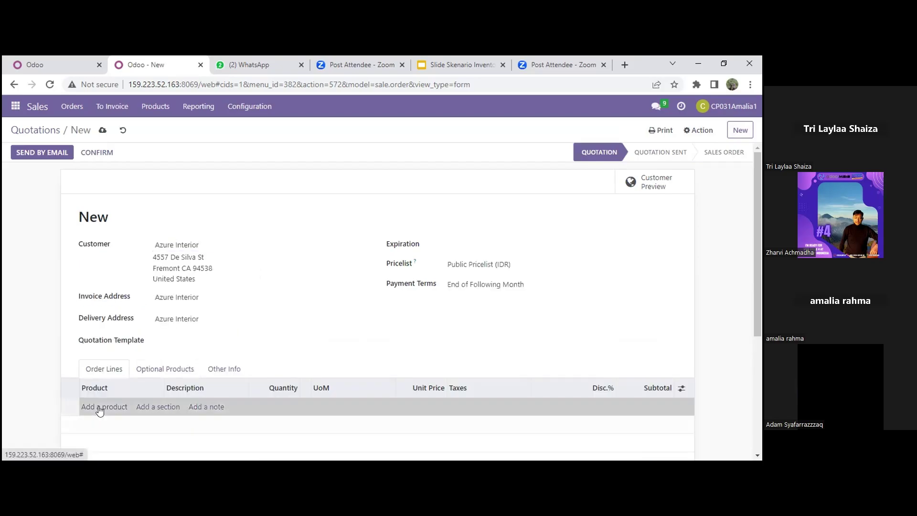
click(98, 406)
text(INV1)
click(123, 319)
click(286, 405)
key(BackSpace)
text(10)
key(Return)
Send the Azure Interior quotation by email and confirm the order
click(29, 155)
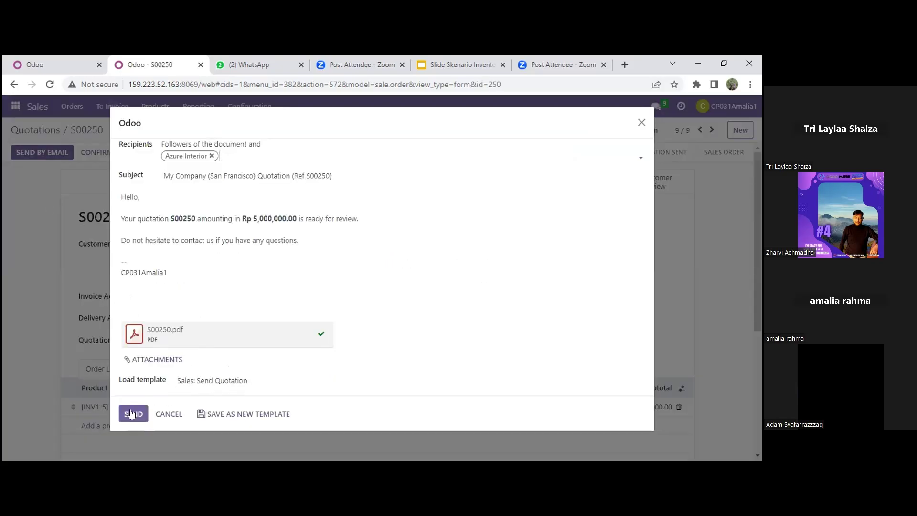
click(133, 414)
click(27, 152)
Create a new quotation for Couzy Interior with 10 units of [INV1-2] Lemari
click(749, 129)
click(182, 242)
text(Co)
click(193, 331)
click(98, 407)
text(inv1)
click(131, 275)
double_click(288, 404)
text(10)
key(Return)
Send the Couzy Interior quotation by email, filling in the contact's missing e-mail, and confirm the order
click(43, 153)
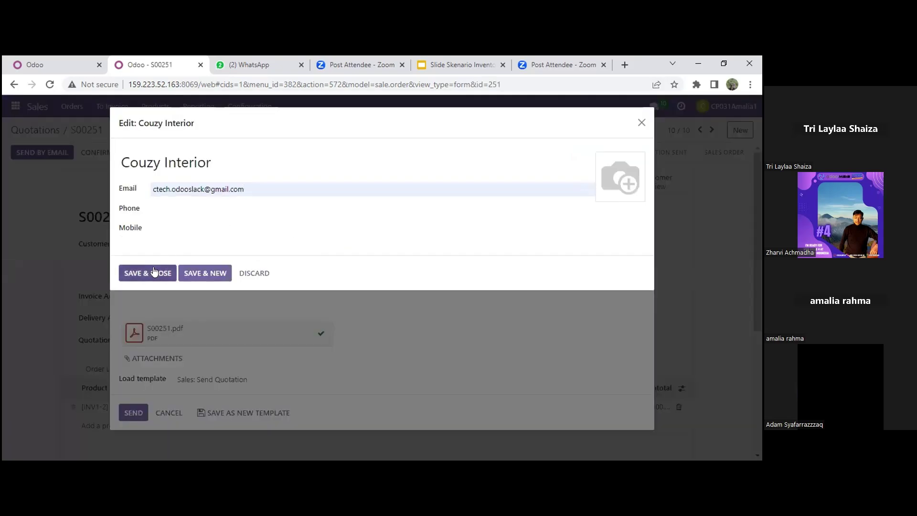
click(154, 272)
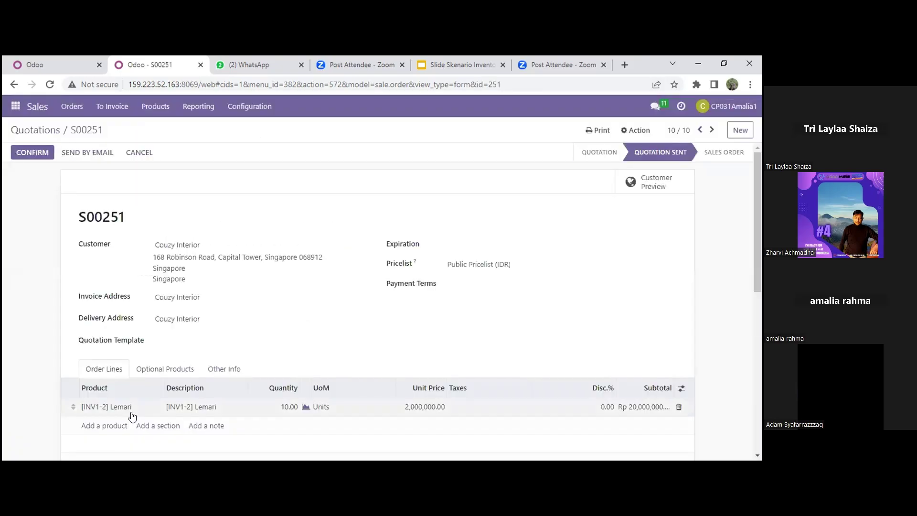
click(33, 151)
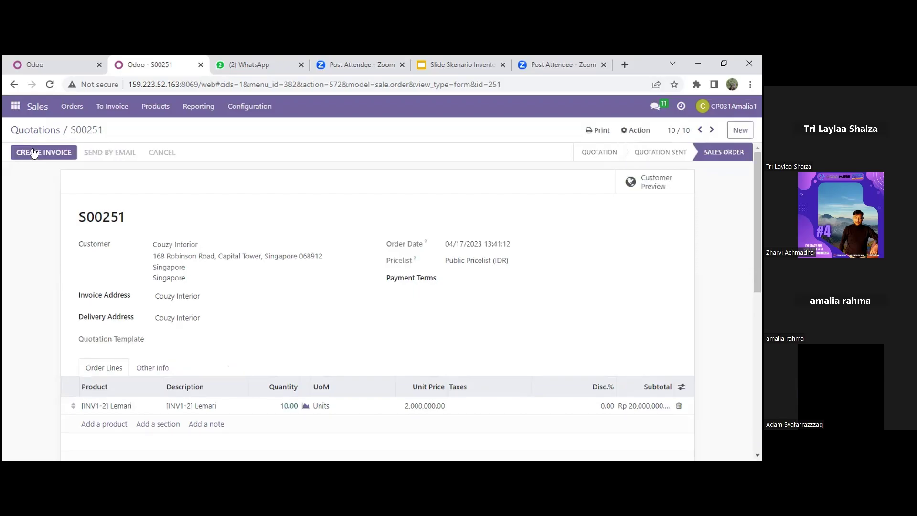
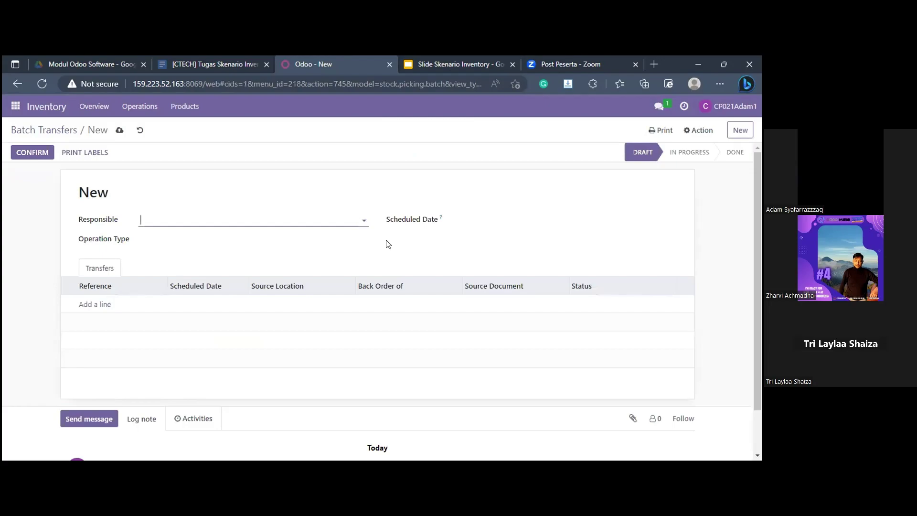
Set the new batch transfer's responsible to the logged-in user and its operation type to YourCompany: Delivery Orders
click(365, 220)
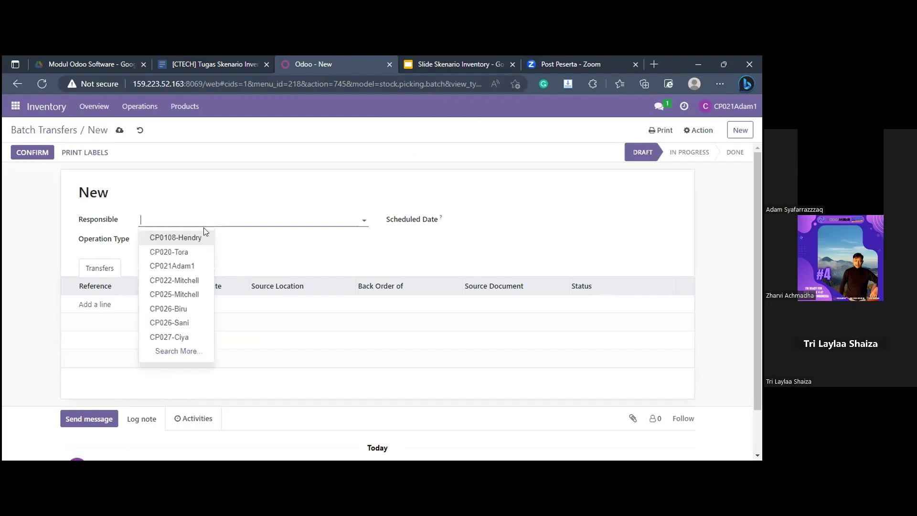
click(170, 266)
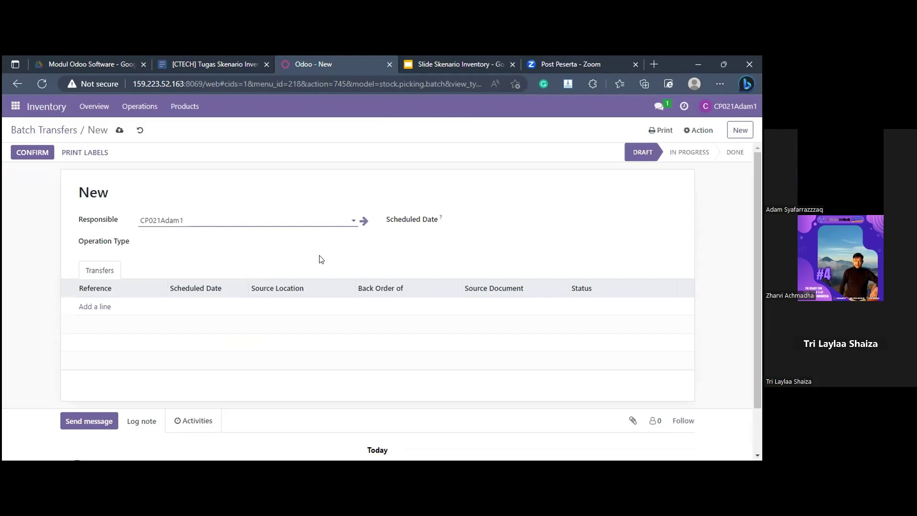
click(364, 241)
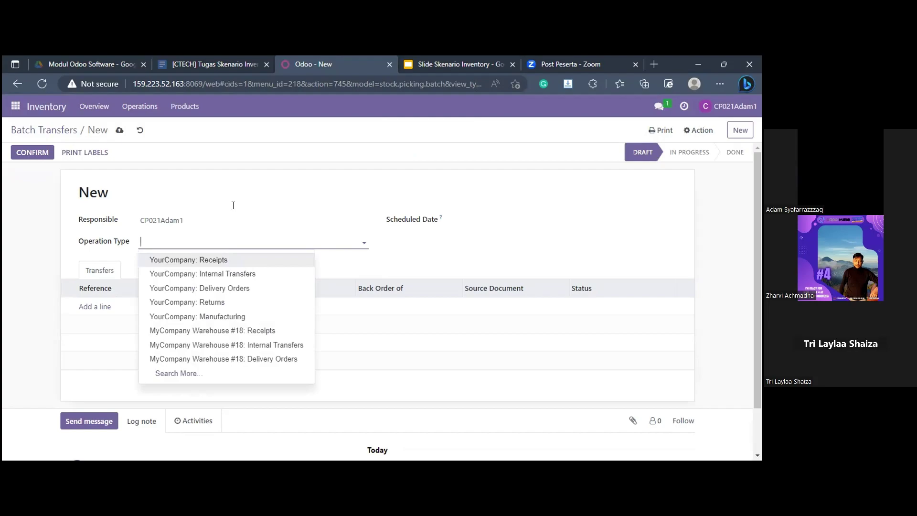
click(254, 292)
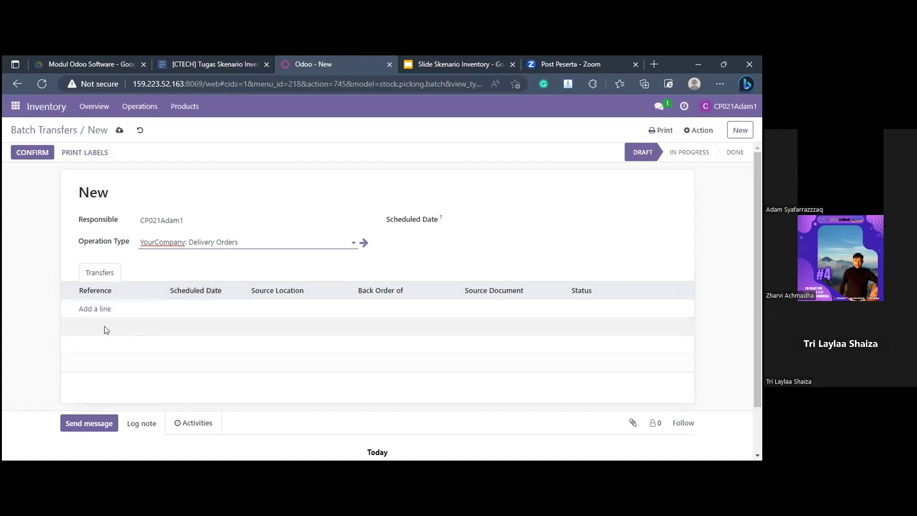
Start adding transfers to the batch and group the available ones by source document
click(99, 309)
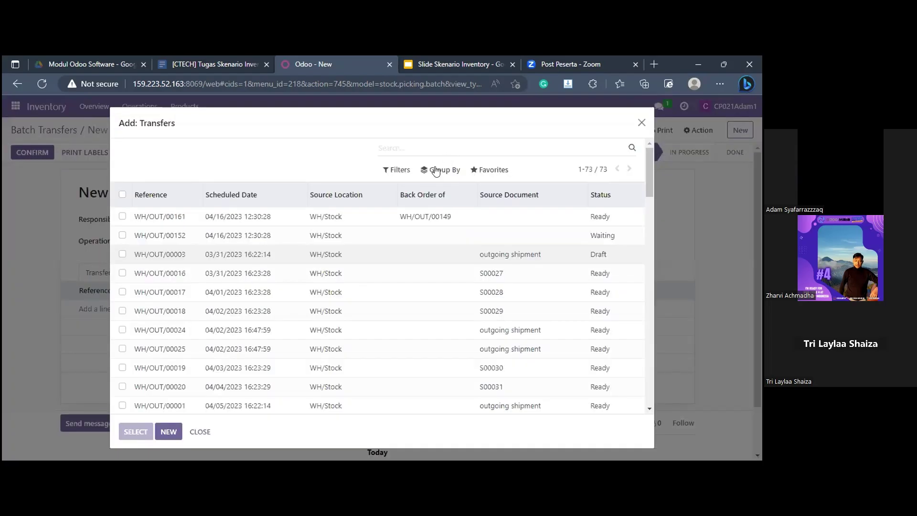
click(436, 171)
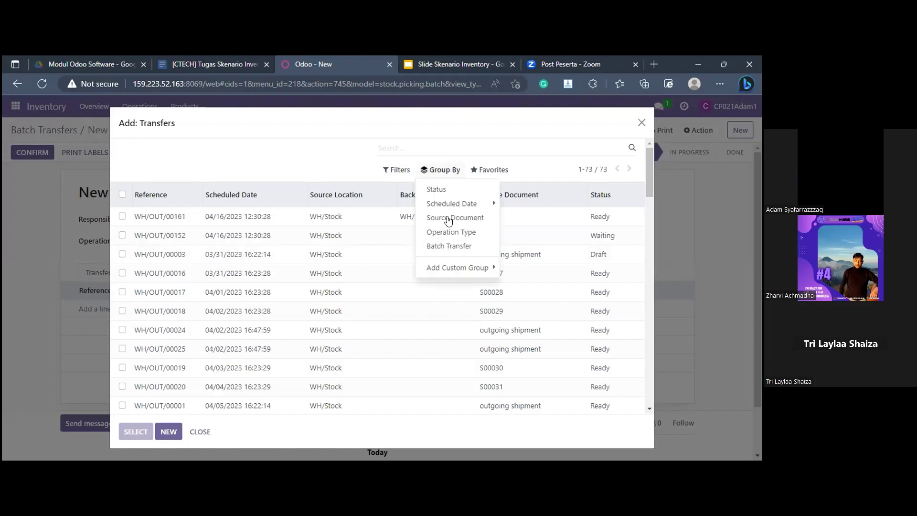
click(448, 219)
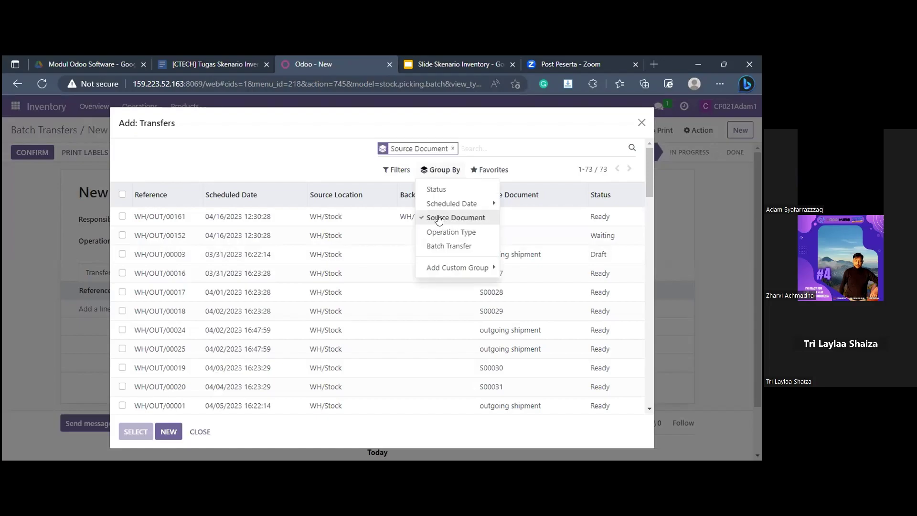
click(315, 158)
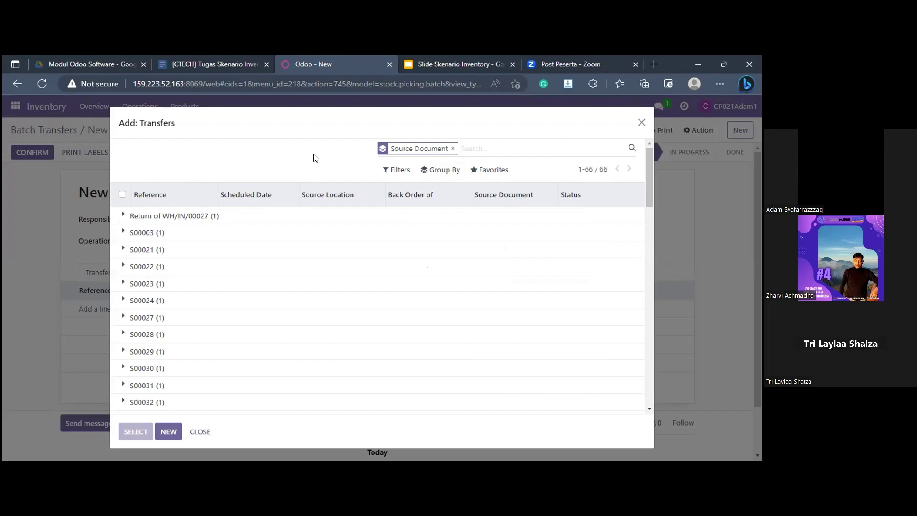
Select transfers WH/OUT/00165 through WH/OUT/00169 from their source document groups and add them to the batch
scroll(234, 295, down, 5)
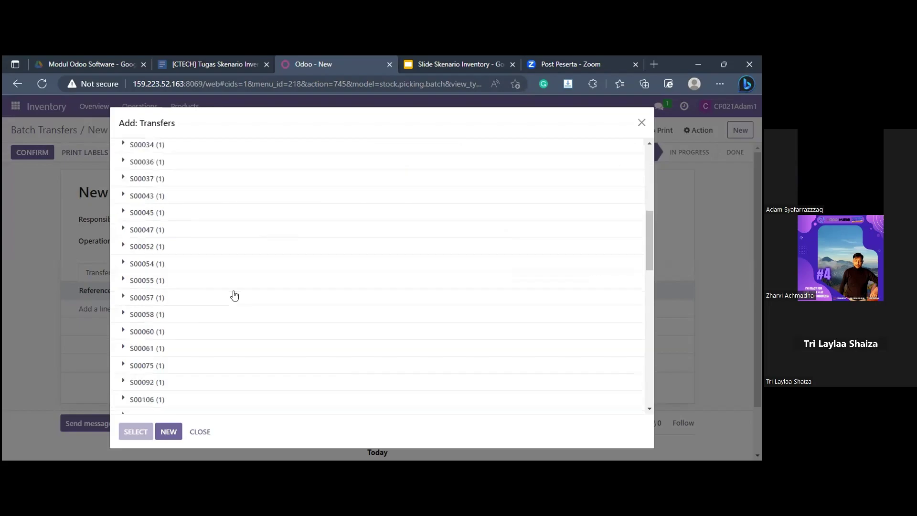
scroll(234, 295, down, 10)
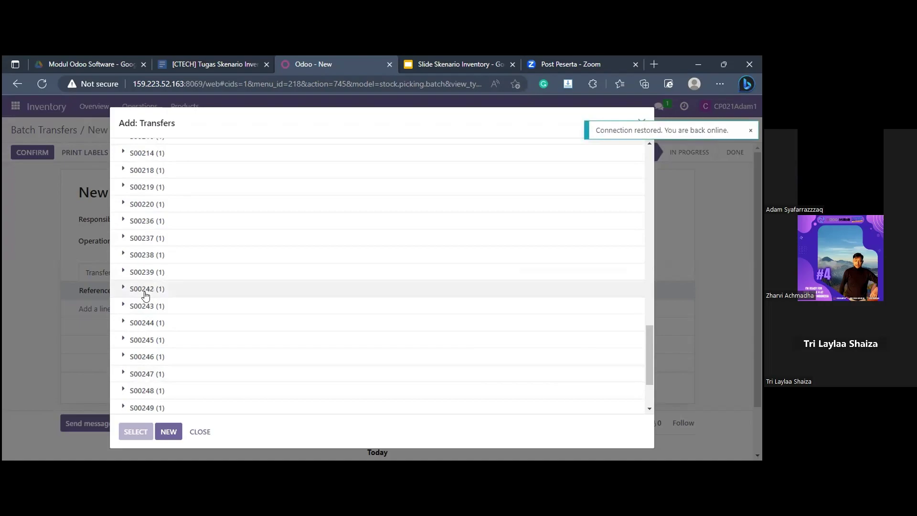
click(147, 289)
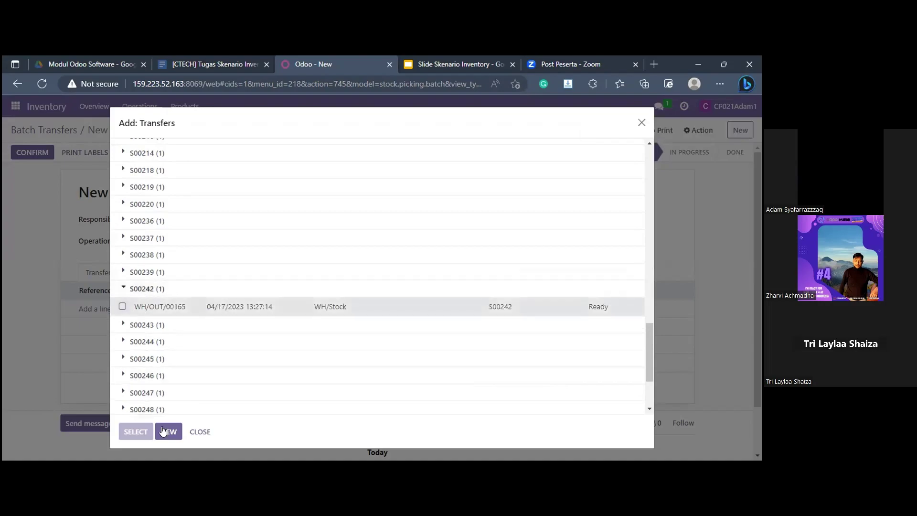
click(123, 306)
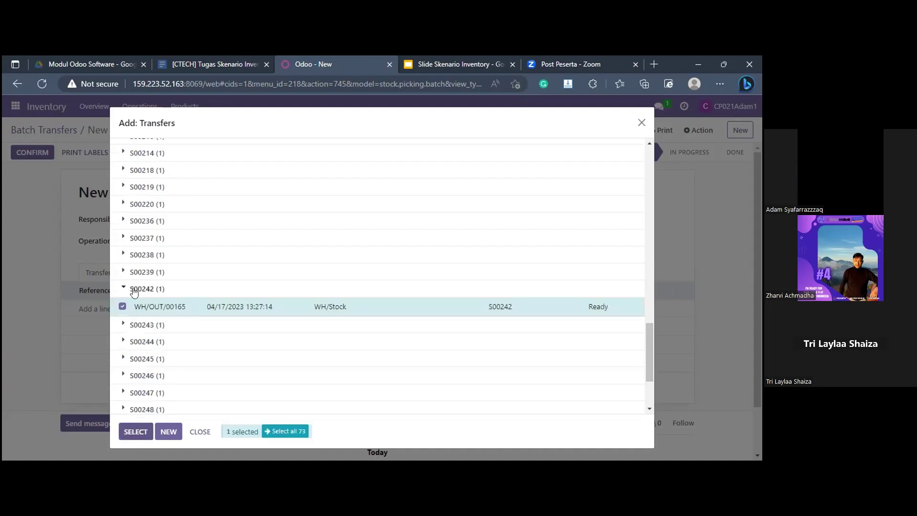
scroll(135, 292, up, 2)
scroll(129, 268, down, 2)
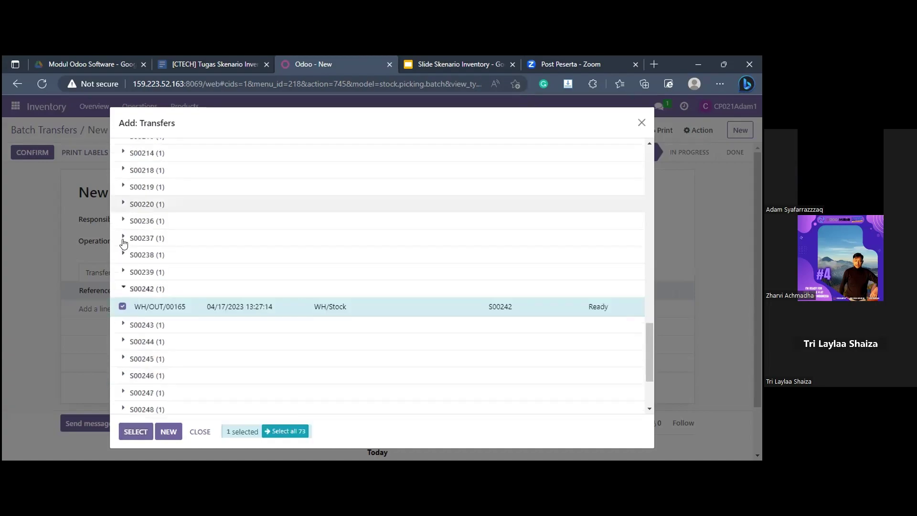
scroll(182, 259, down, 2)
click(158, 244)
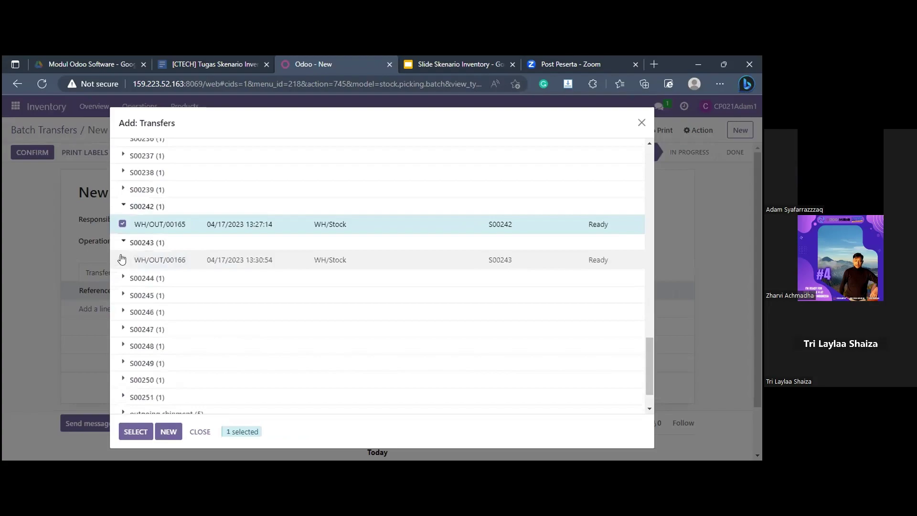
click(123, 259)
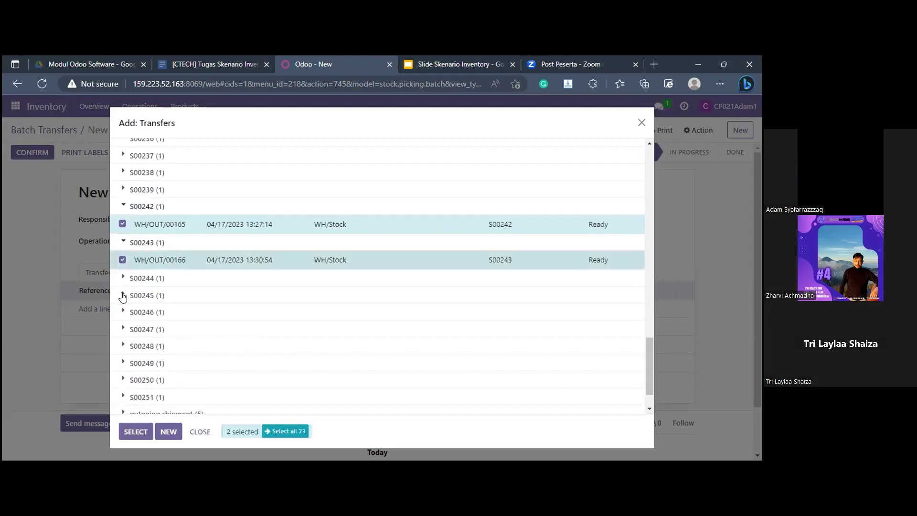
click(123, 280)
click(122, 295)
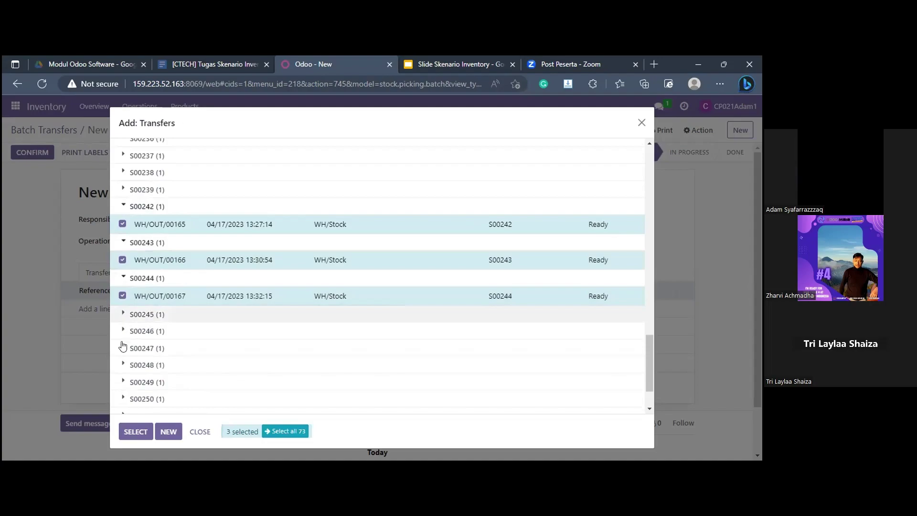
click(143, 314)
click(122, 331)
click(125, 356)
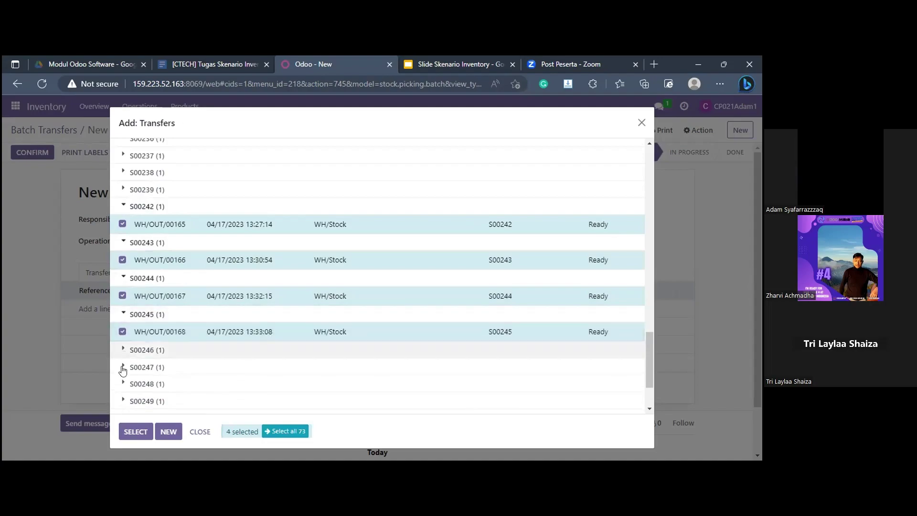
click(122, 367)
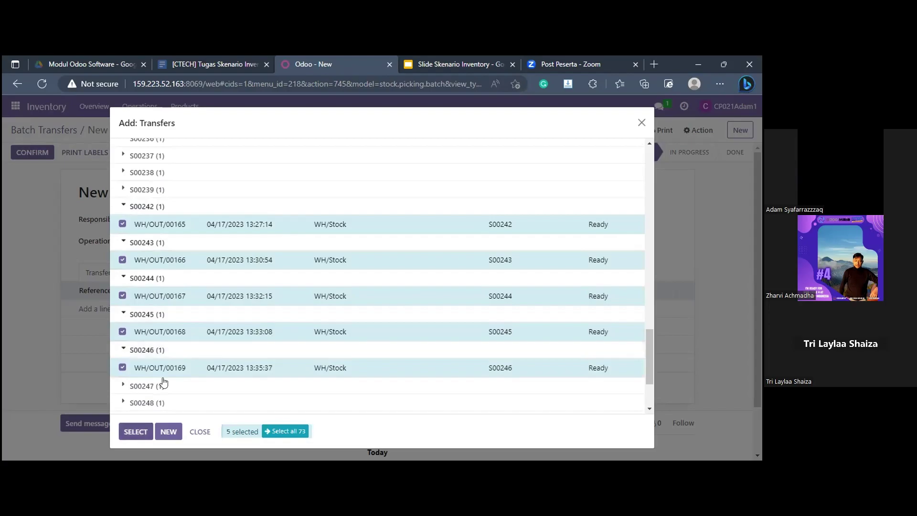
click(141, 434)
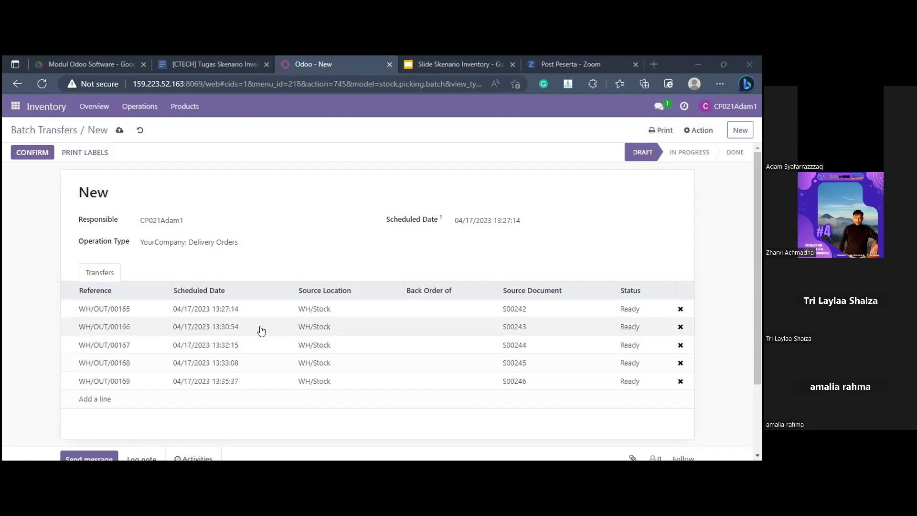
Set the batch transfer's scheduled date to 04/19/2023 and save the batch
click(505, 220)
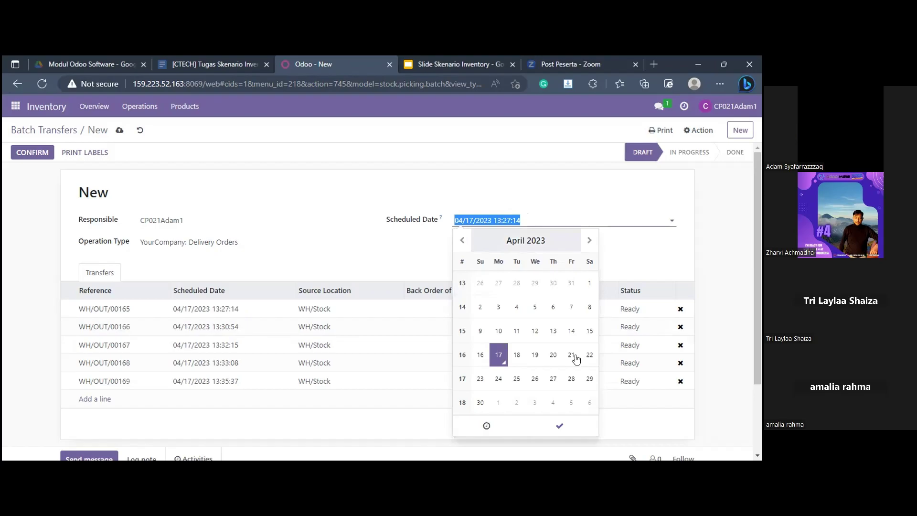
click(535, 362)
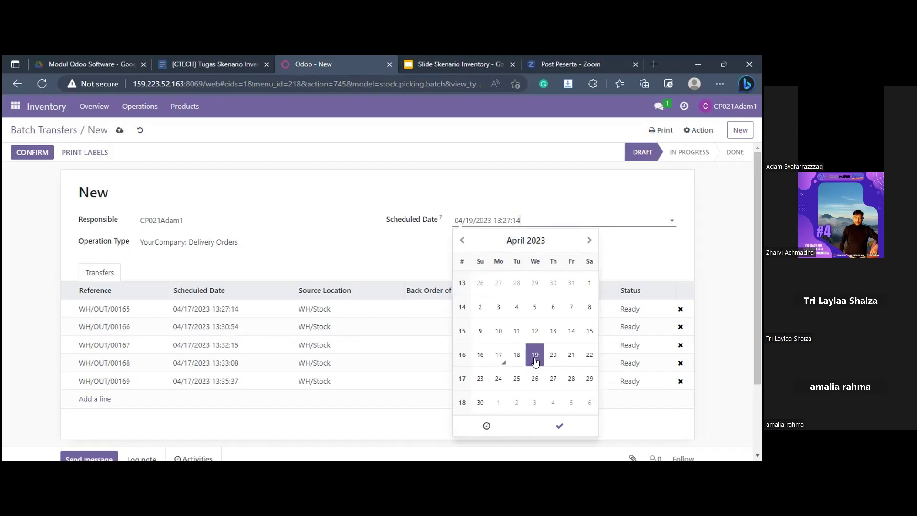
key(Return)
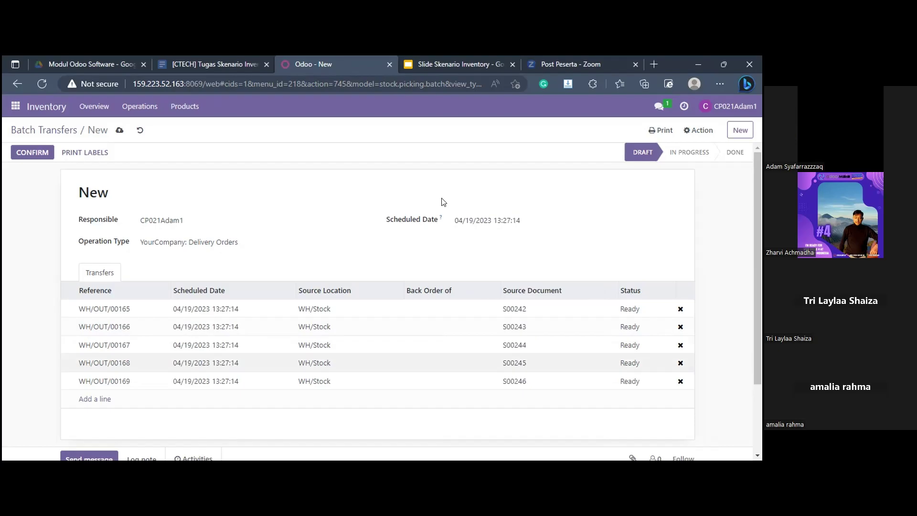
scroll(444, 215, down, 2)
scroll(507, 221, up, 2)
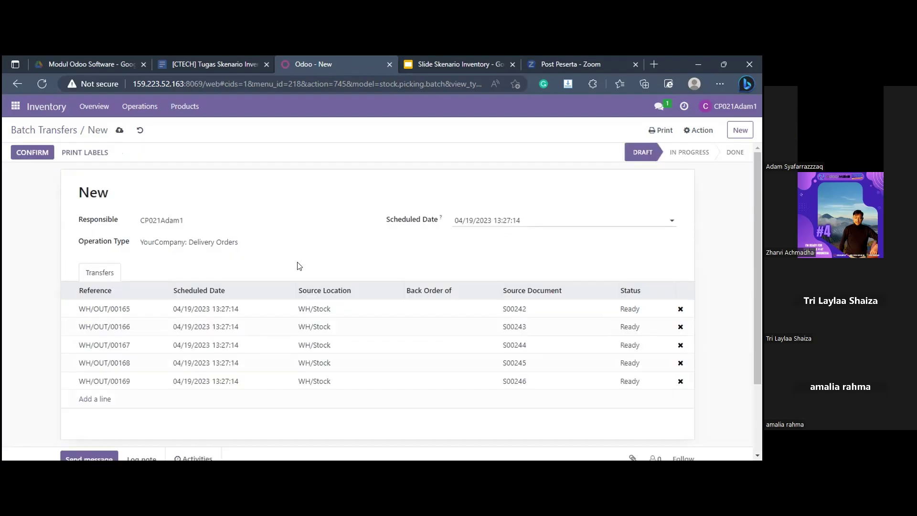
click(119, 130)
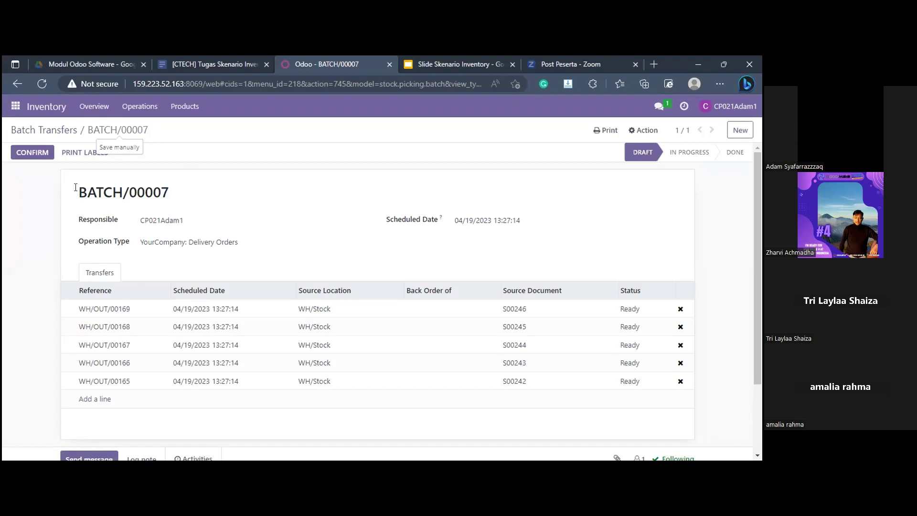
drag(78, 187, 170, 192)
click(247, 191)
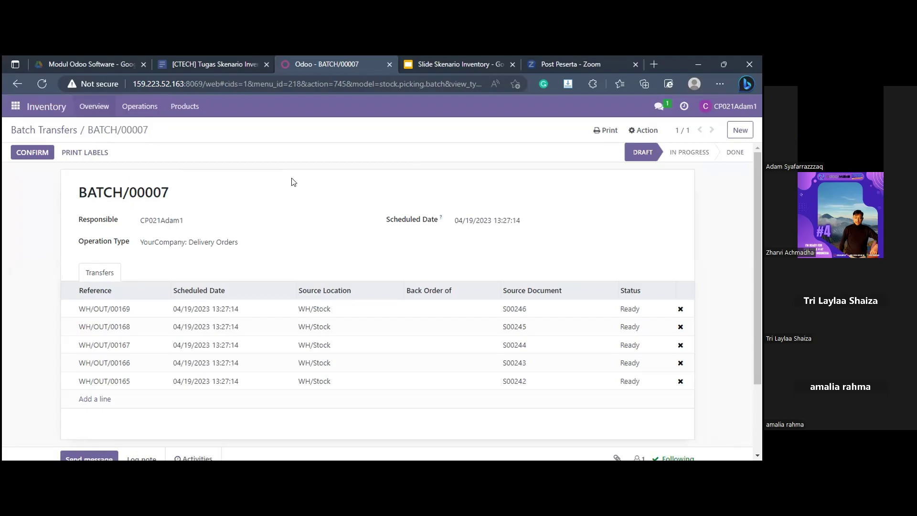
Create another batch transfer with the logged-in user as responsible and YourCompany: Delivery Orders as operation type
click(14, 134)
click(29, 148)
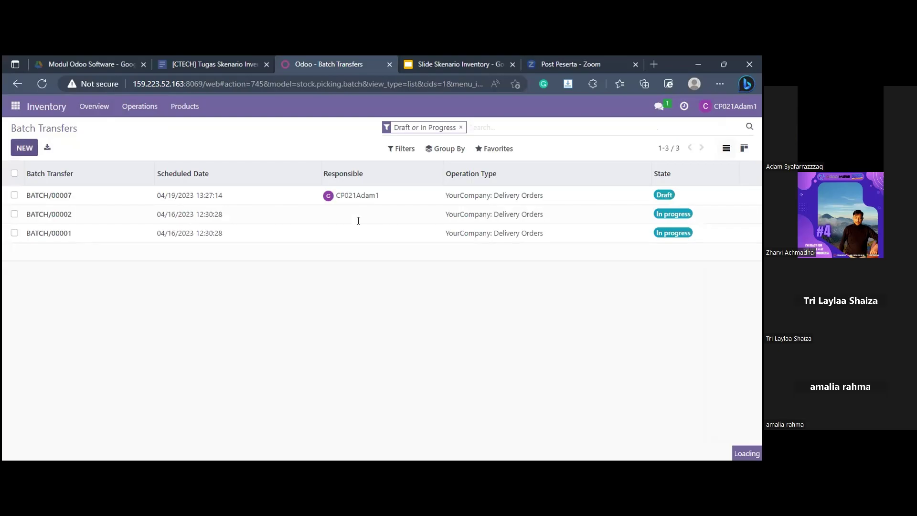
click(142, 219)
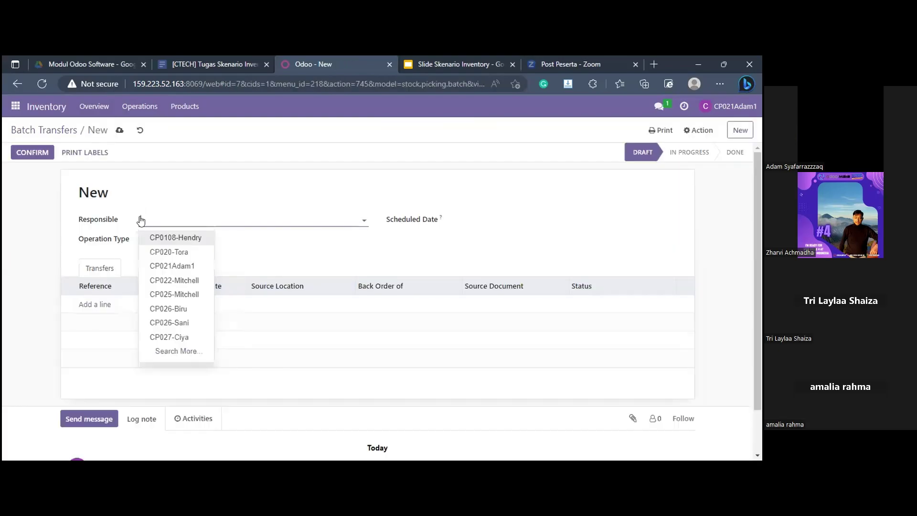
click(160, 266)
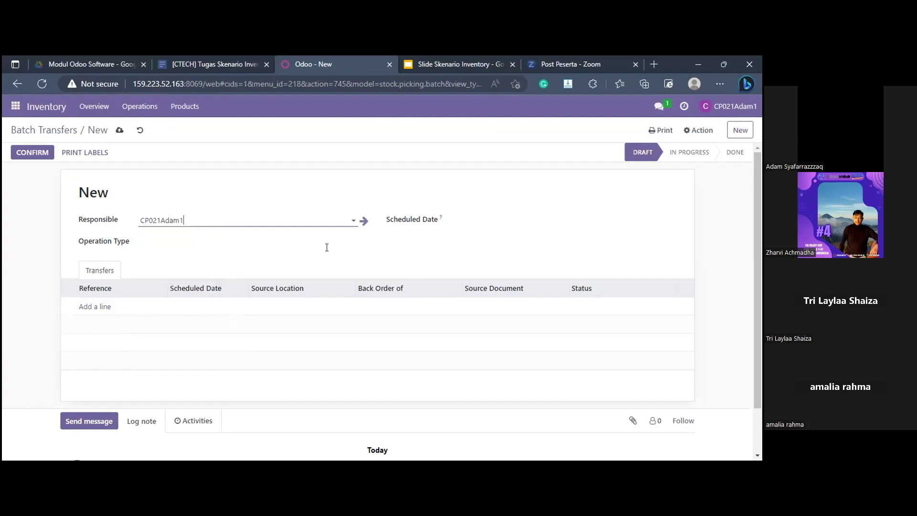
click(327, 245)
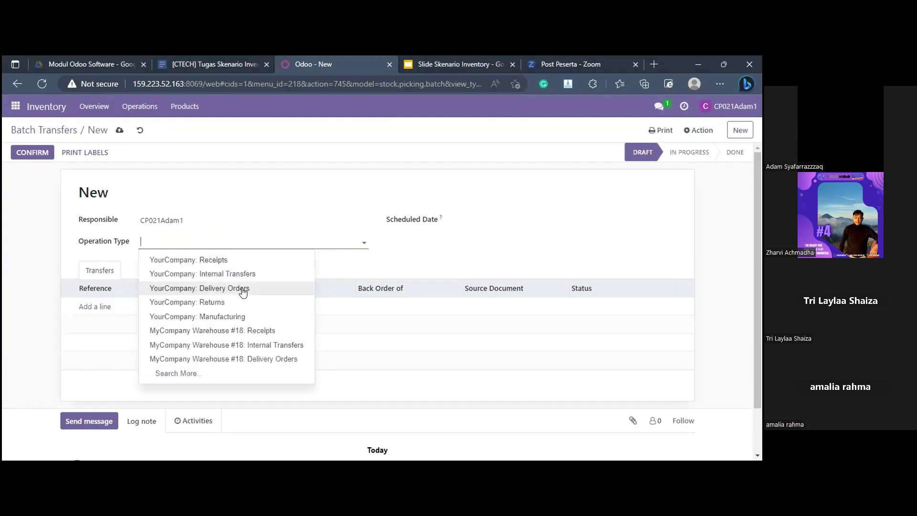
click(205, 288)
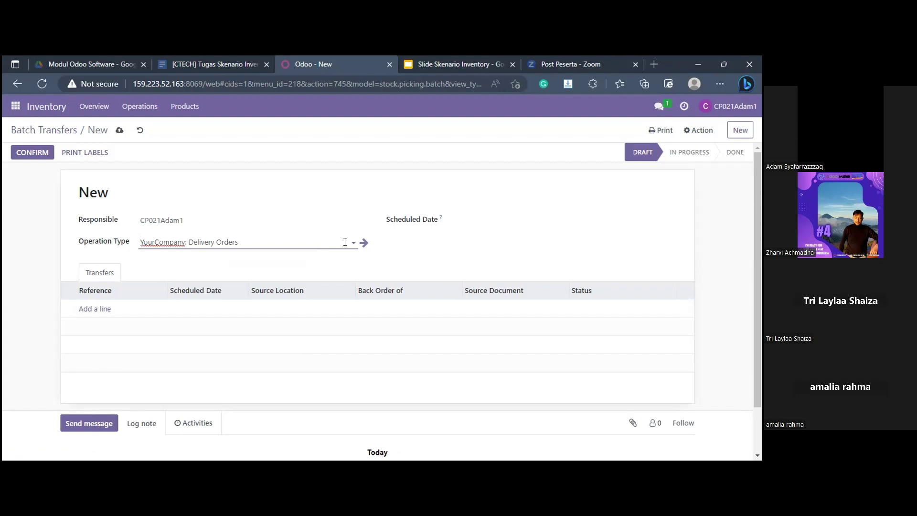
click(297, 234)
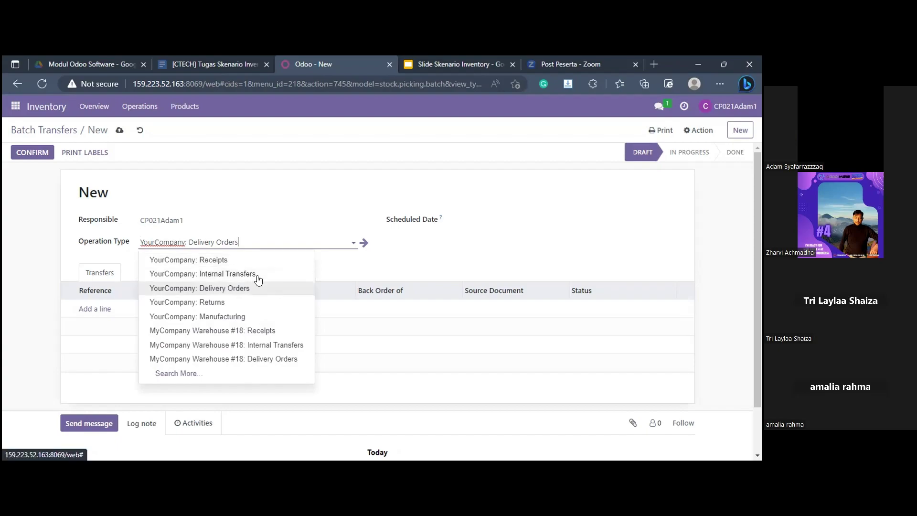
Start adding transfers to the second batch and group the available ones by source document
click(90, 310)
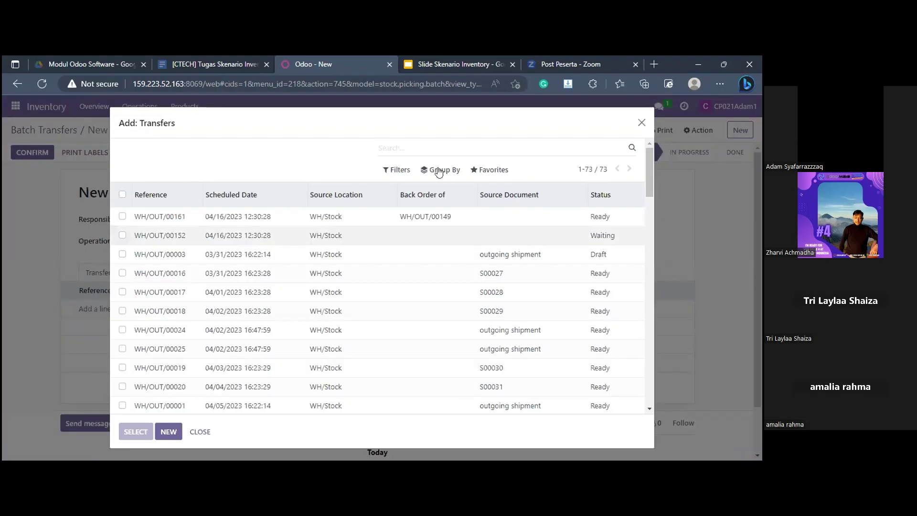
click(440, 171)
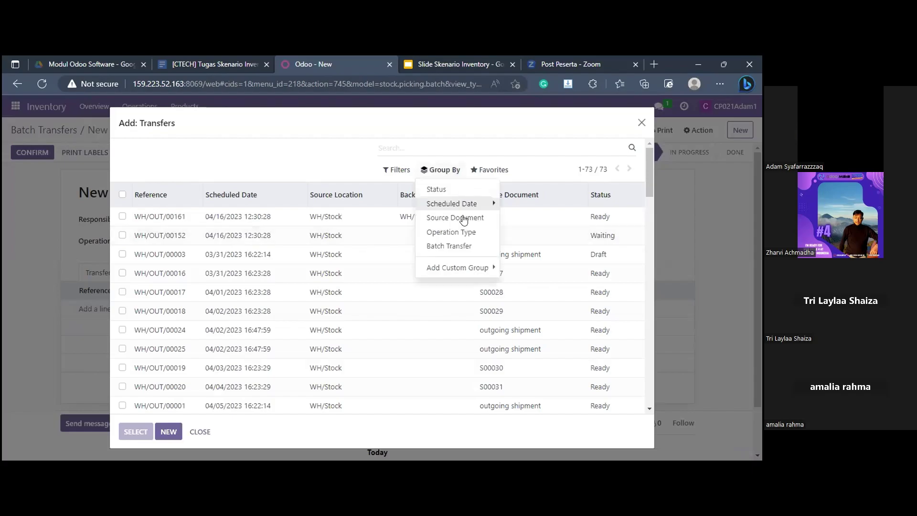
click(463, 218)
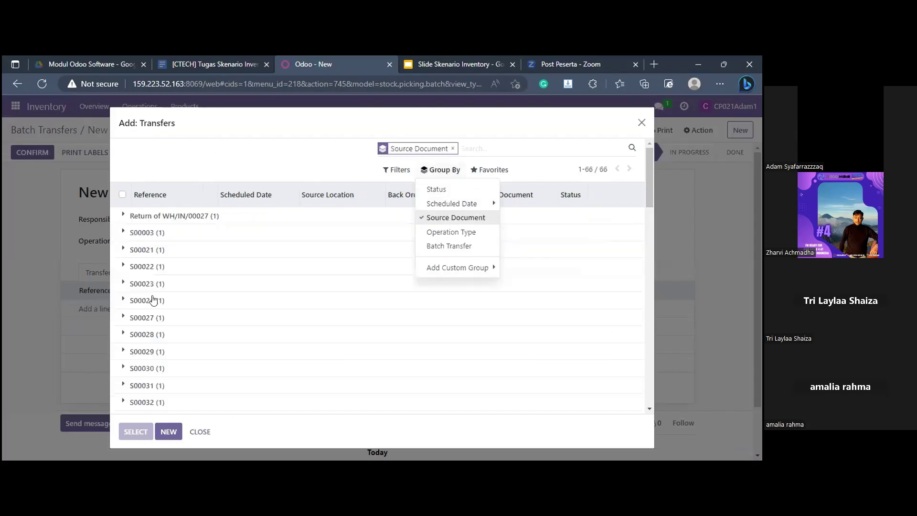
Select transfers WH/OUT/00169 through WH/OUT/00174 from their source document groups and add them to the second batch
scroll(153, 300, down, 6)
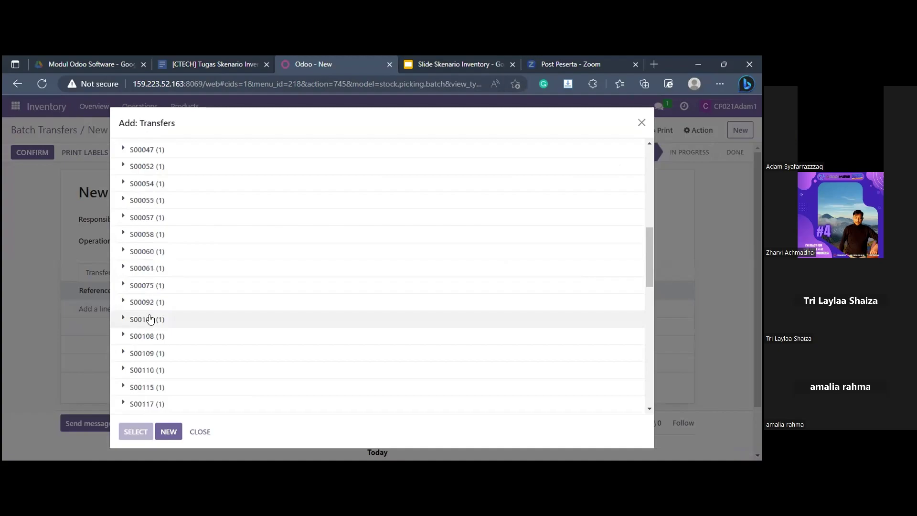
scroll(143, 305, down, 10)
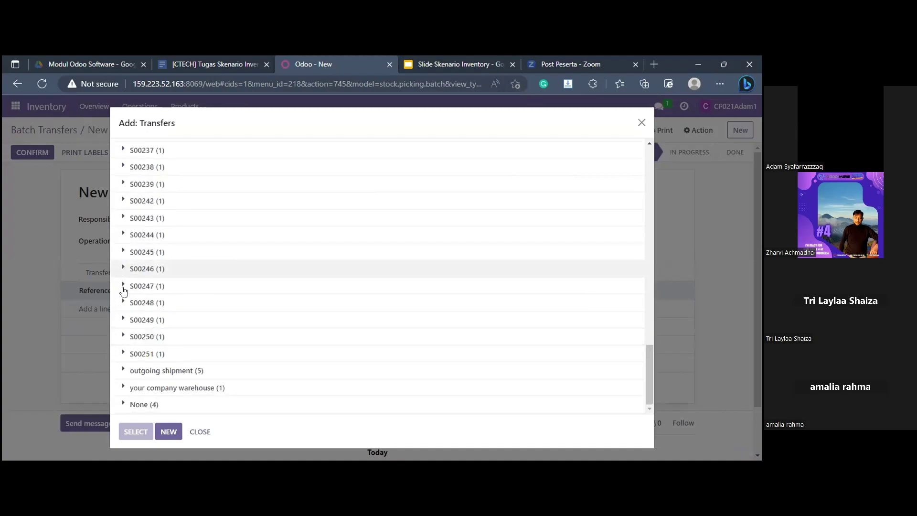
click(138, 269)
click(123, 286)
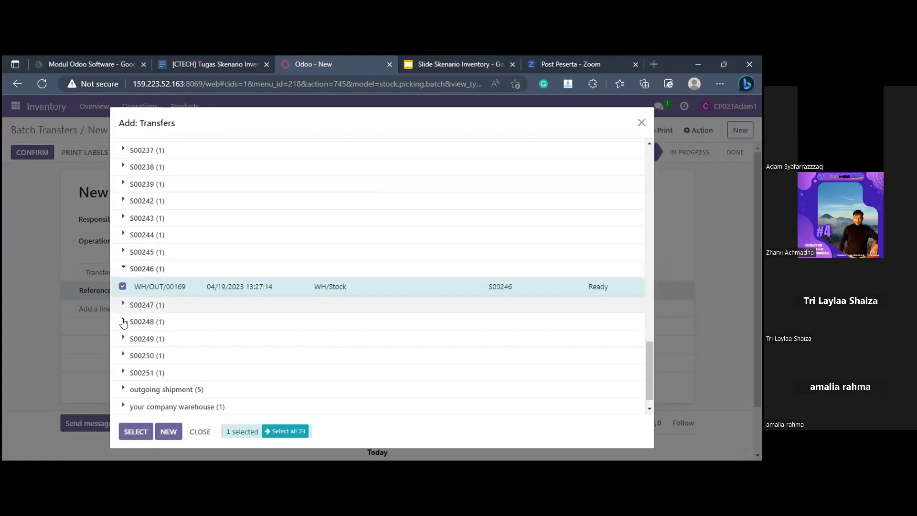
click(125, 306)
click(122, 322)
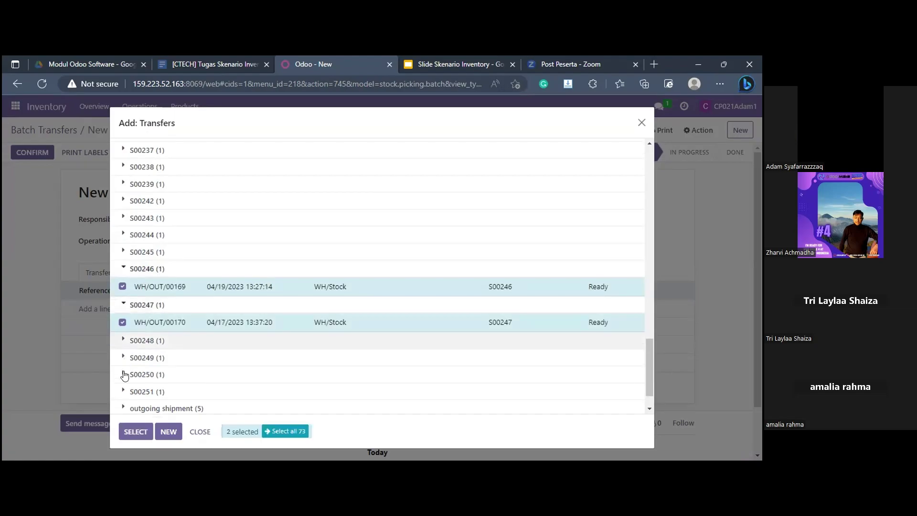
click(138, 340)
click(122, 358)
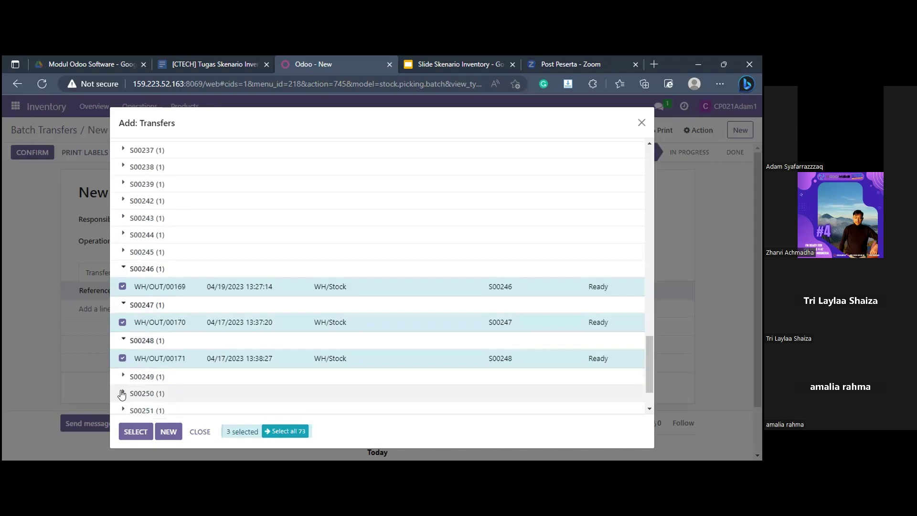
click(139, 377)
scroll(132, 329, down, 2)
click(123, 318)
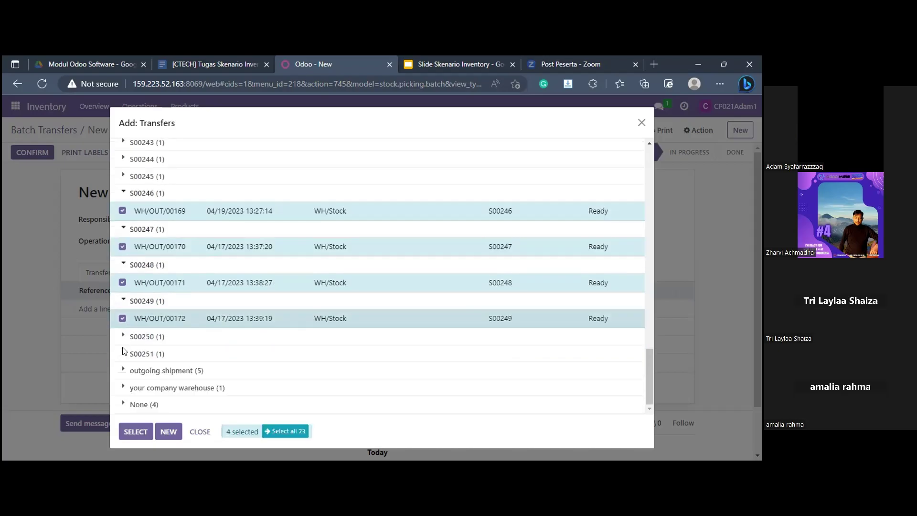
click(124, 340)
click(122, 354)
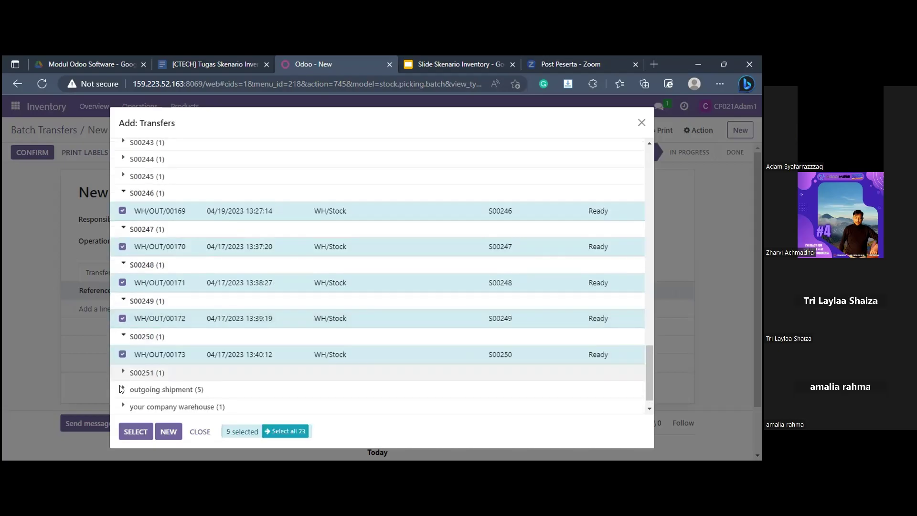
click(122, 380)
click(123, 390)
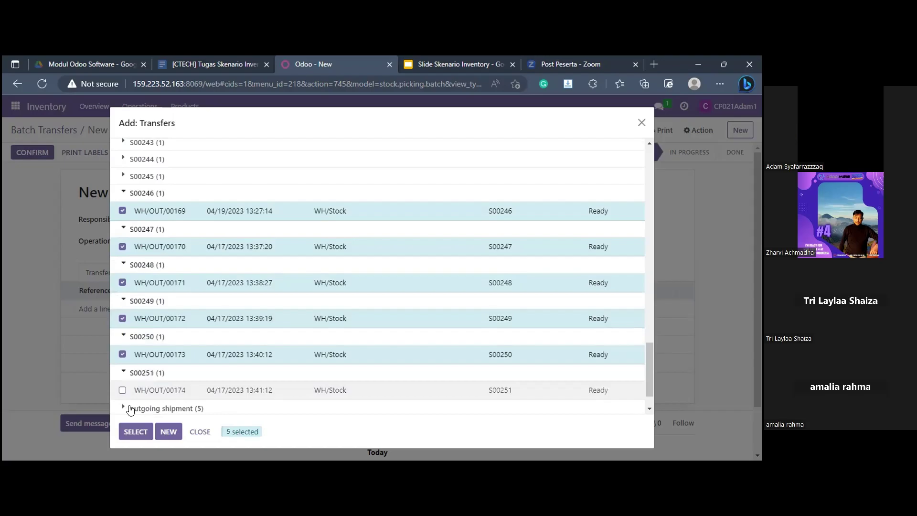
click(133, 431)
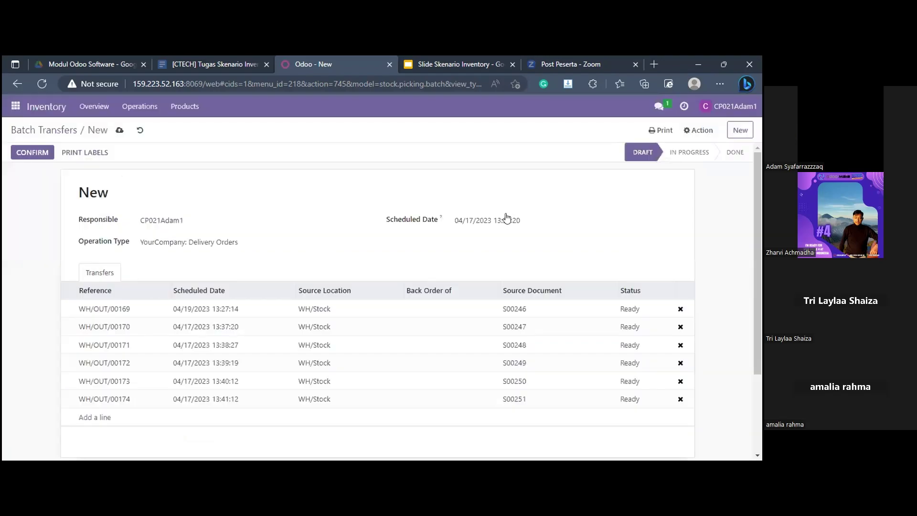
Set the second batch transfer's scheduled date to 04/25/2023 and save the batch
click(507, 219)
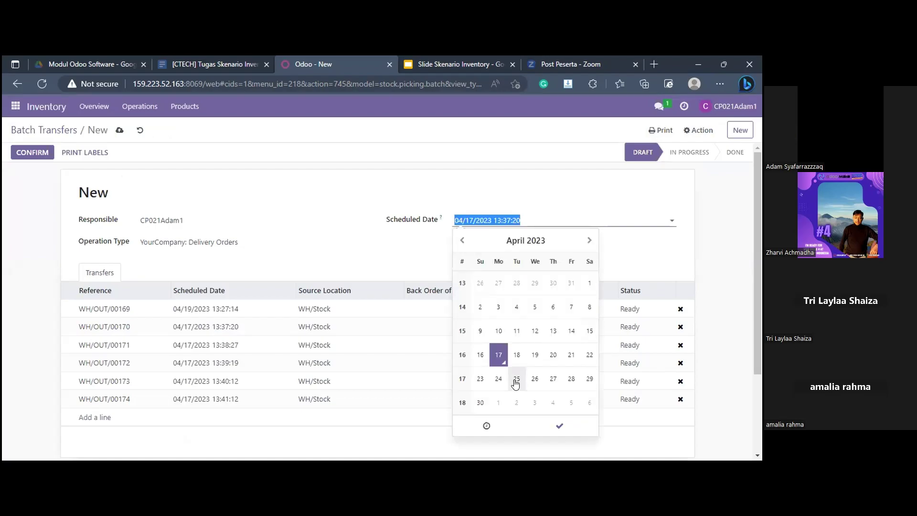
click(516, 381)
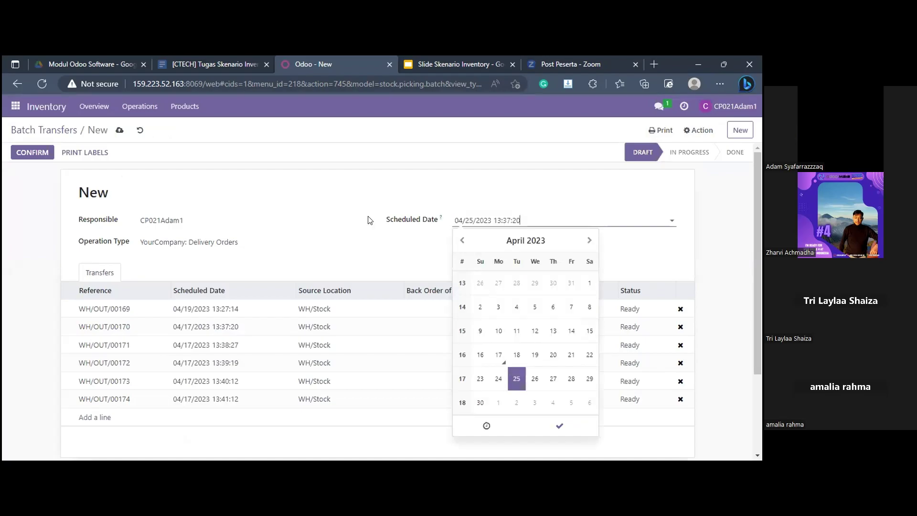
click(418, 204)
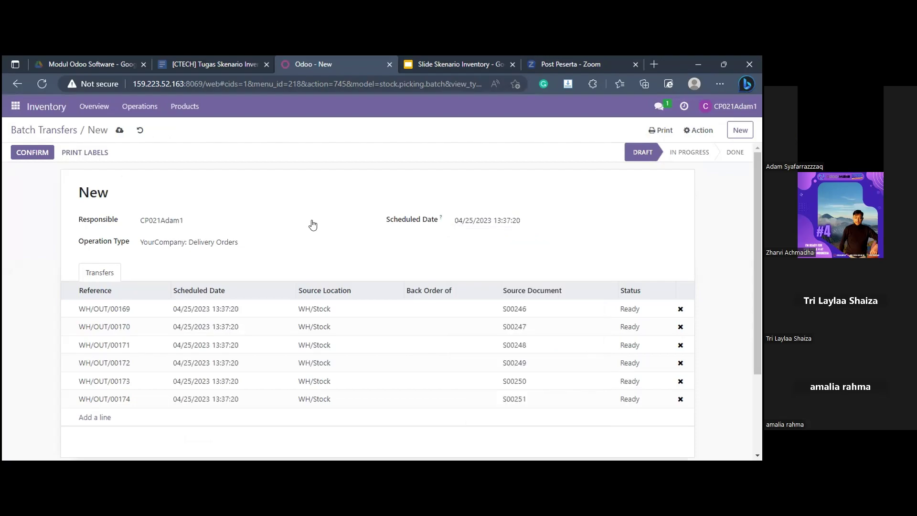
click(120, 130)
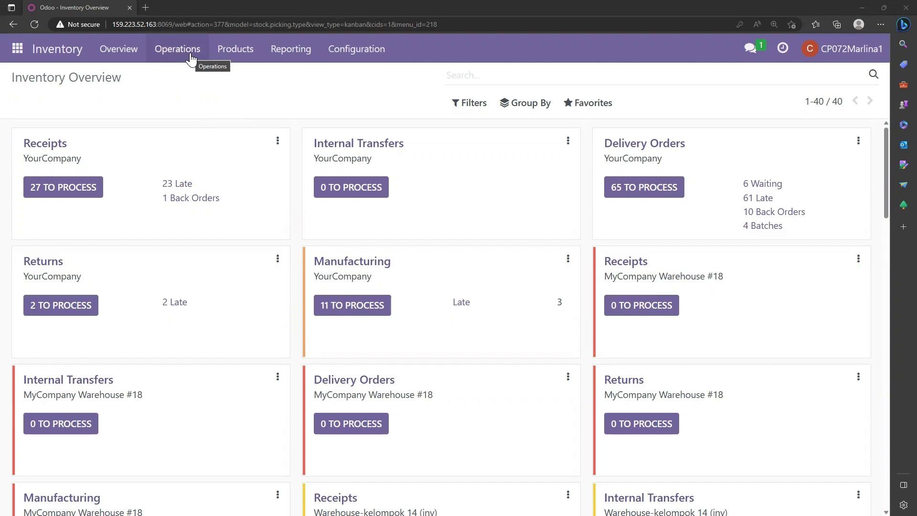
Open batch transfer BATCH/00007, confirm it, set its quantities and validate it
click(191, 57)
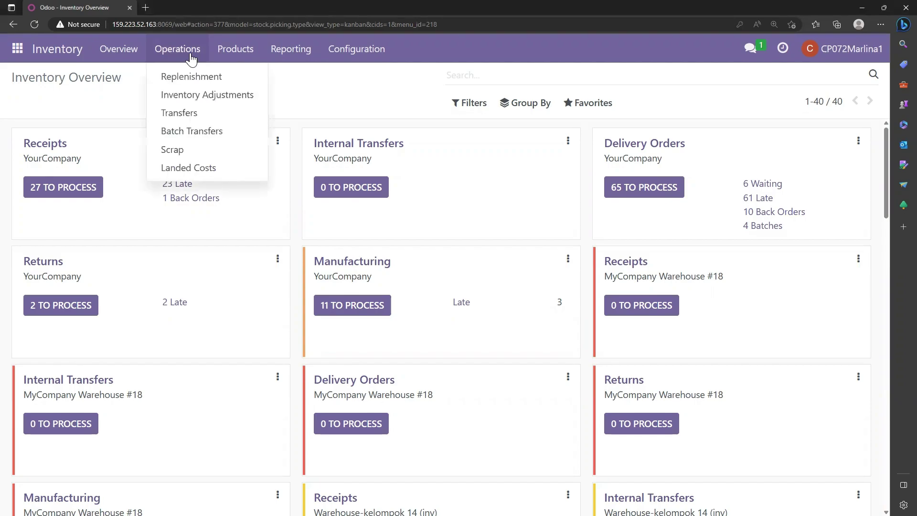
click(197, 132)
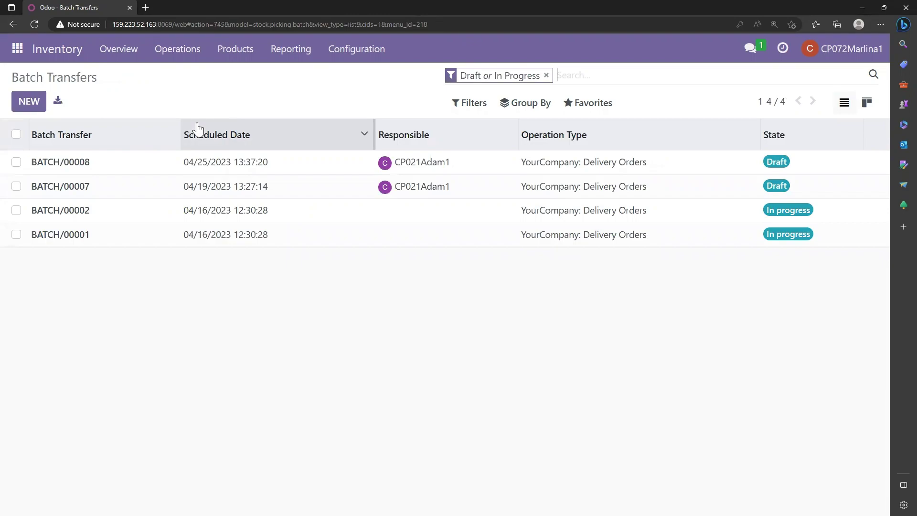
click(128, 193)
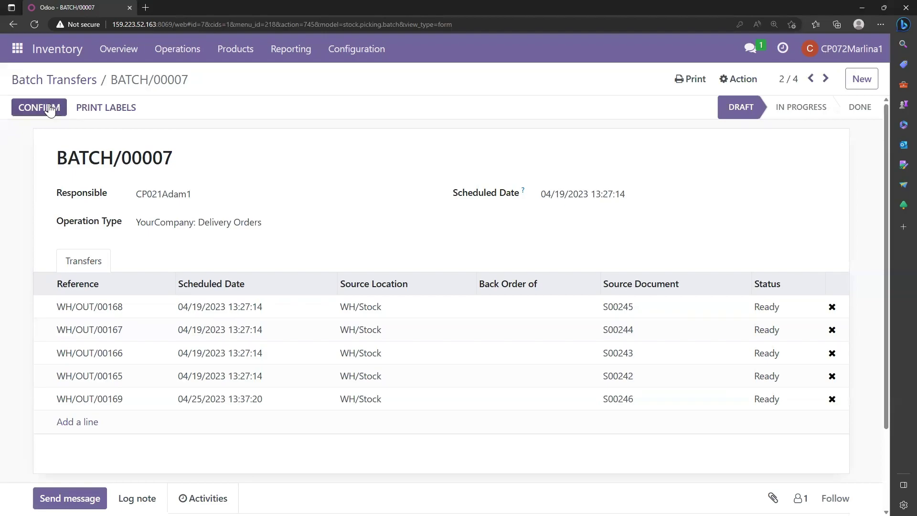
click(50, 109)
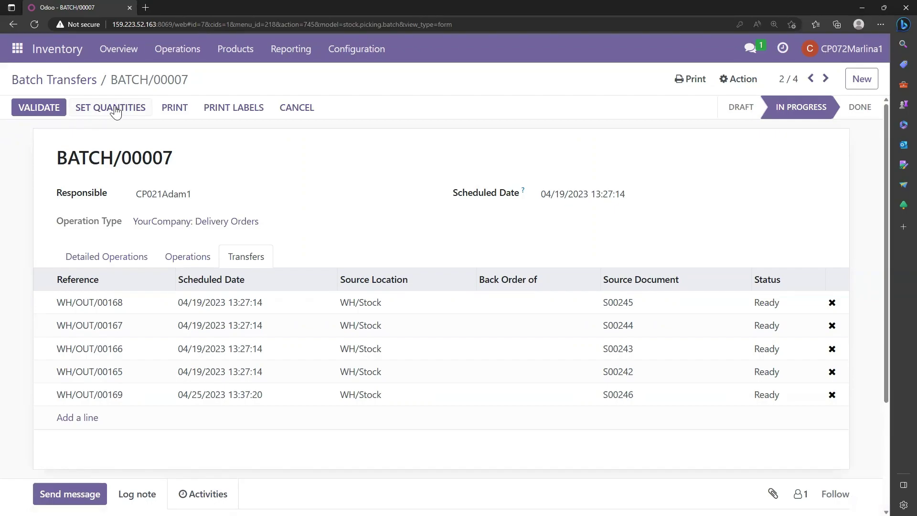
click(116, 111)
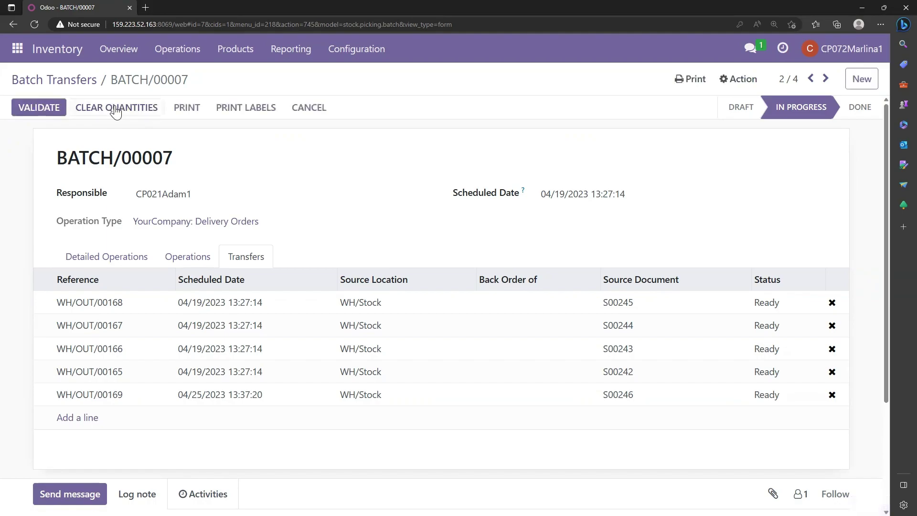
click(43, 110)
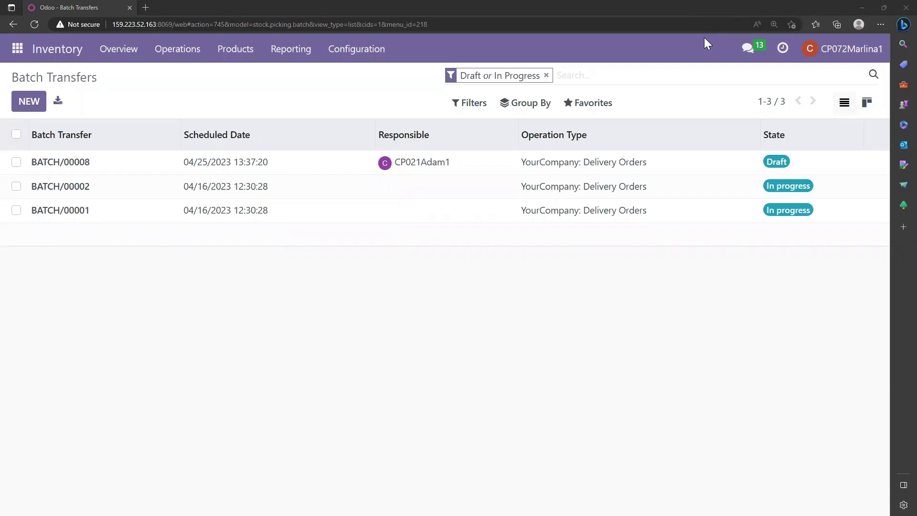
Open batch transfer BATCH/00008, confirm it, fill in the done quantities and validate it
click(132, 169)
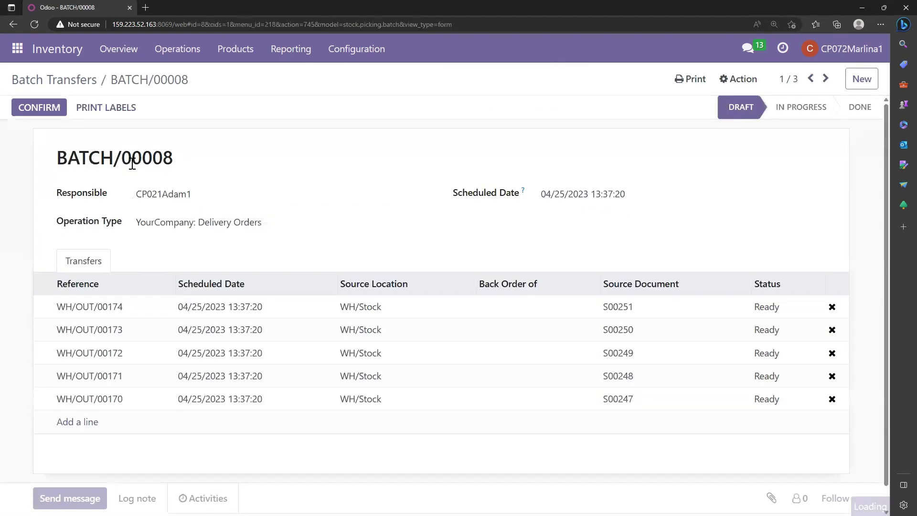
click(32, 108)
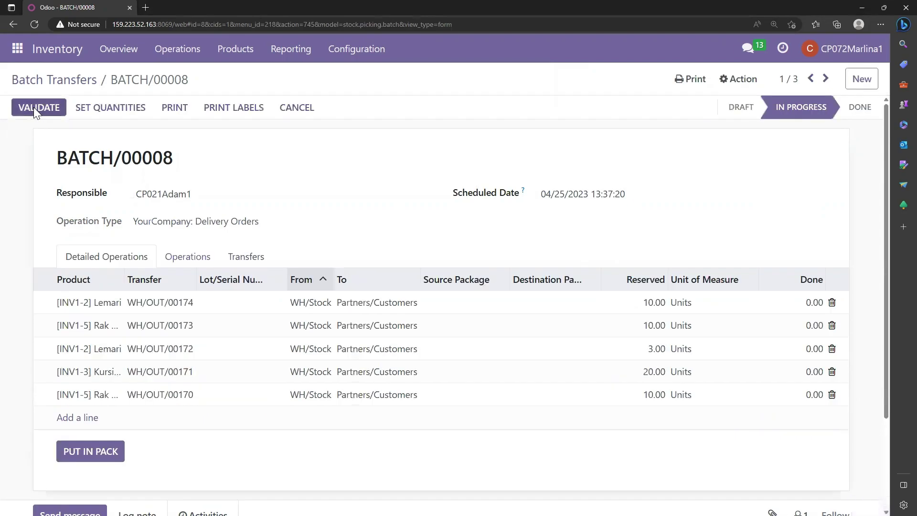
click(84, 110)
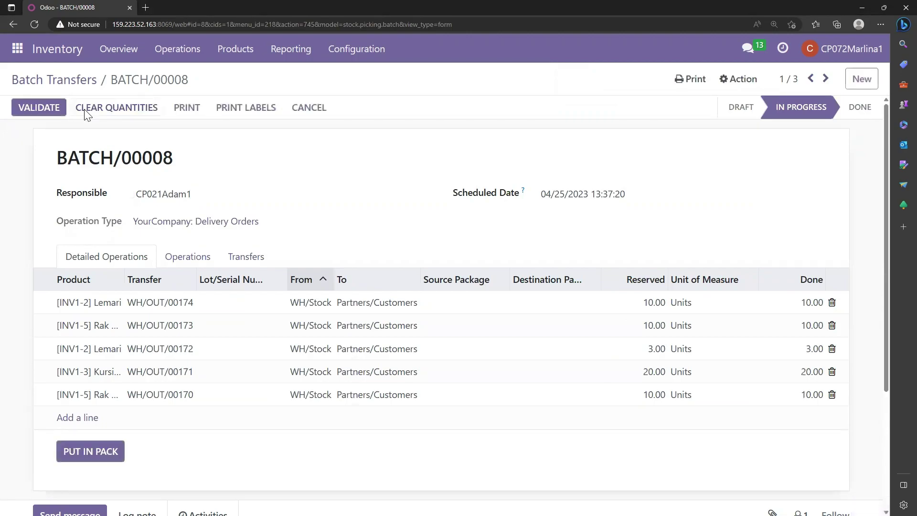
click(48, 111)
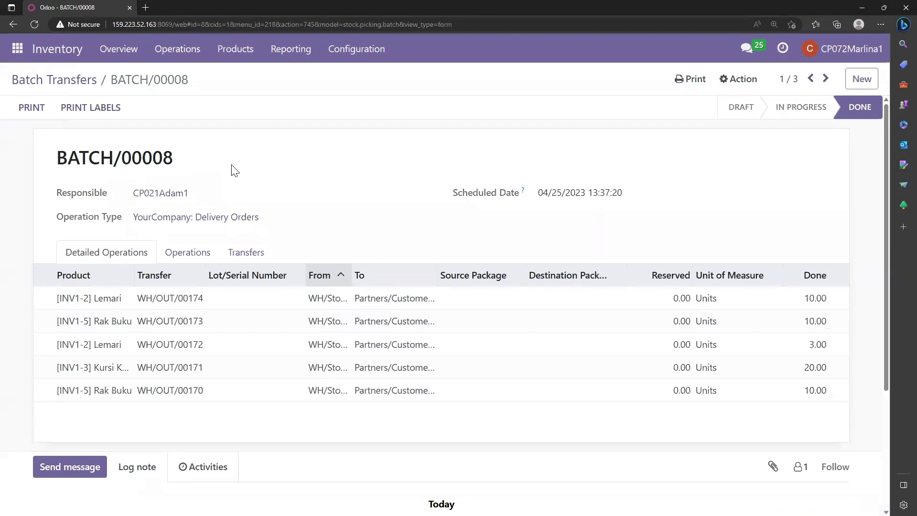
Create a new landed cost and group the full list of selectable transfers by batch transfer
click(169, 56)
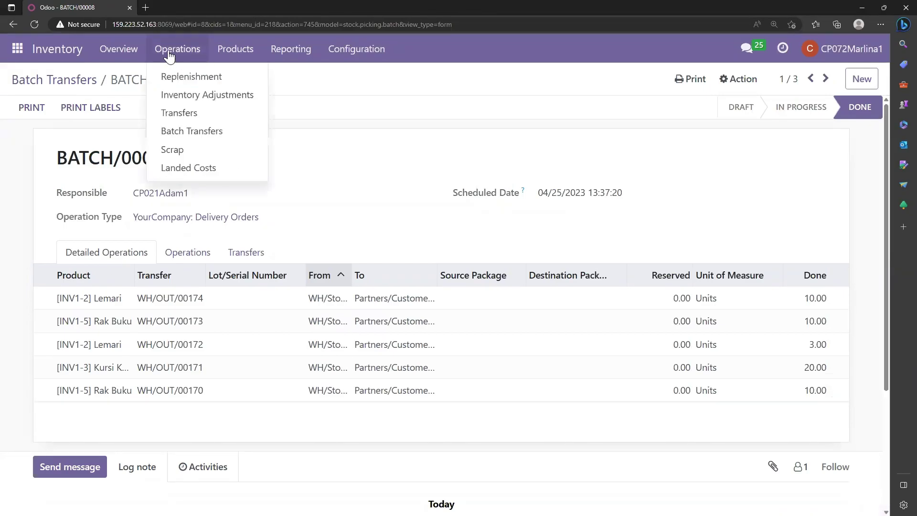
click(191, 168)
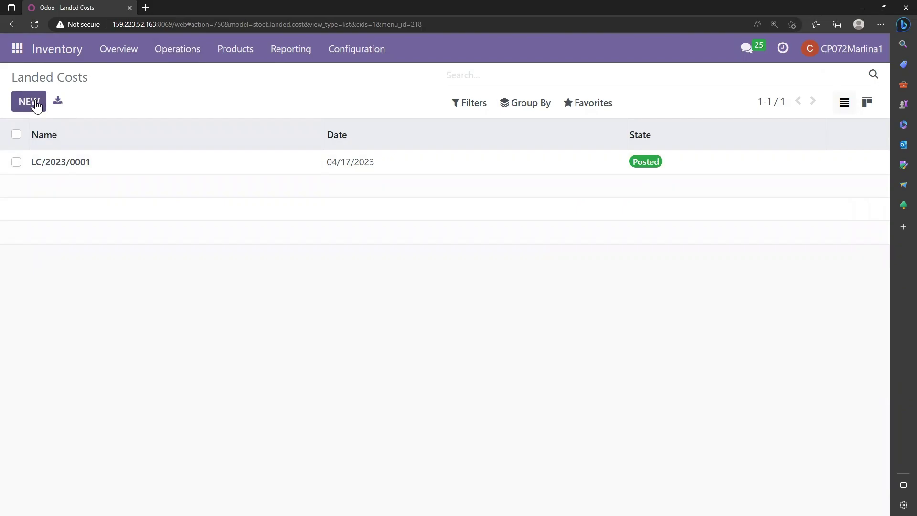
click(37, 105)
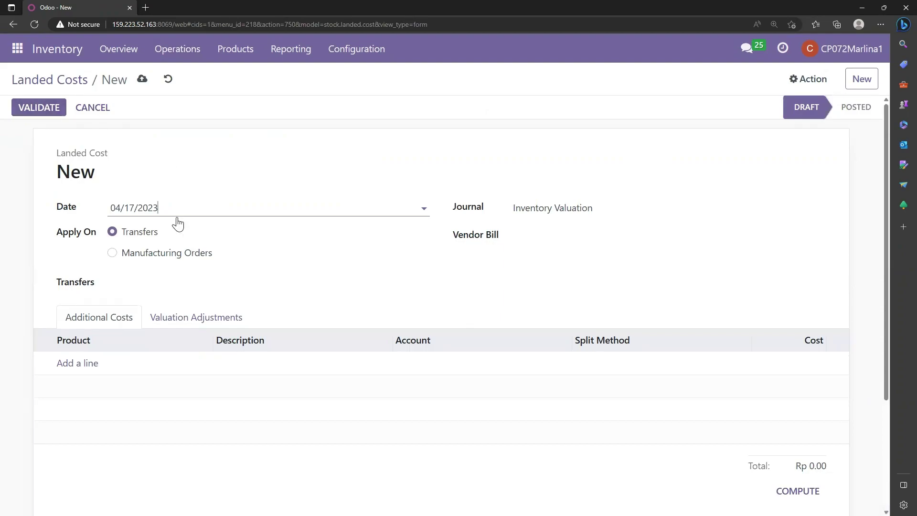
click(179, 285)
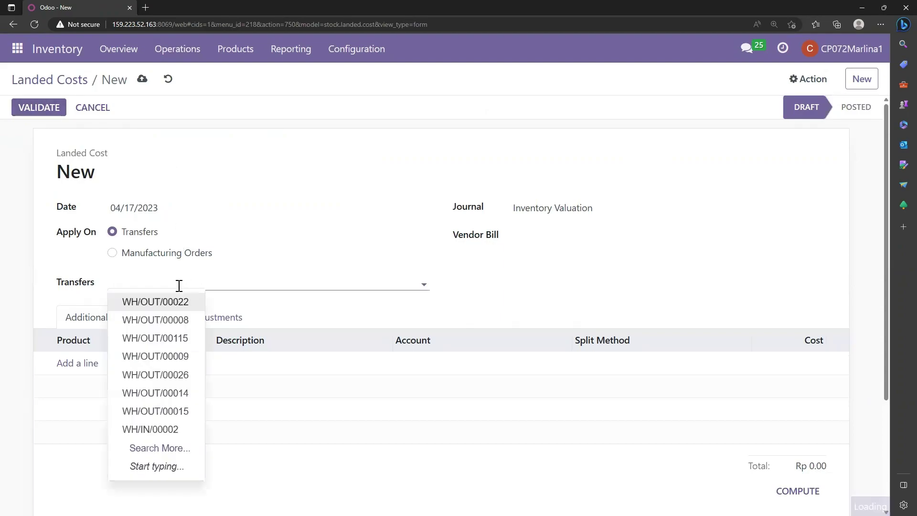
click(173, 452)
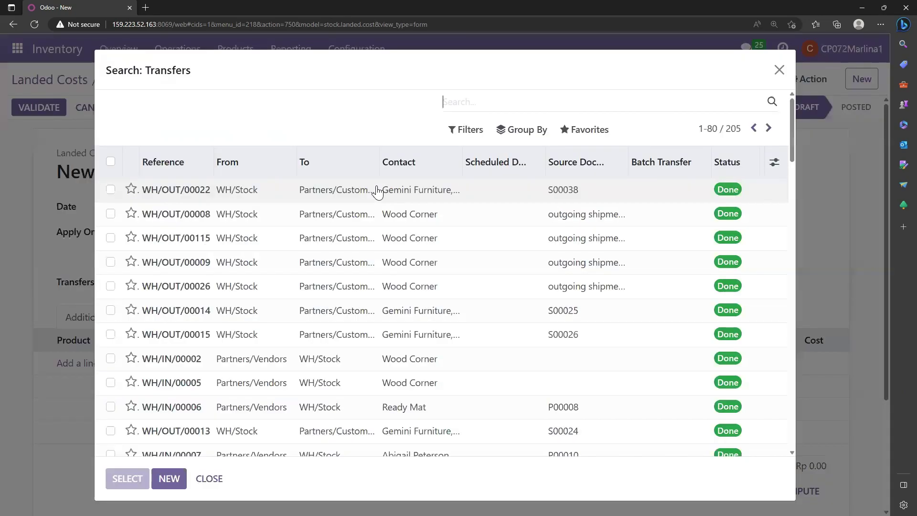
click(525, 134)
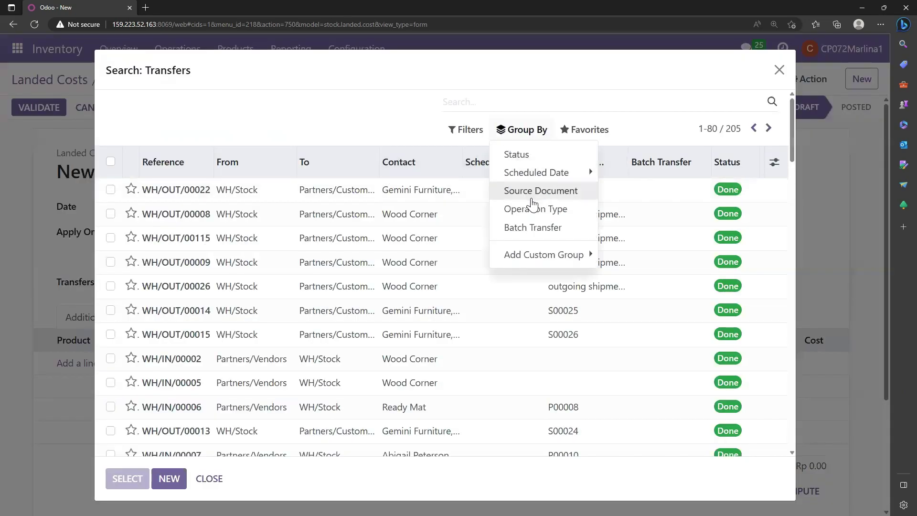
click(534, 229)
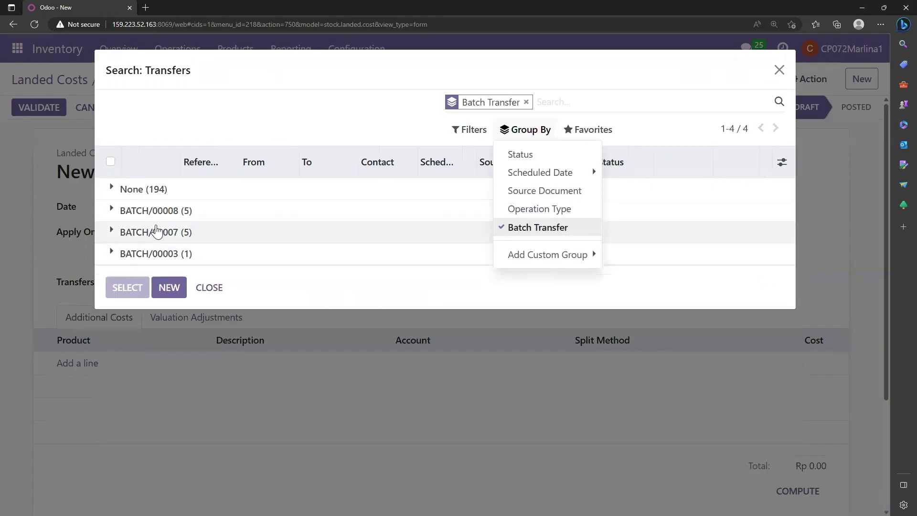
Select all transfers in the BATCH/00008 group, WH/OUT/00170 through WH/OUT/00174, for the landed cost
click(113, 211)
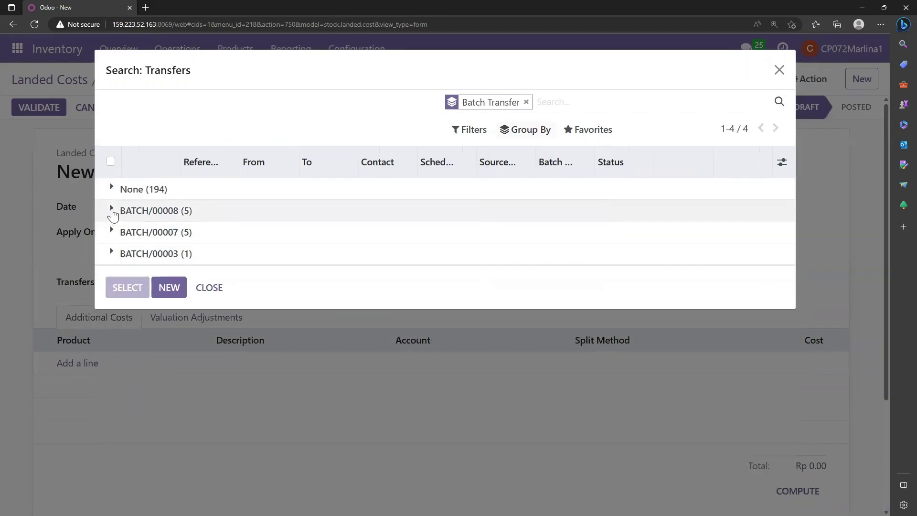
click(110, 233)
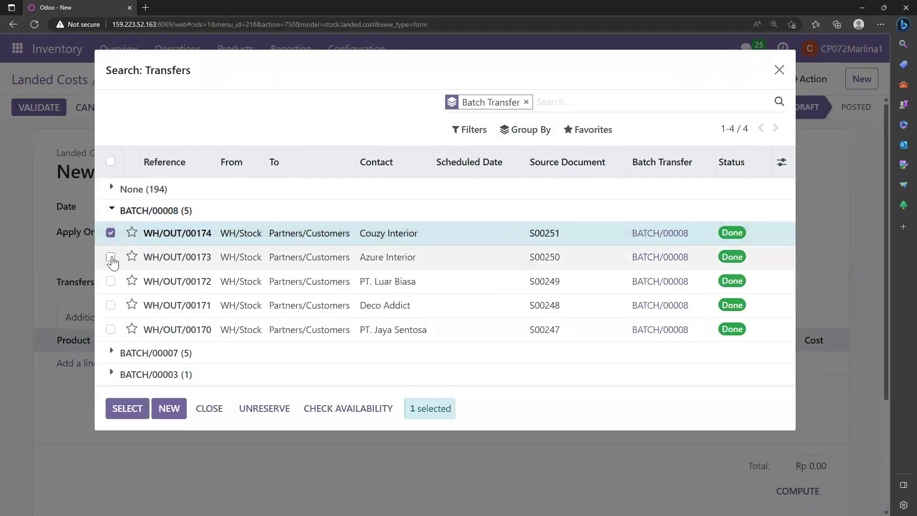
click(110, 257)
click(110, 280)
click(111, 306)
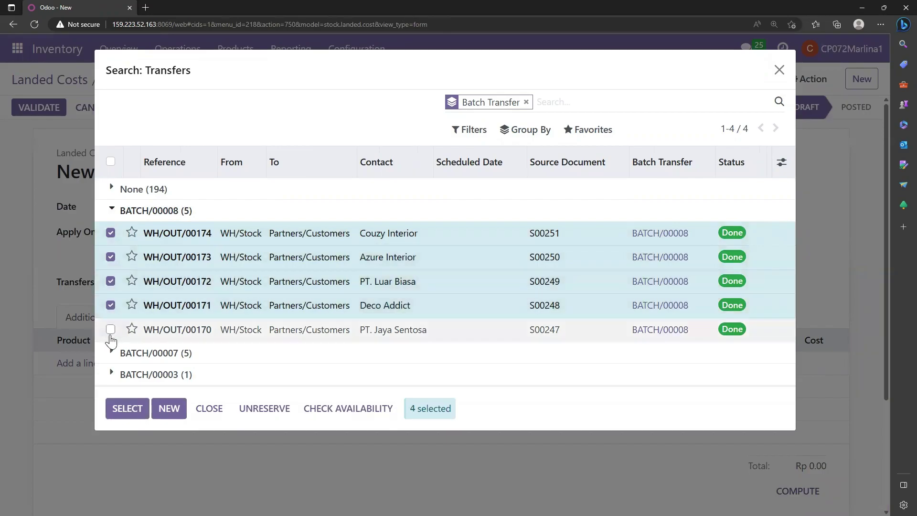
click(110, 329)
Select transfers WH/OUT/00165 through WH/OUT/00169 in the BATCH/00007 group as well and add the whole selection to the landed cost
click(112, 354)
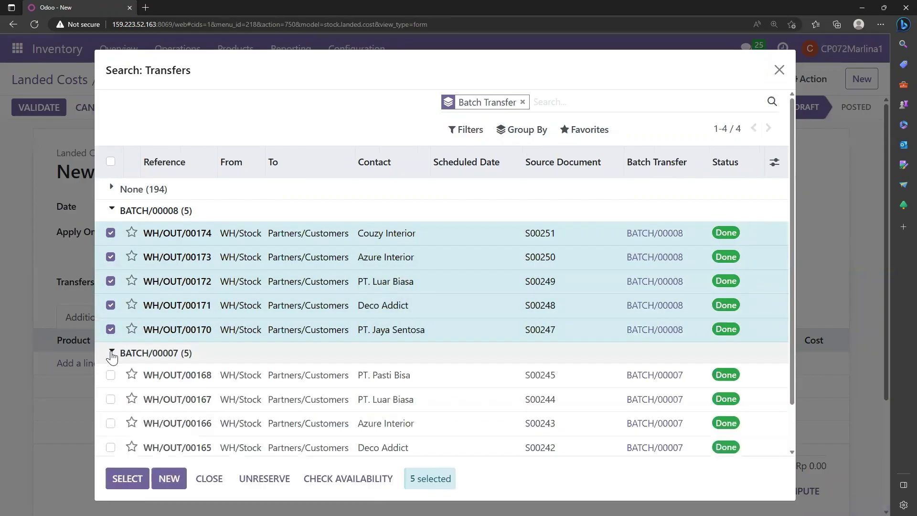
scroll(113, 337, down, 1)
click(111, 326)
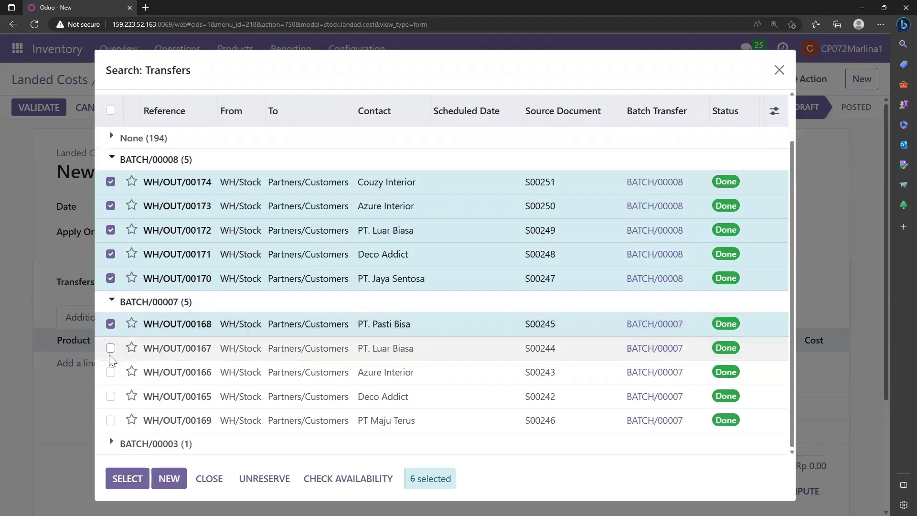
click(110, 348)
click(110, 372)
click(111, 397)
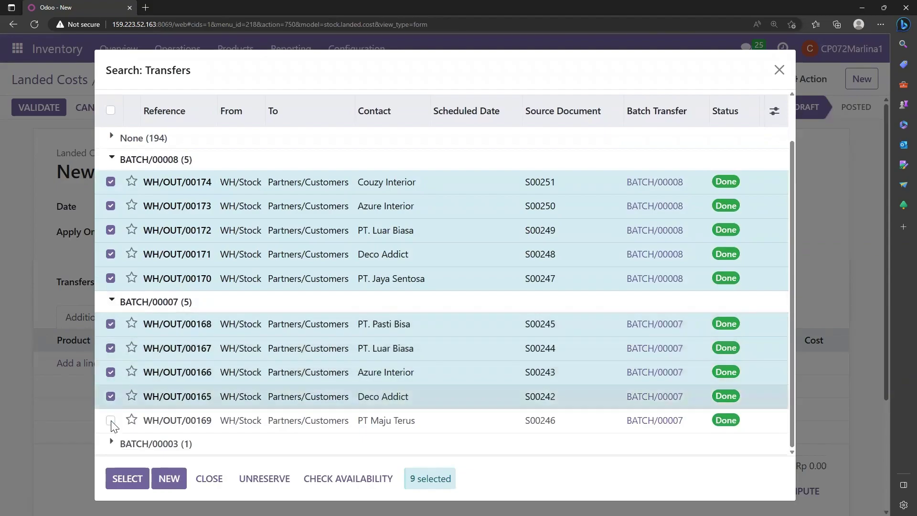
click(110, 420)
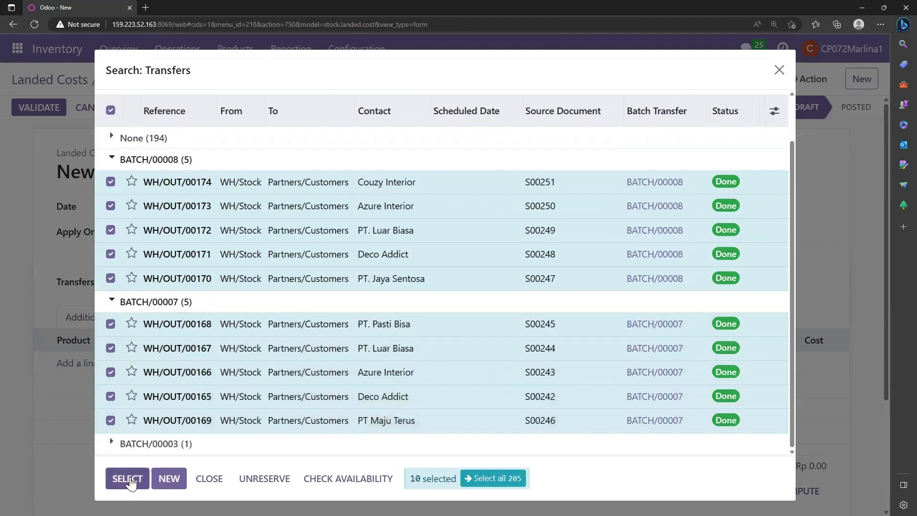
click(127, 478)
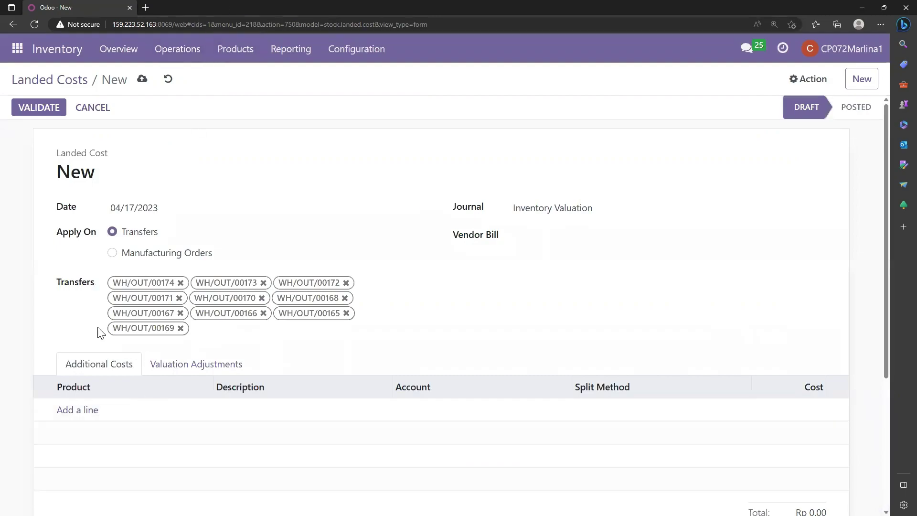
Add an additional cost line for the product Transportasi Kapal and assign it the Shipping Costs account
click(82, 415)
click(98, 405)
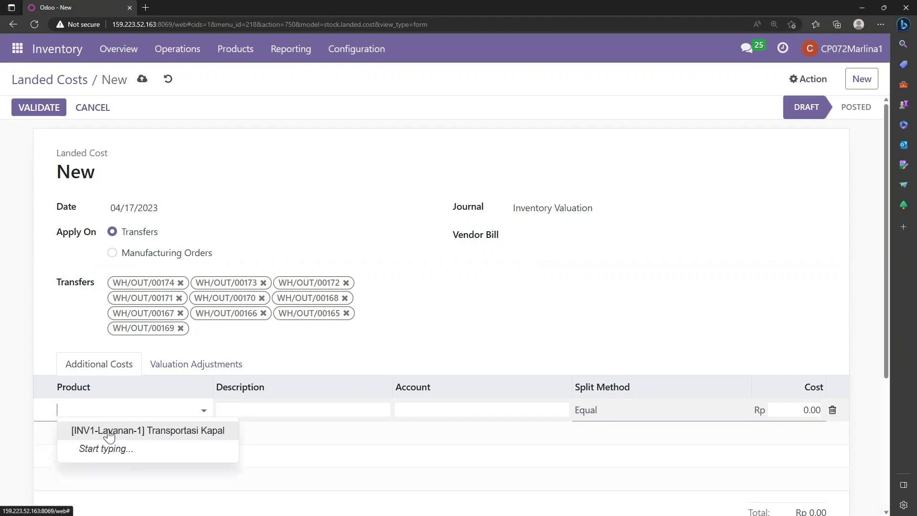
click(109, 432)
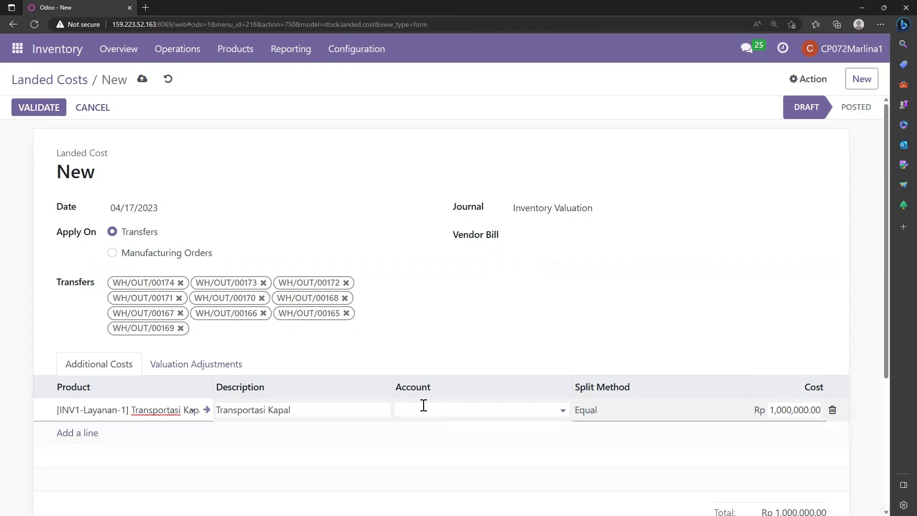
click(424, 405)
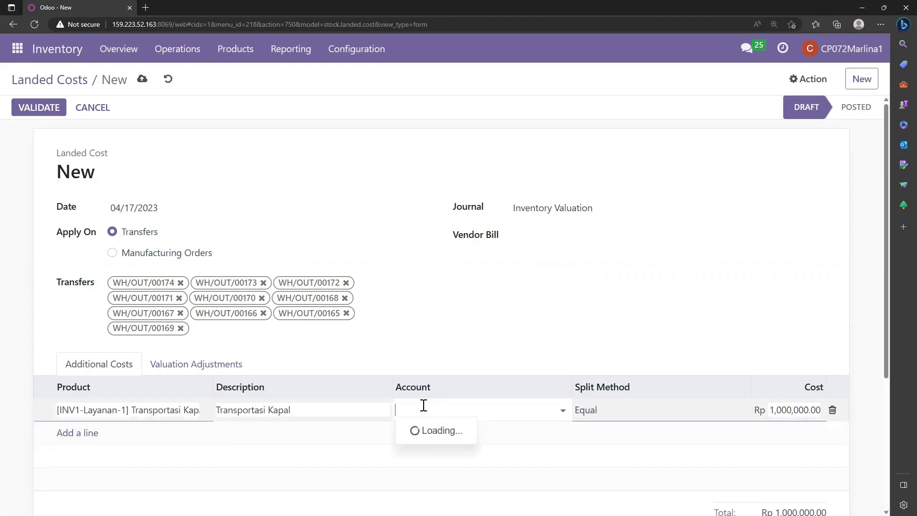
click(440, 389)
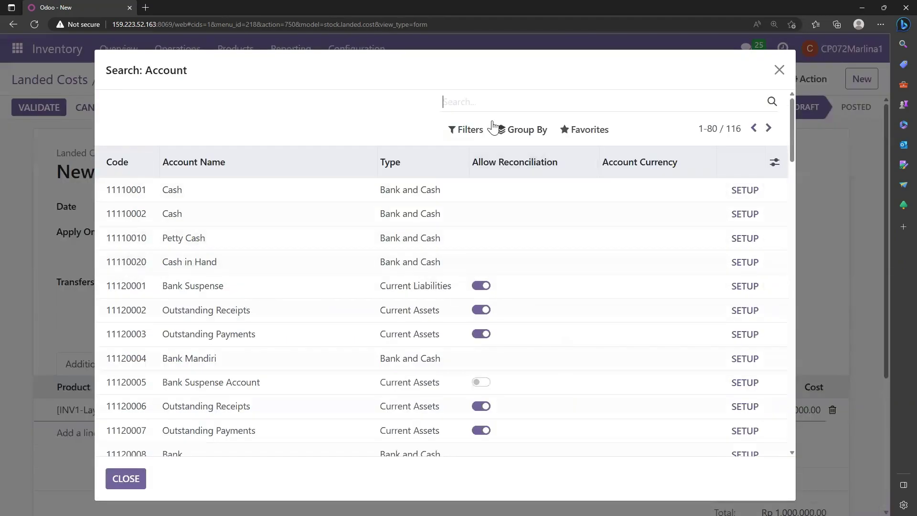
text(w)
key(BackSpace)
text(ship)
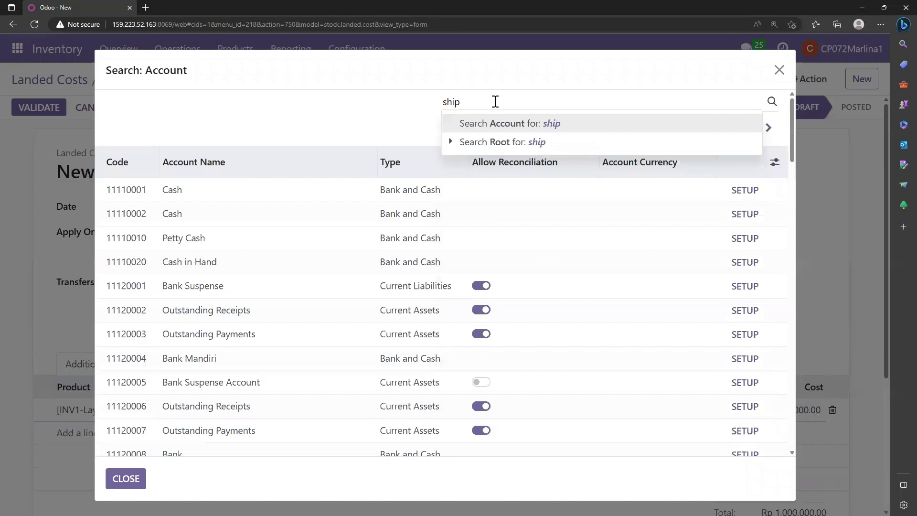
key(Return)
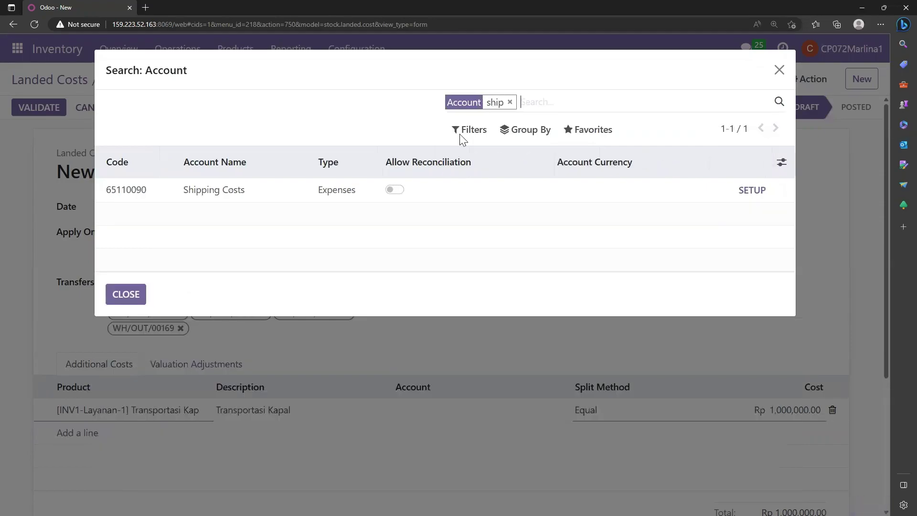
click(319, 191)
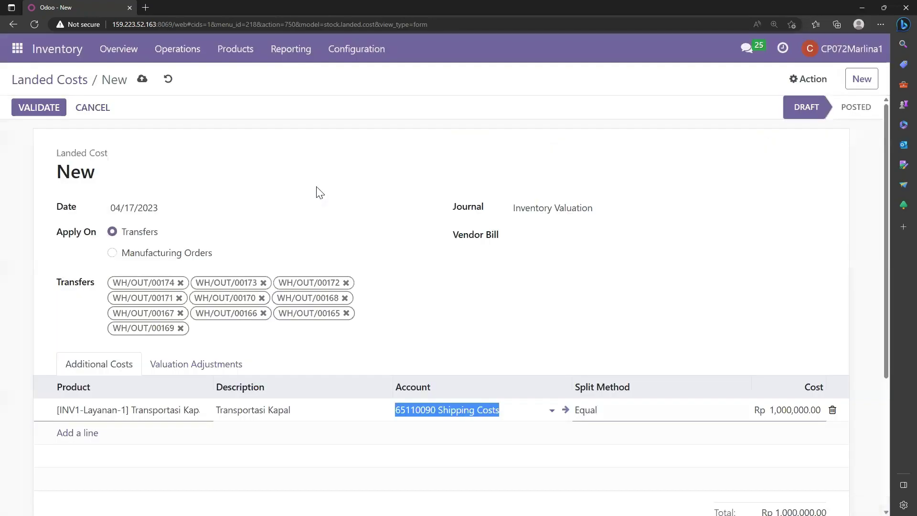
click(361, 469)
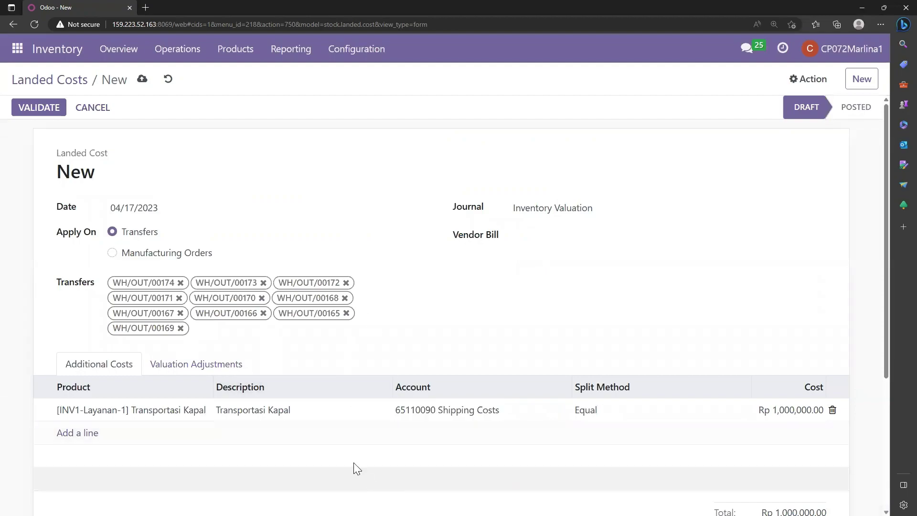
Validate the landed cost and return to the list of landed costs
click(39, 106)
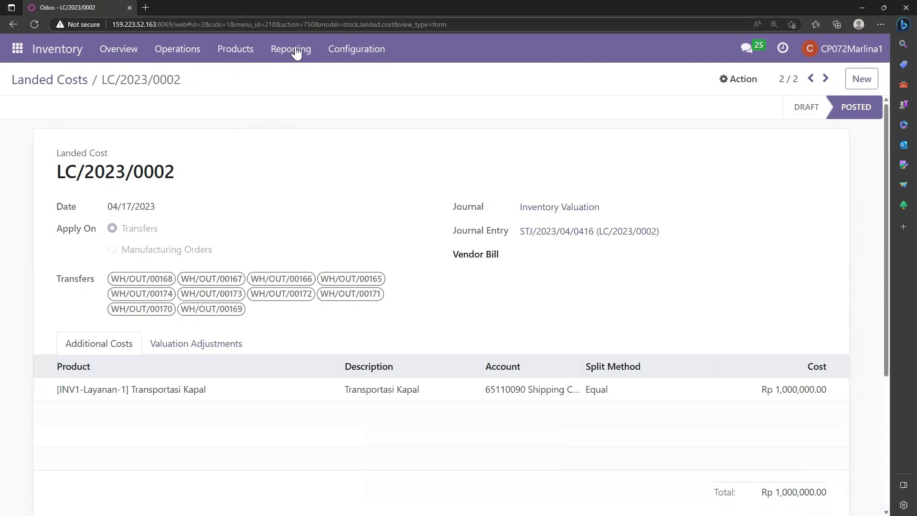
click(45, 84)
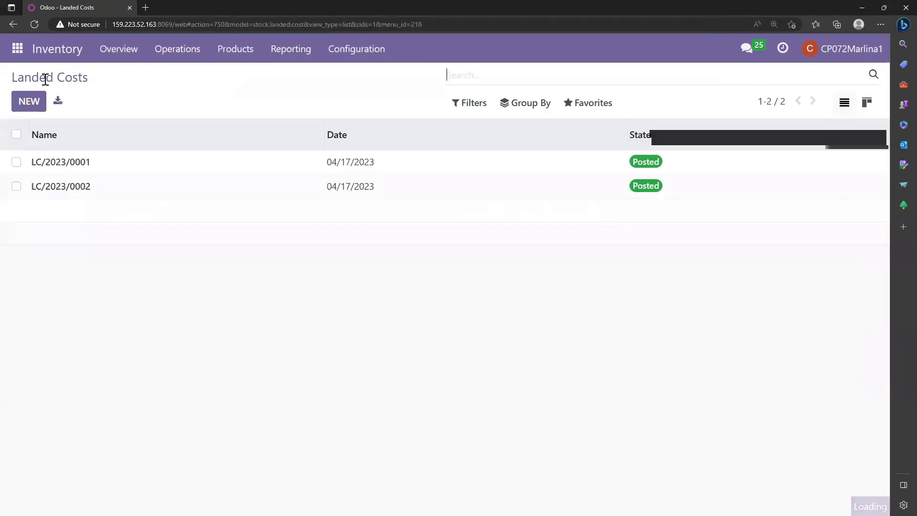